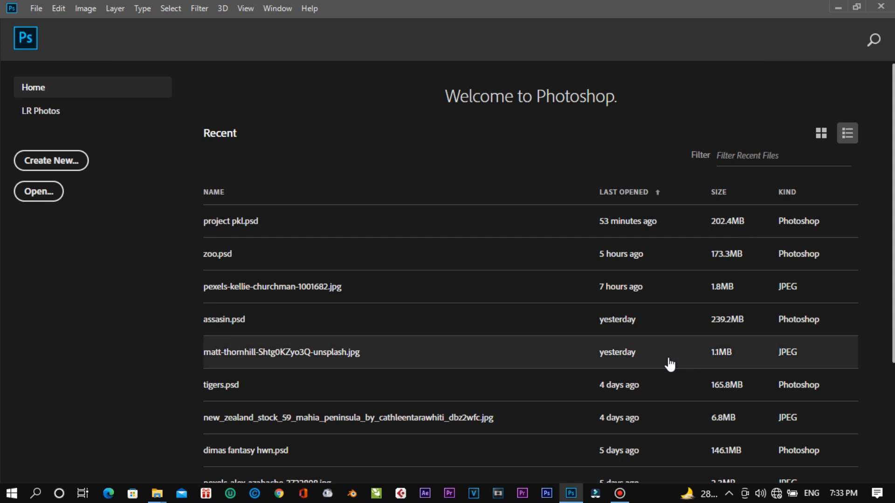
Step: Place matt-thornhill-Shtg0KZyo3Q-unsplash.jpg from the Project CS6 folder into the blank document at its fitted size
click(670, 364)
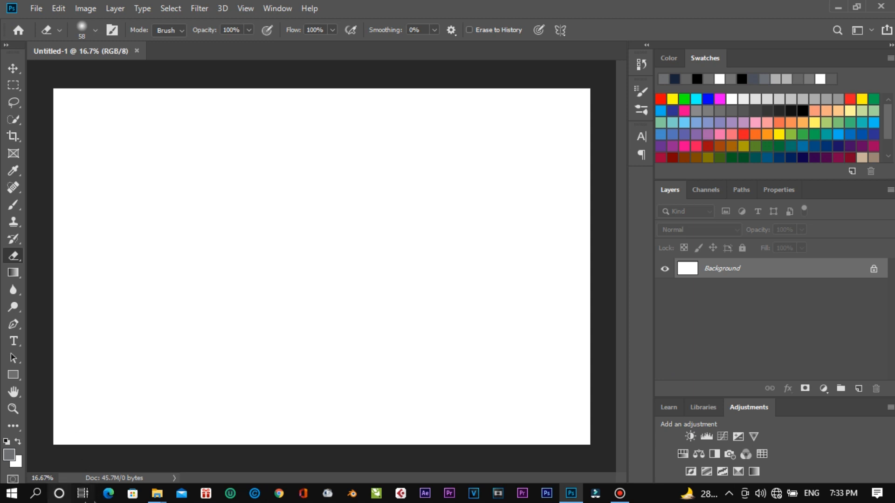
mouse_move(157, 493)
click(137, 451)
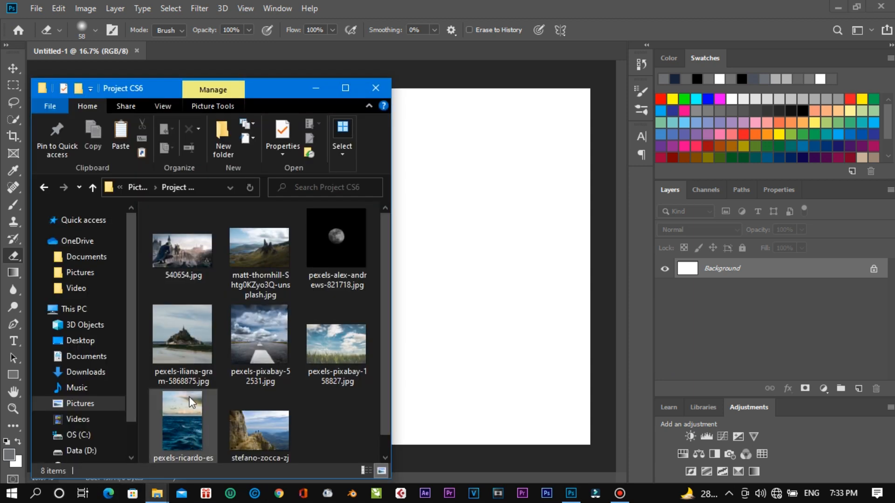
drag(231, 280, 481, 279)
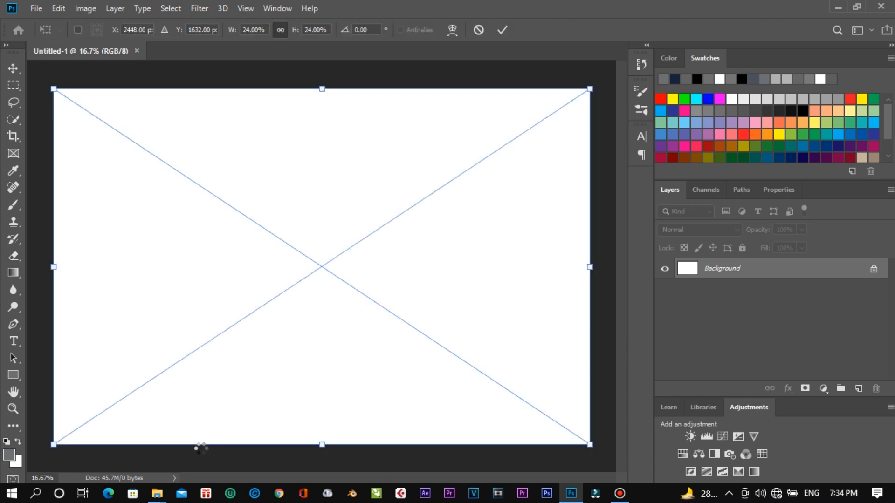
key(Return)
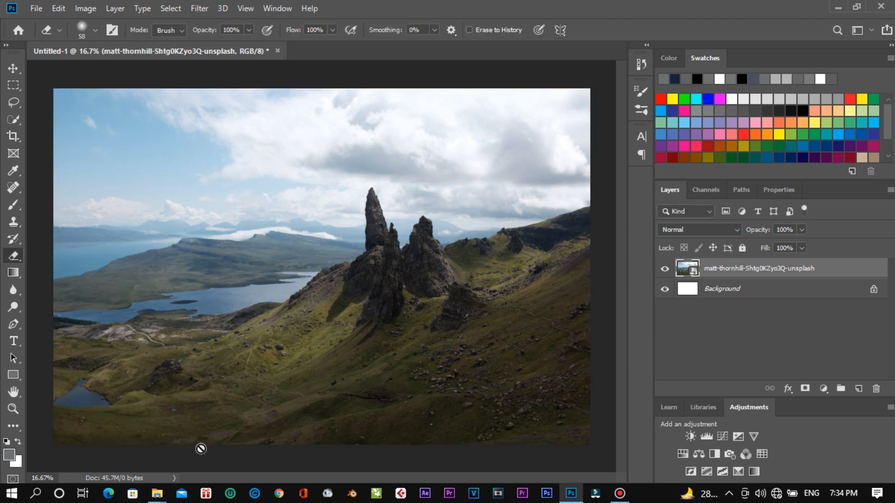
Step: Select the grassy foreground hillside and rock spires with the Quick Selection tool, leaving out the sky and lake
click(13, 119)
click(103, 32)
mouse_move(135, 367)
mouse_down()
mouse_move(208, 358)
mouse_move(285, 369)
mouse_move(374, 358)
mouse_move(406, 310)
mouse_move(391, 248)
mouse_move(511, 295)
mouse_move(580, 270)
mouse_up()
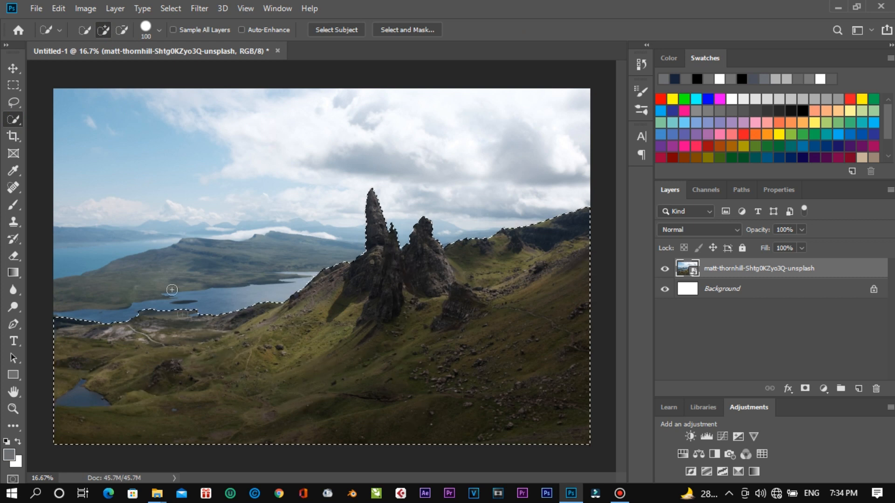
Step: Subtract the excess strip along the lakeshore from the selection and mask the landscape layer to the hillside
click(121, 30)
scroll(172, 253, up, 2)
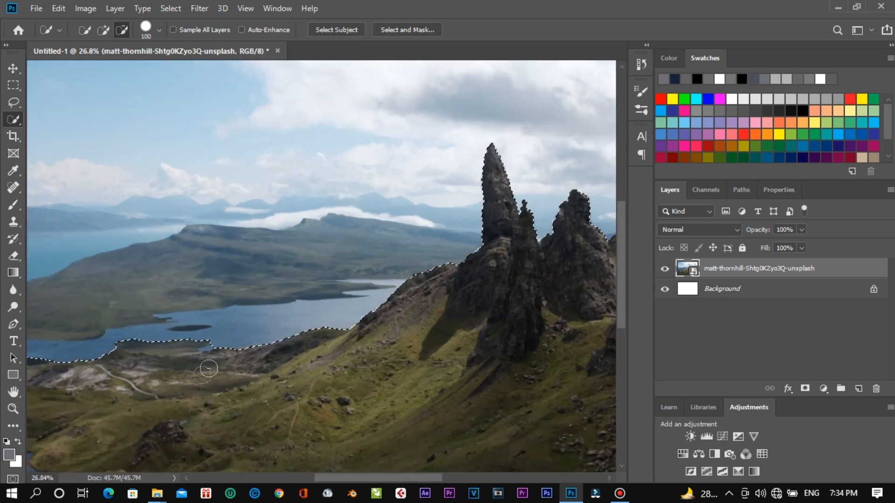
drag(247, 347, 127, 336)
scroll(233, 261, down, 3)
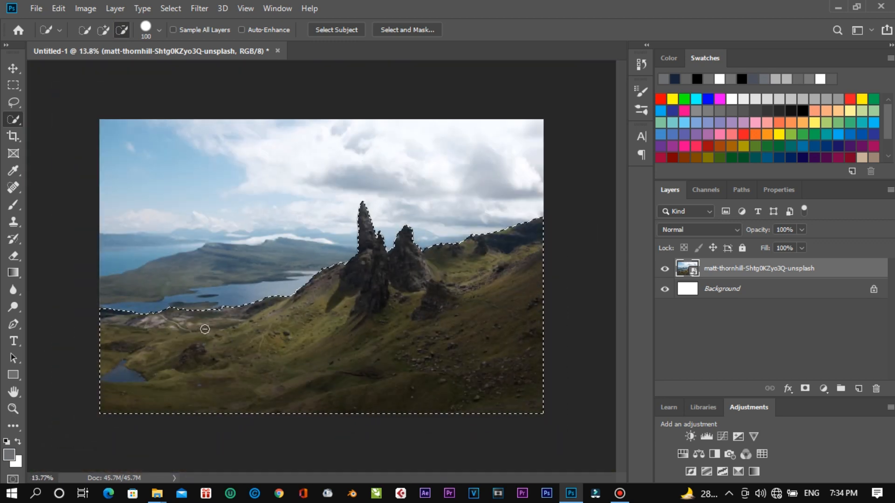
scroll(392, 261, up, 4)
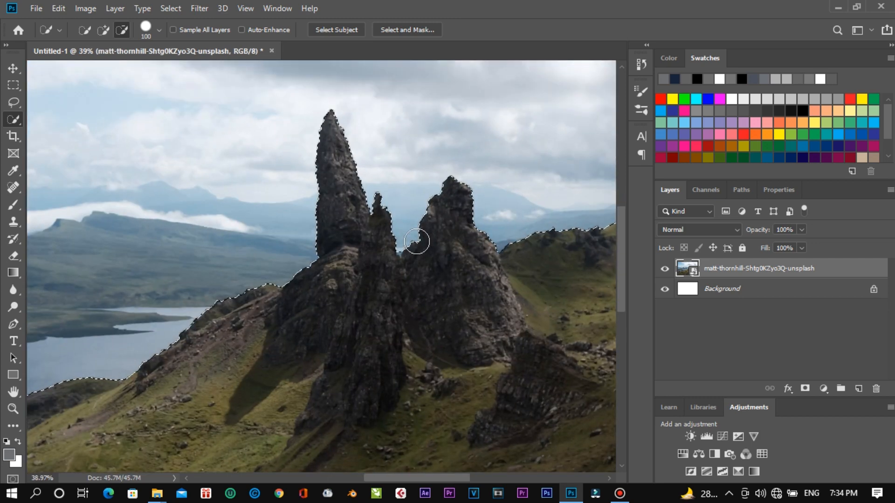
scroll(417, 241, down, 4)
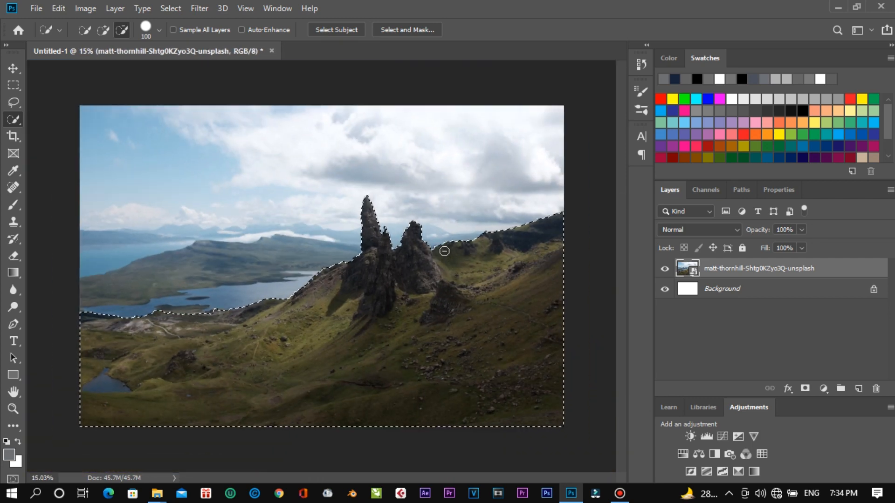
click(806, 388)
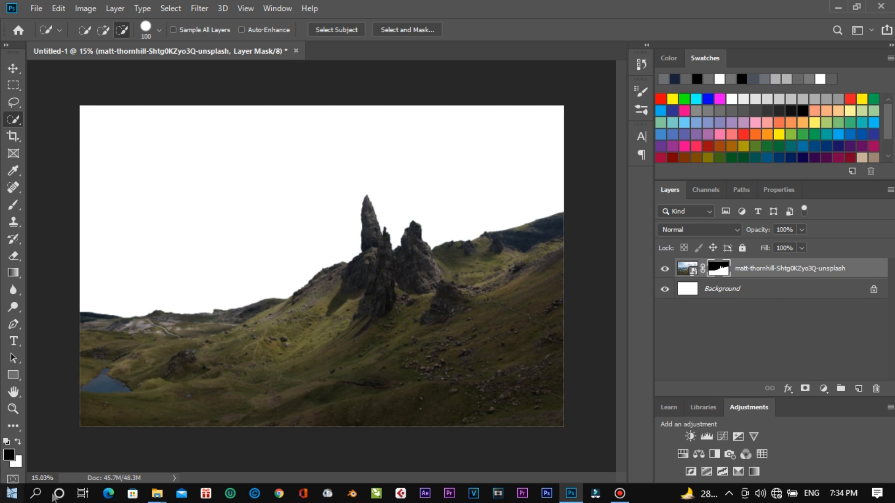
Step: Place pexels-iliana-gram-5868875.jpg from the Project CS6 folder as a layer above the landscape
mouse_move(157, 494)
click(120, 434)
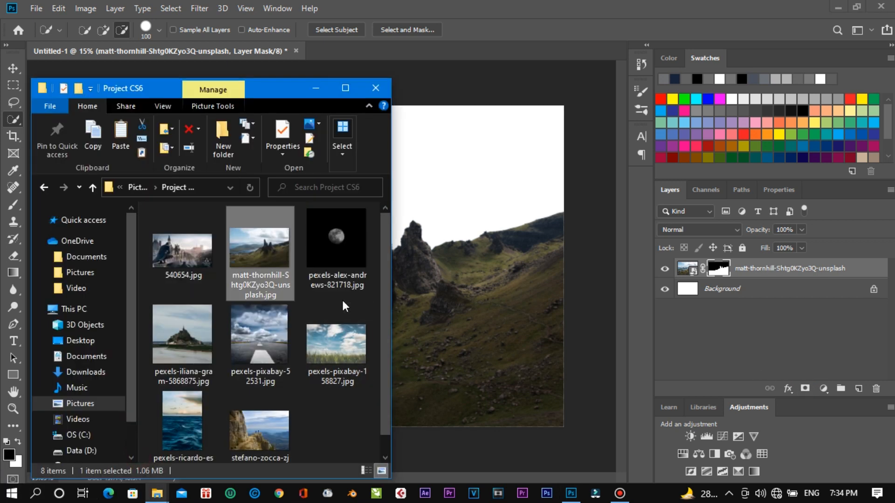
drag(182, 335, 420, 309)
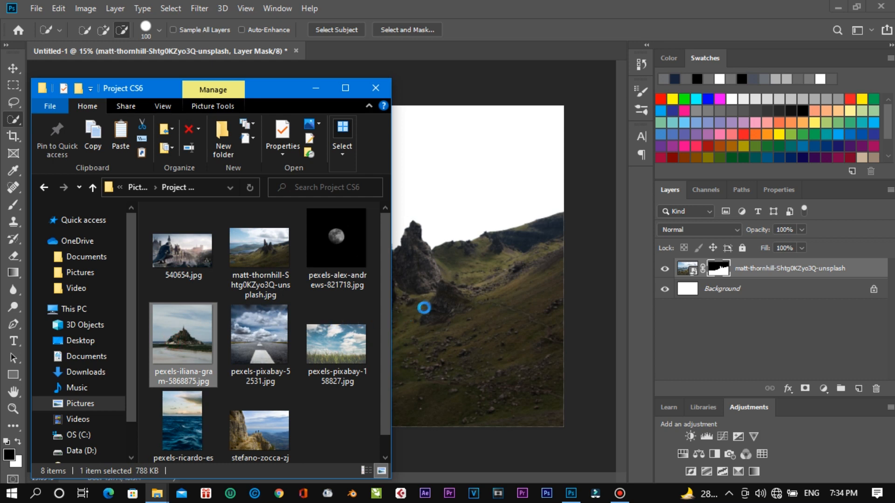
drag(447, 282, 459, 267)
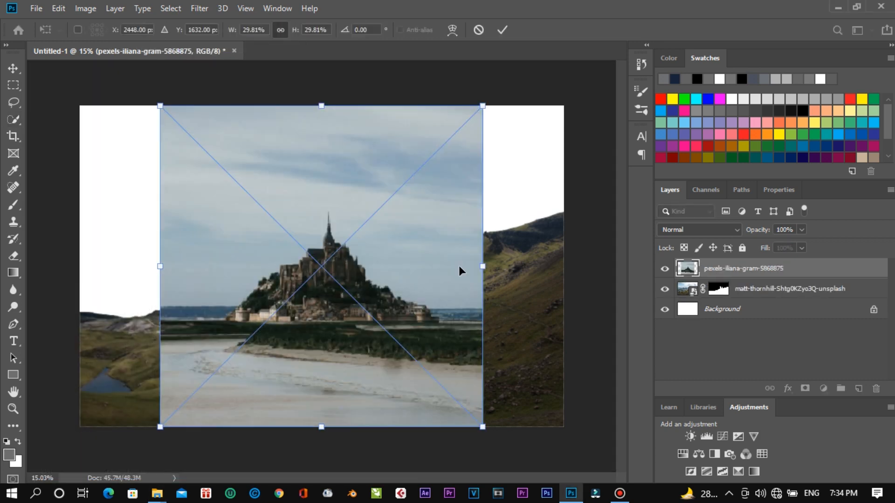
Step: Select the whole castle island with the Quick Selection tool, including the small wall section at its base
key(w)
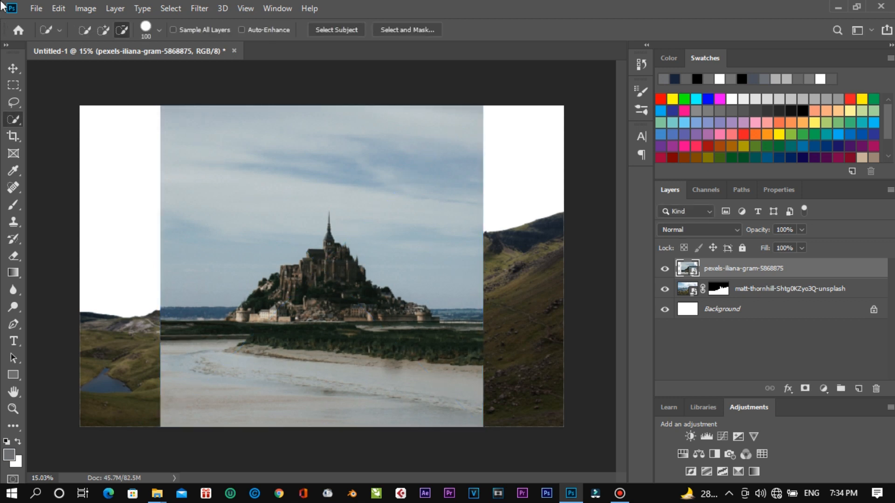
scroll(284, 321, up, 4)
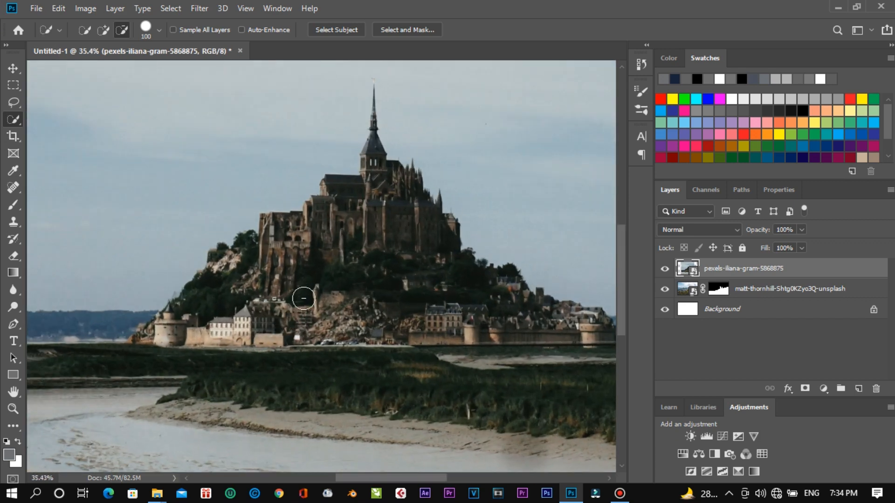
click(102, 29)
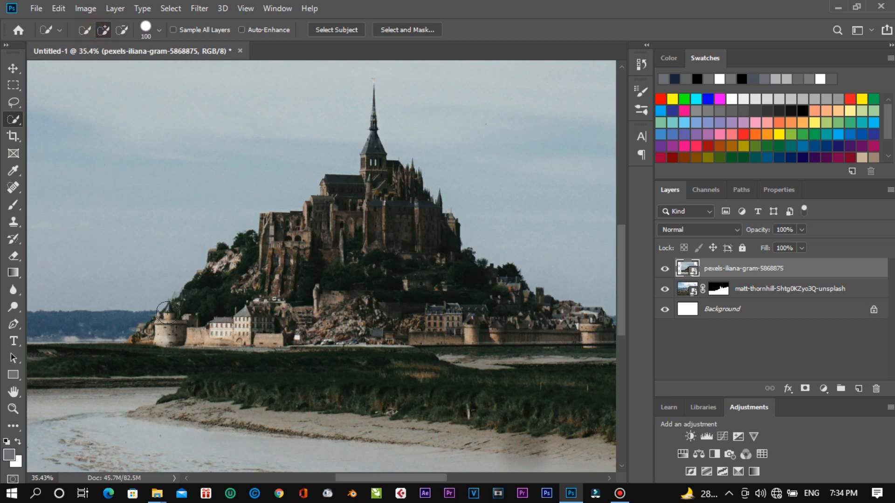
mouse_move(169, 336)
mouse_down()
mouse_move(238, 310)
mouse_move(318, 240)
mouse_move(367, 185)
mouse_move(372, 161)
mouse_move(366, 202)
mouse_move(444, 283)
mouse_move(593, 324)
mouse_up()
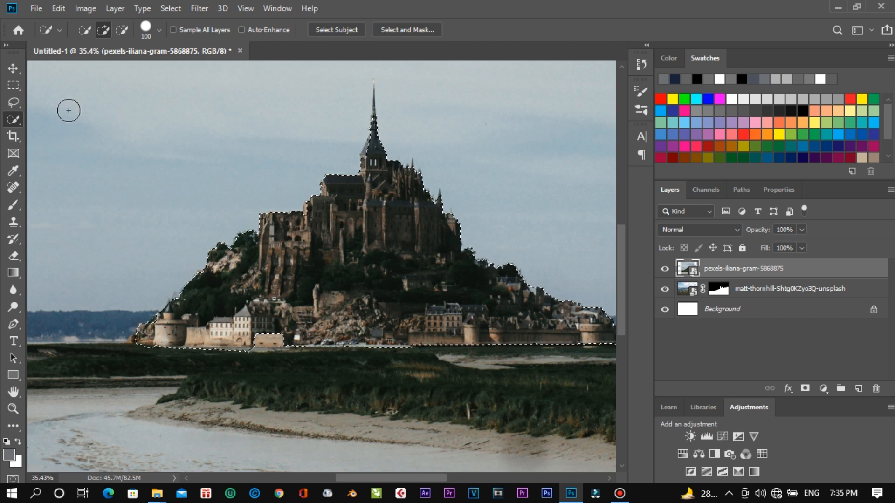
click(121, 30)
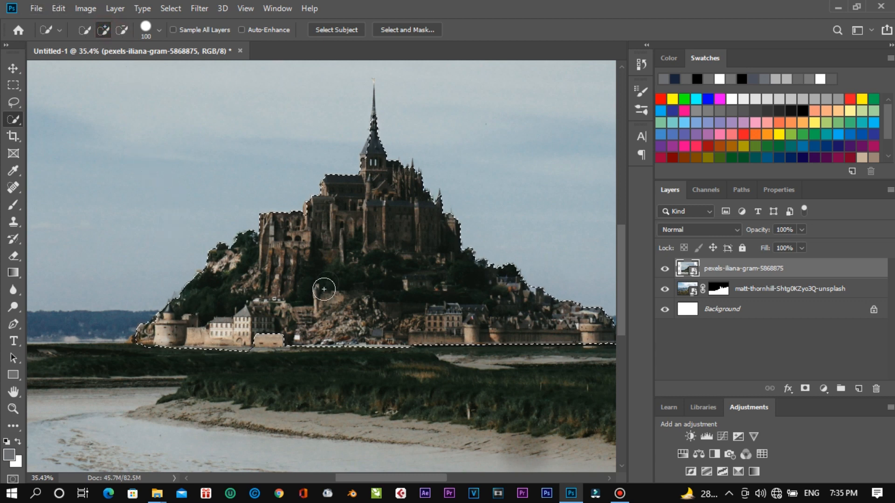
click(266, 329)
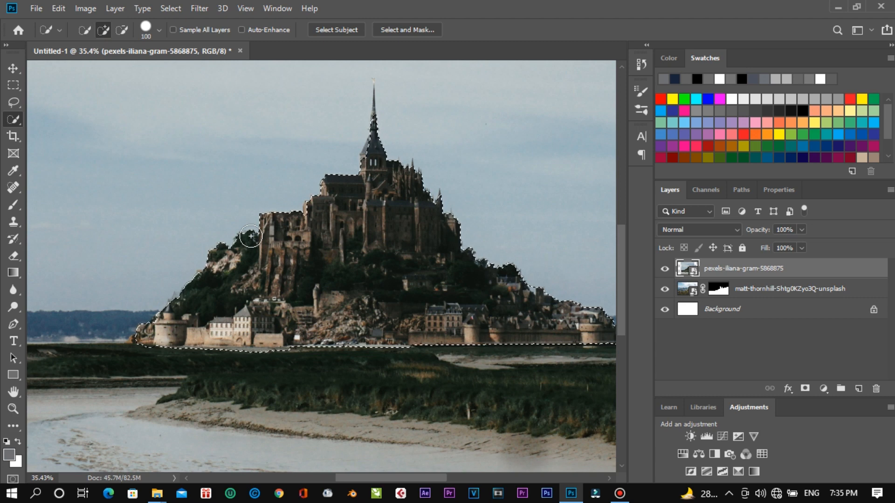
Step: Extend the selection over the castle's central tower roof and subtract the sky picked up beside it
scroll(410, 152, up, 10)
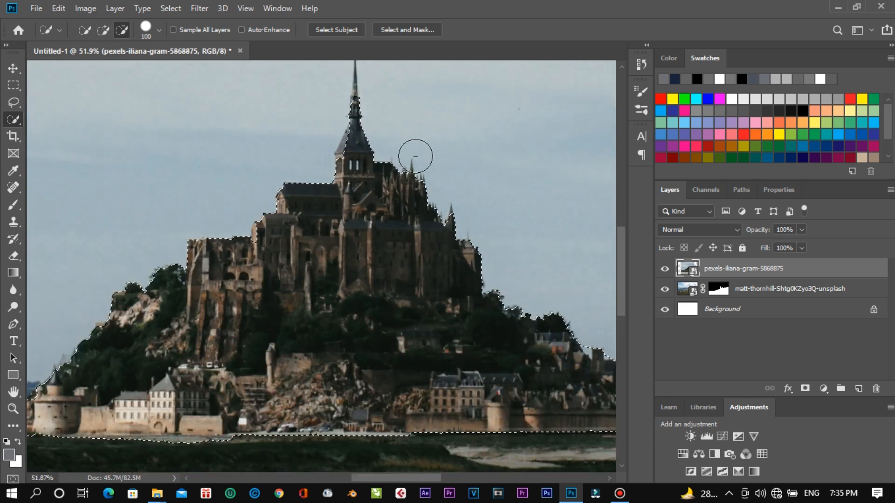
scroll(280, 145, up, 3)
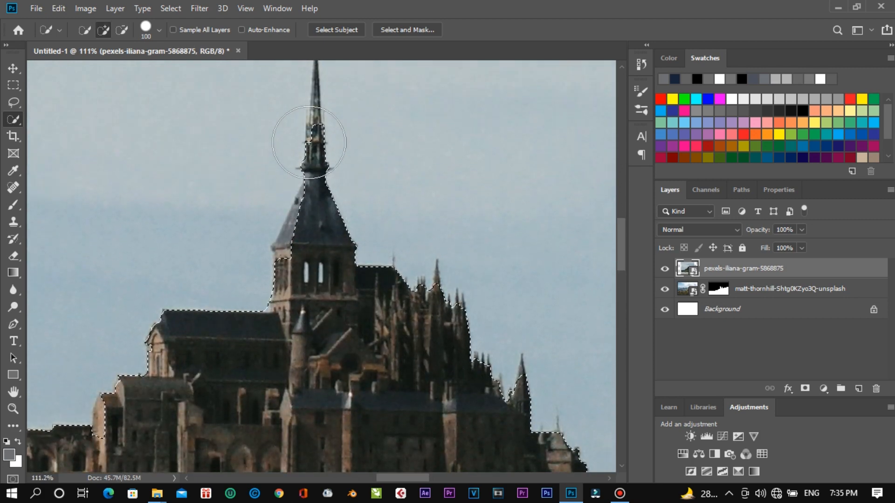
mouse_move(336, 235)
mouse_down()
mouse_move(310, 275)
mouse_move(356, 297)
mouse_up()
click(121, 30)
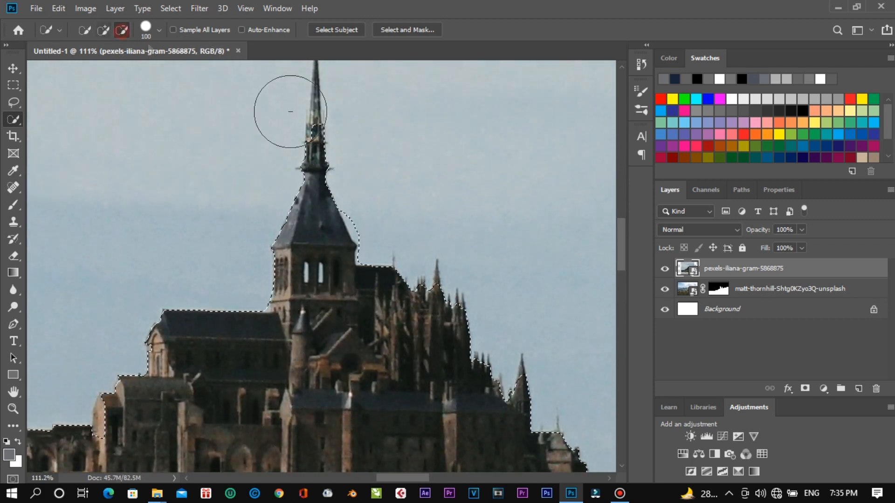
drag(376, 202, 417, 230)
click(394, 231)
click(386, 227)
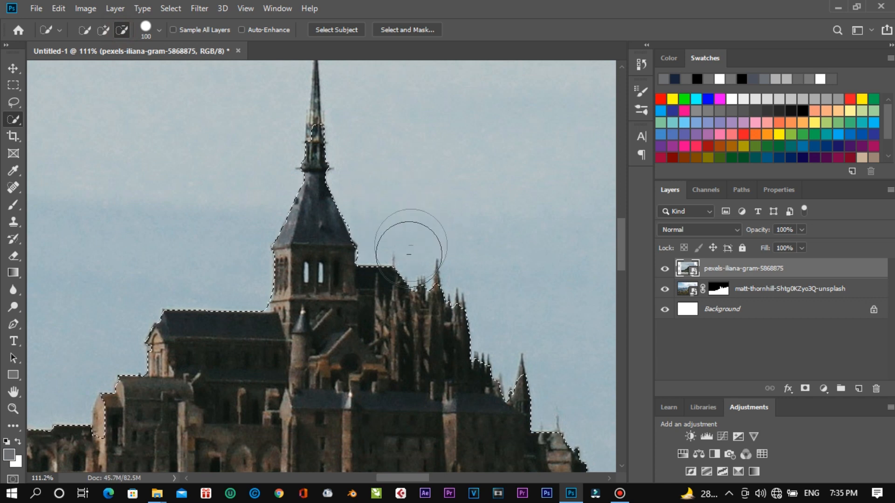
Step: Add a layer mask to the castle layer from the selection, hiding its sky and shoreline
scroll(410, 249, down, 5)
scroll(329, 341, down, 6)
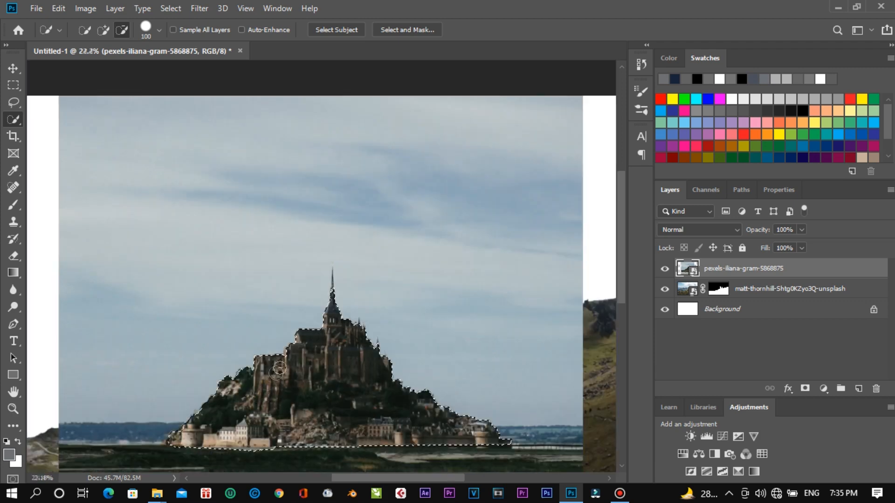
scroll(310, 391, up, 3)
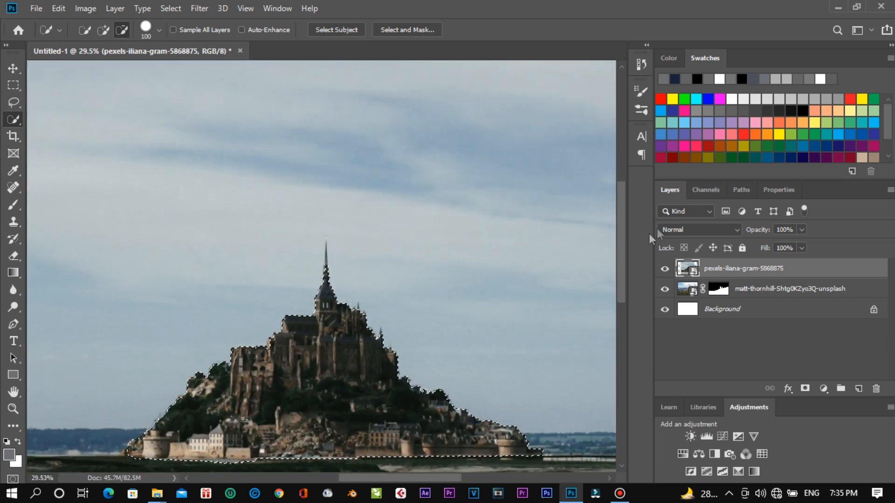
click(804, 392)
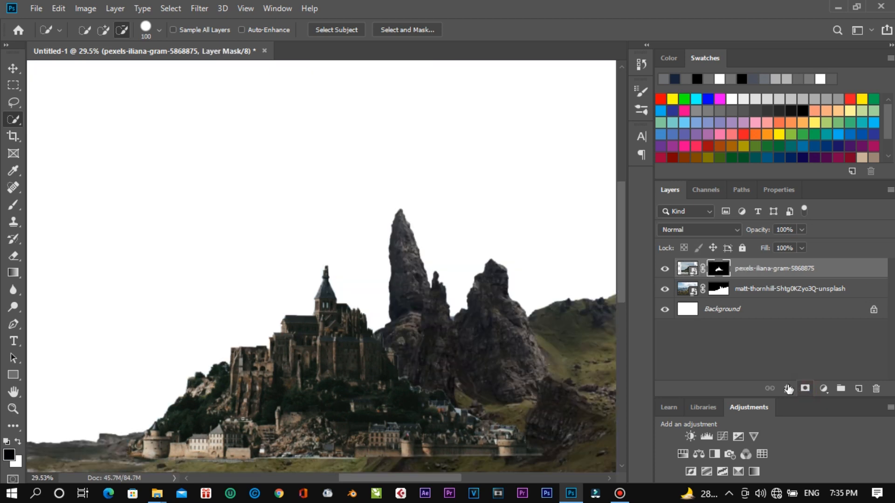
Step: Open the castle mask in Select and Mask and recover the thin central spire with the Refine Edge Brush
click(409, 30)
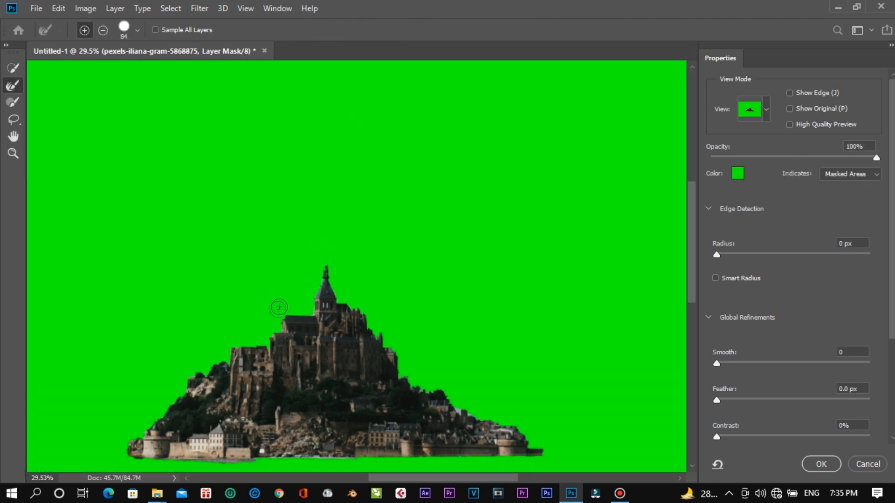
scroll(282, 300, up, 6)
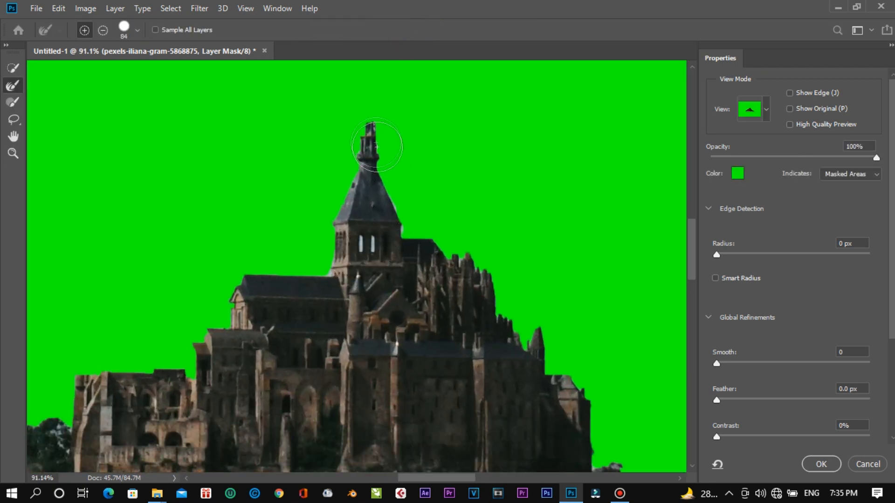
drag(373, 124, 371, 90)
scroll(379, 194, up, 3)
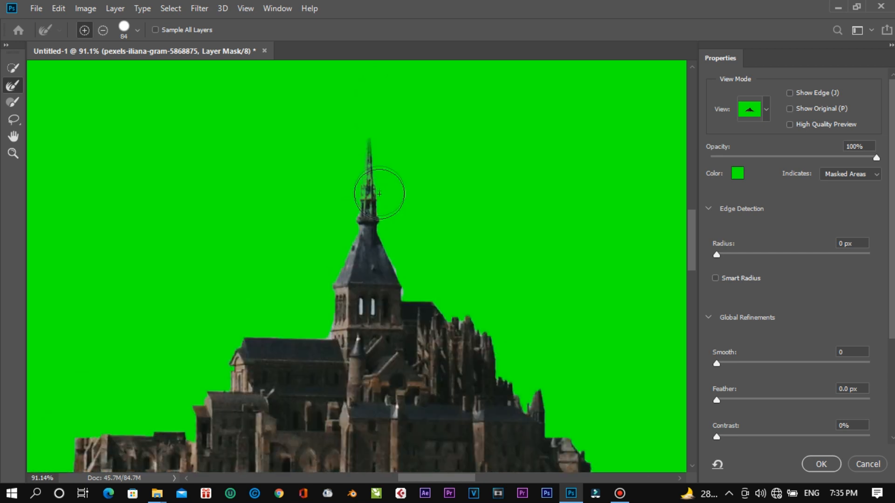
scroll(379, 193, up, 2)
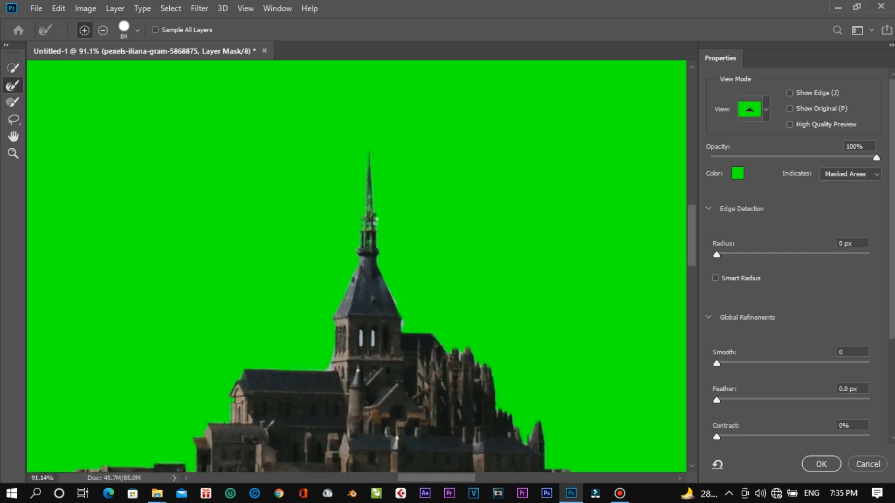
scroll(405, 252, down, 2)
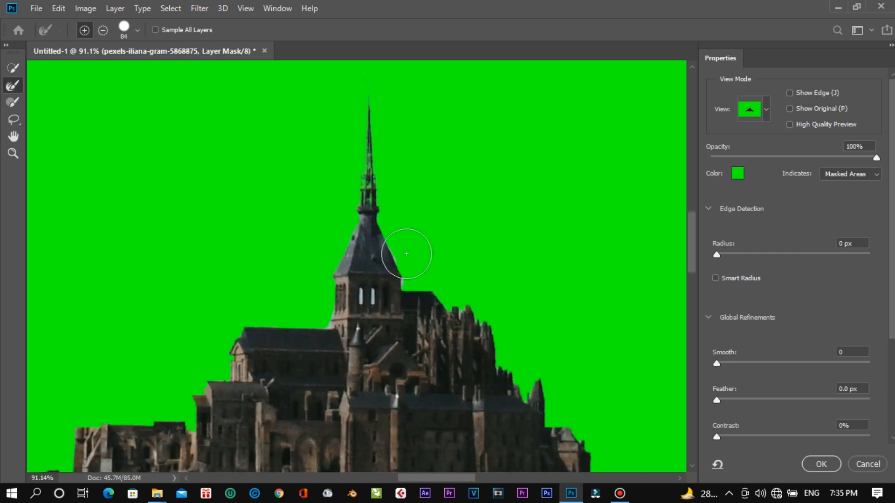
Step: Refine the castle's right spired roofline, the central tower's window openings and the outer right wall with the Refine Edge Brush
scroll(406, 254, down, 1)
mouse_move(455, 300)
mouse_down()
mouse_move(519, 387)
mouse_move(539, 398)
mouse_up()
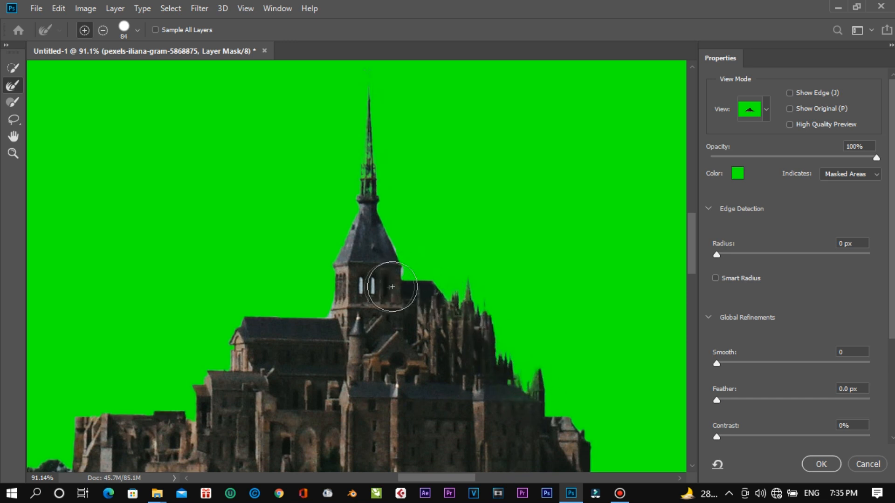
mouse_move(357, 293)
mouse_down()
mouse_move(366, 285)
mouse_move(382, 294)
mouse_up()
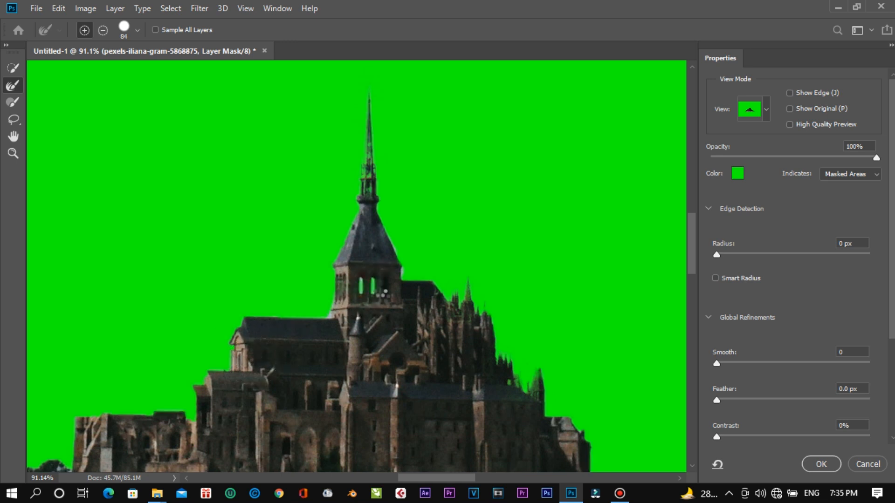
scroll(549, 344, down, 5)
mouse_move(569, 339)
mouse_down()
mouse_move(579, 320)
mouse_move(593, 346)
mouse_up()
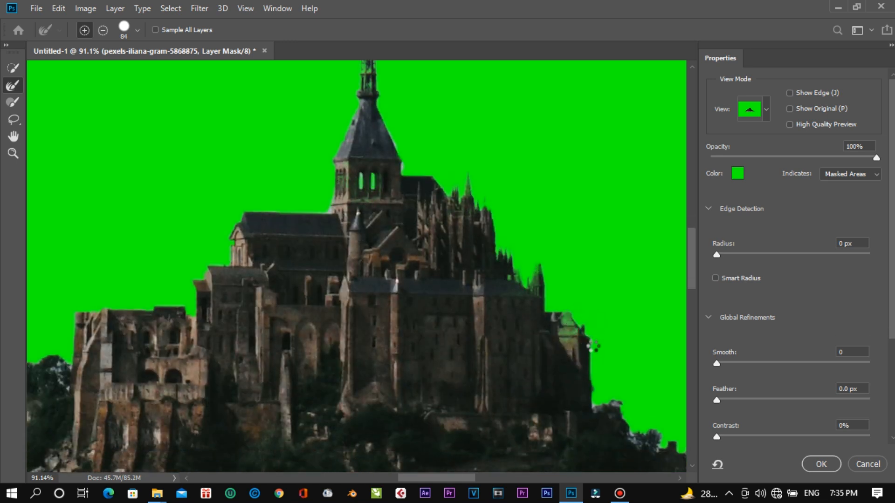
Step: Refine the mask around the tree foliage beside the castle walls on both sides of the island
scroll(583, 348, down, 2)
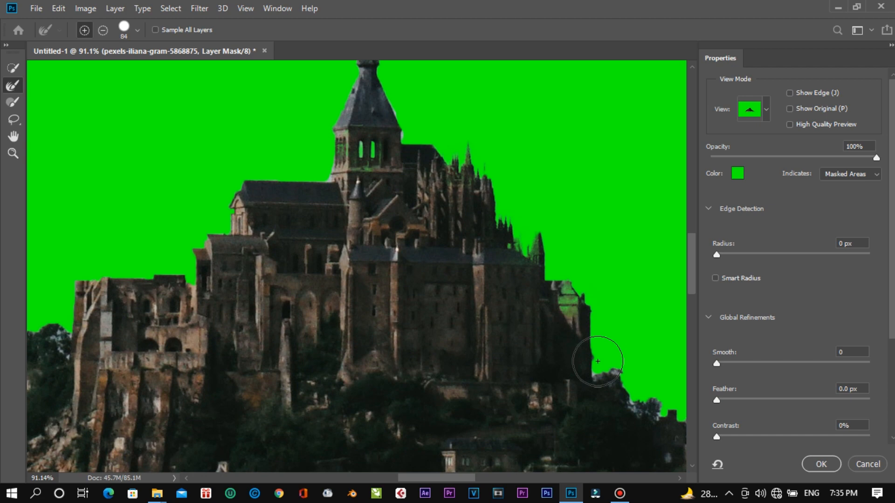
scroll(597, 360, down, 3)
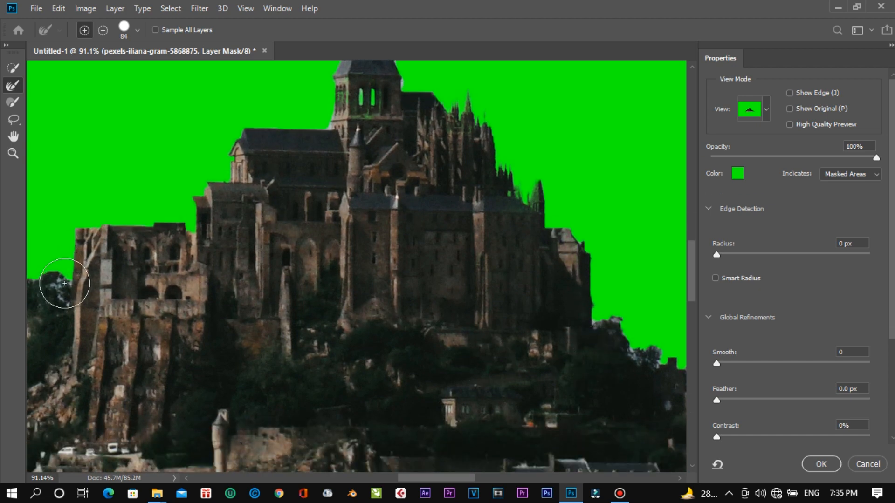
scroll(429, 350, down, 4)
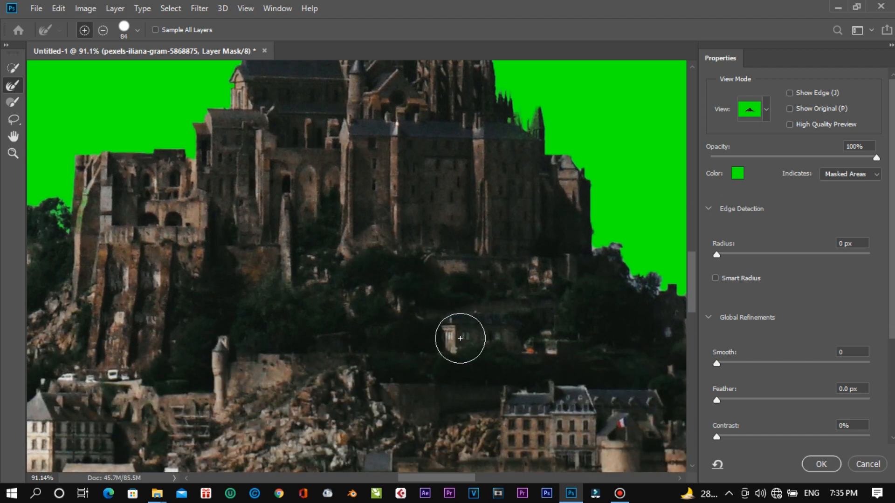
drag(639, 285, 651, 287)
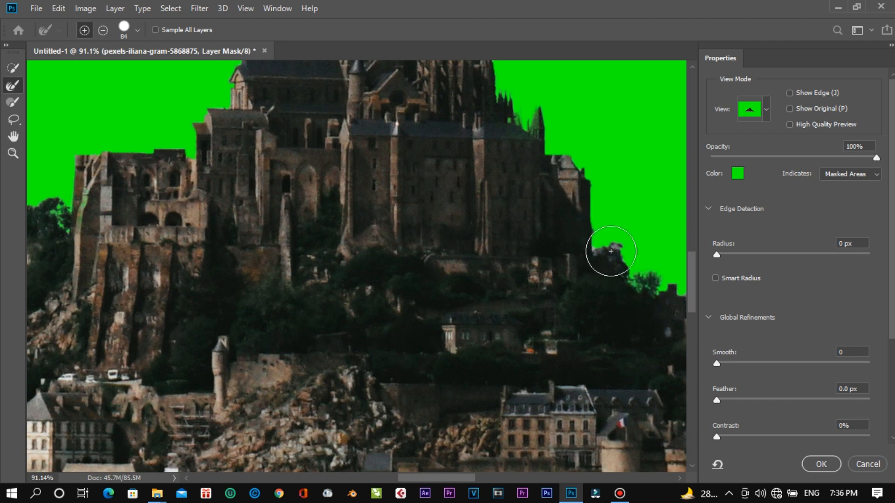
Step: Refine the mask edge along the village rooftops on the island's right slope and apply the mask refinement
scroll(611, 281, down, 4)
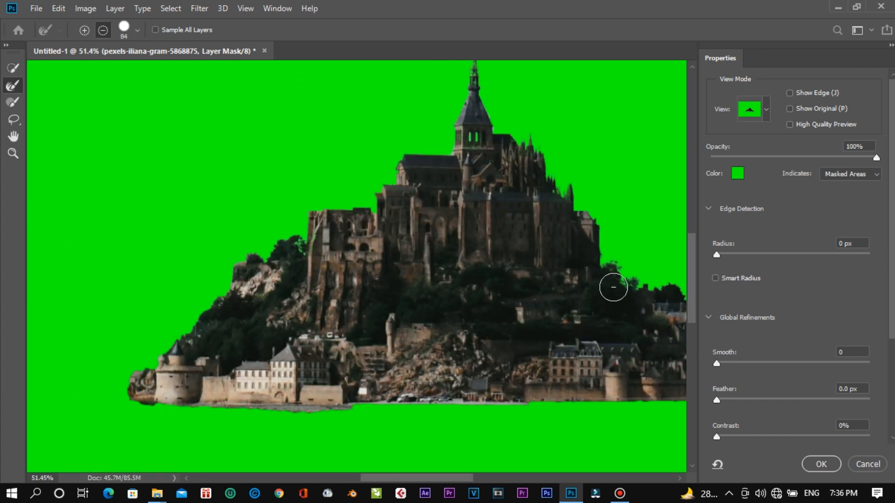
scroll(613, 291, down, 5)
scroll(431, 315, up, 5)
drag(472, 281, 496, 290)
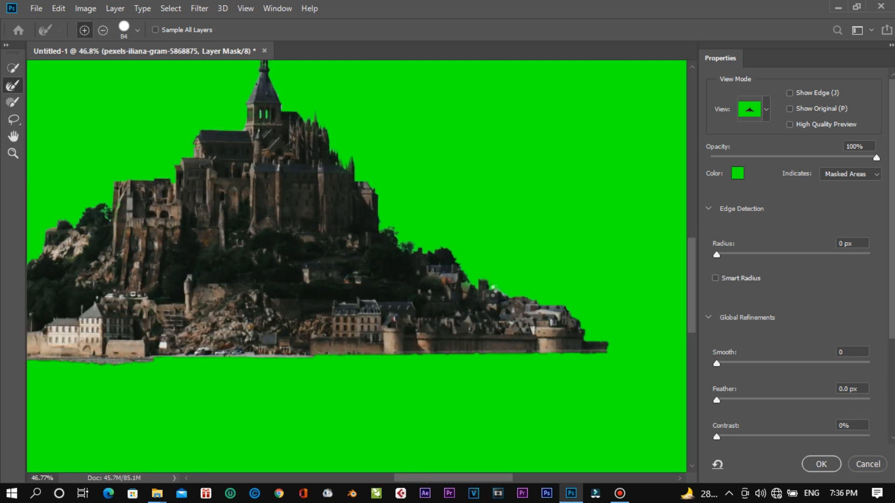
scroll(174, 334, down, 3)
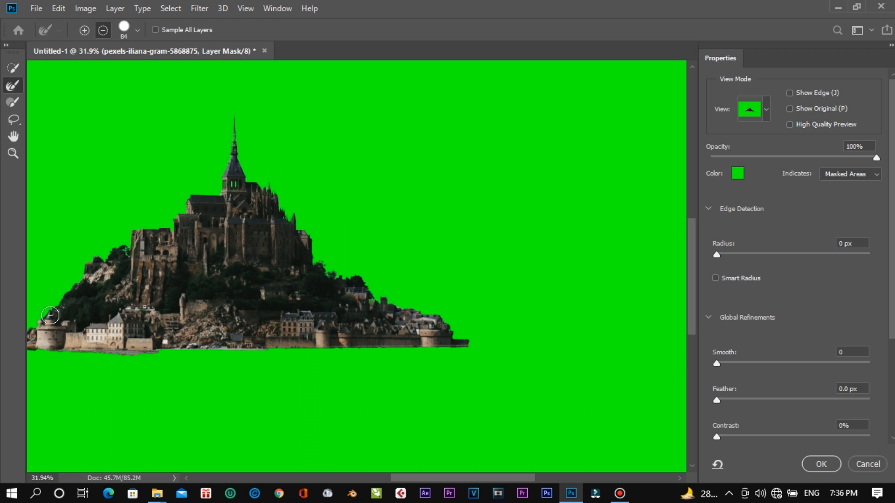
scroll(52, 315, right, 2)
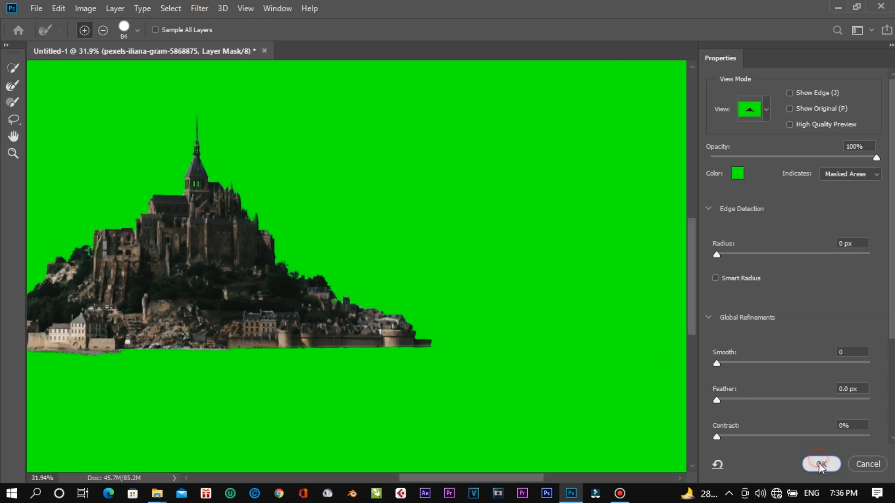
click(818, 462)
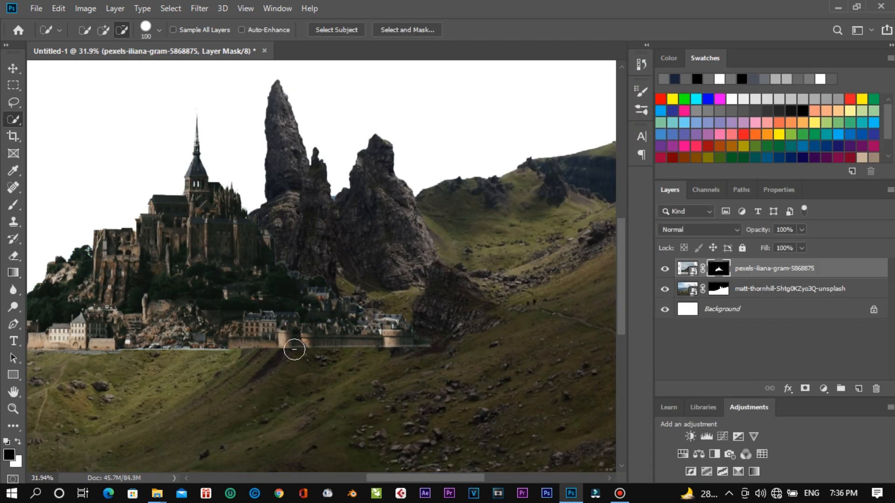
Step: Reopen the castle mask in Select and Mask, set Smooth to 5 and apply it
click(407, 30)
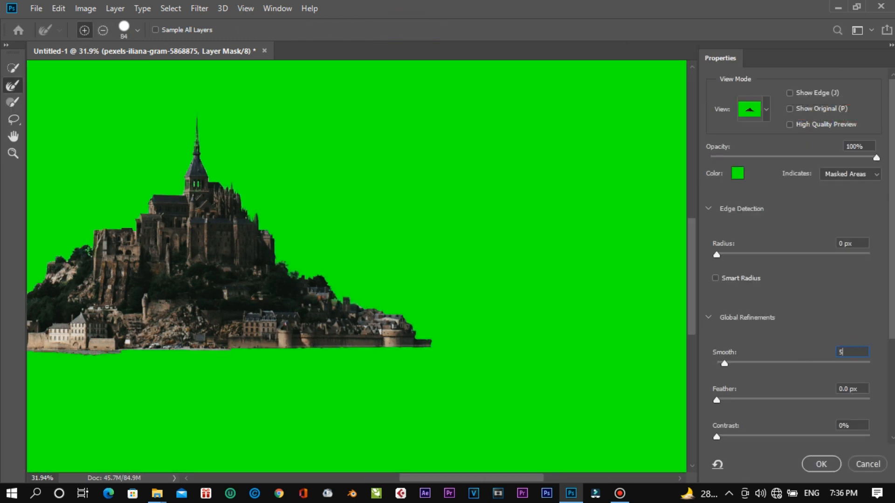
click(824, 463)
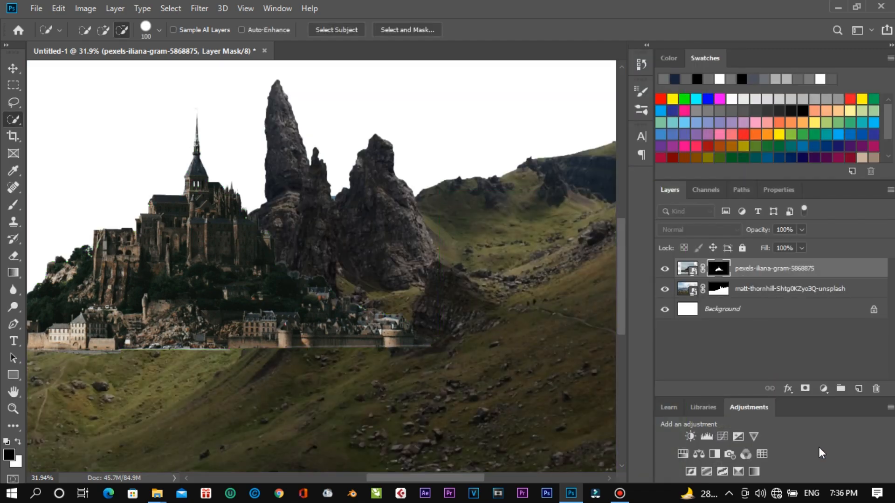
scroll(236, 284, down, 3)
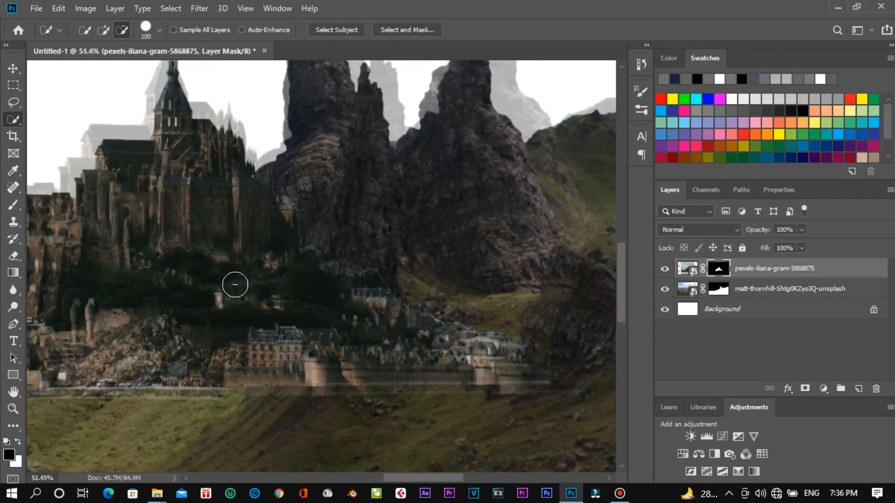
Step: Rasterize the castle layer and apply its layer mask permanently
click(742, 274)
right_click(731, 271)
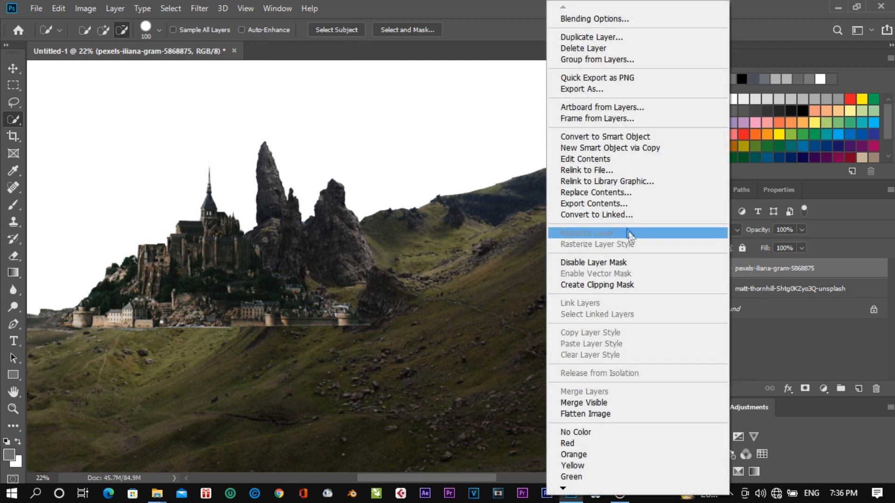
click(628, 232)
right_click(718, 272)
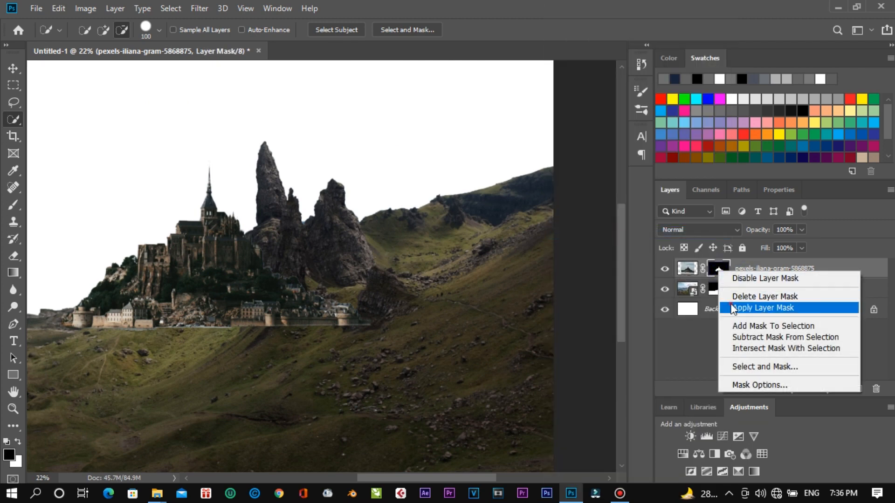
click(750, 306)
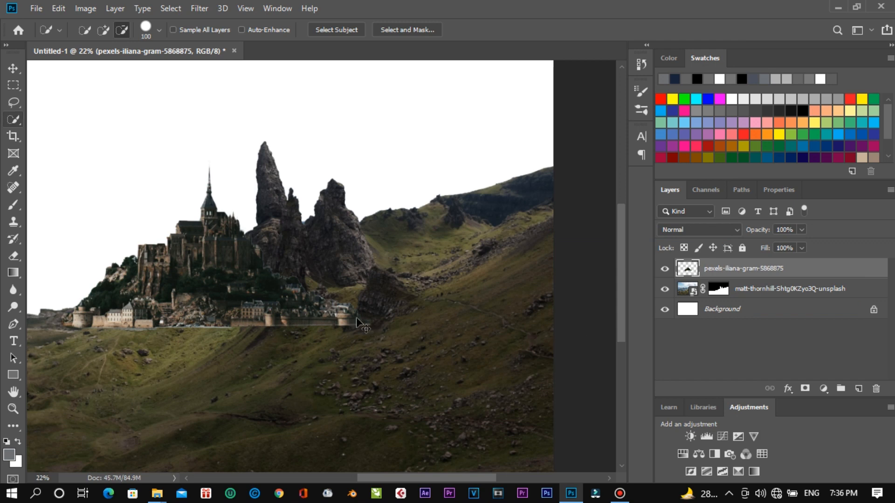
Step: Enlarge the castle island proportionally to about 162% with Free Transform and commit the change
key(ctrl+t)
drag(371, 332, 468, 379)
scroll(327, 312, down, 2)
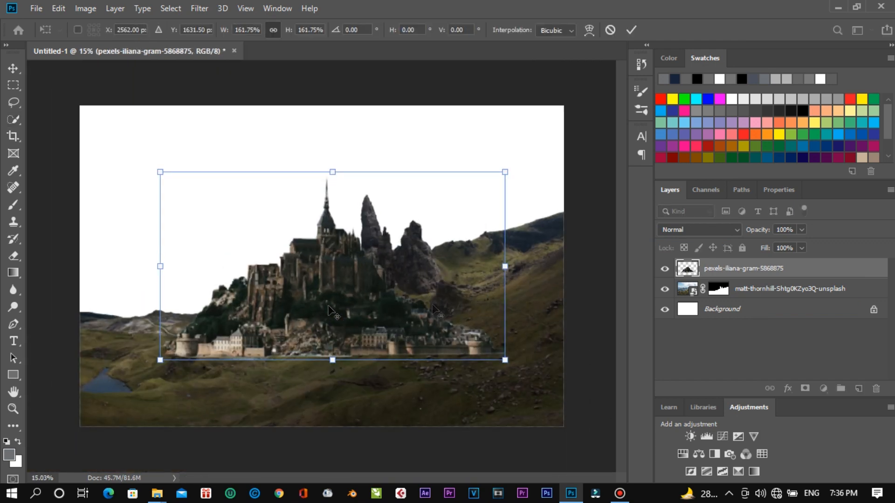
key(alt+space)
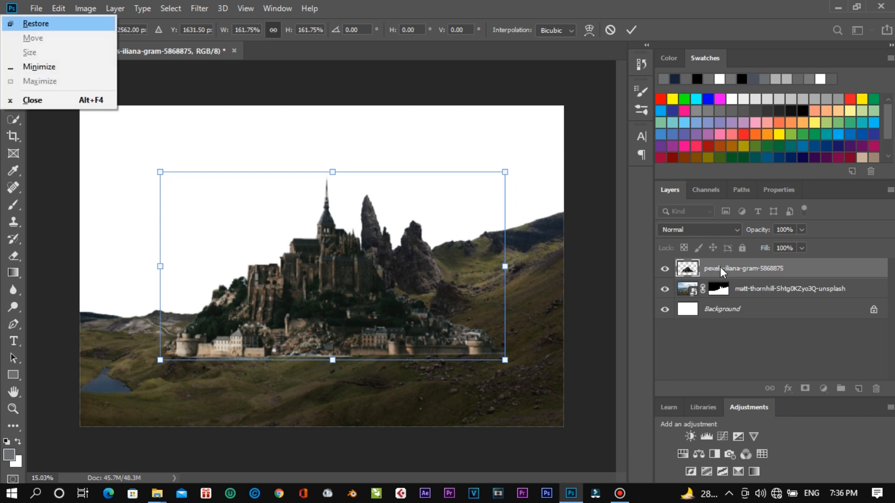
key(Return)
key(w)
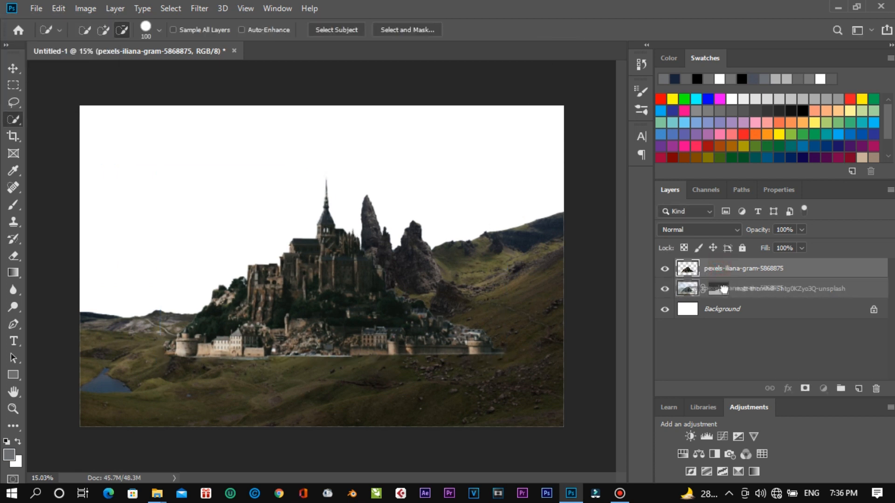
Step: Stack the castle layer beneath the hillside layer, then move it behind the left slope and enlarge it to about 120%
drag(691, 323, 691, 320)
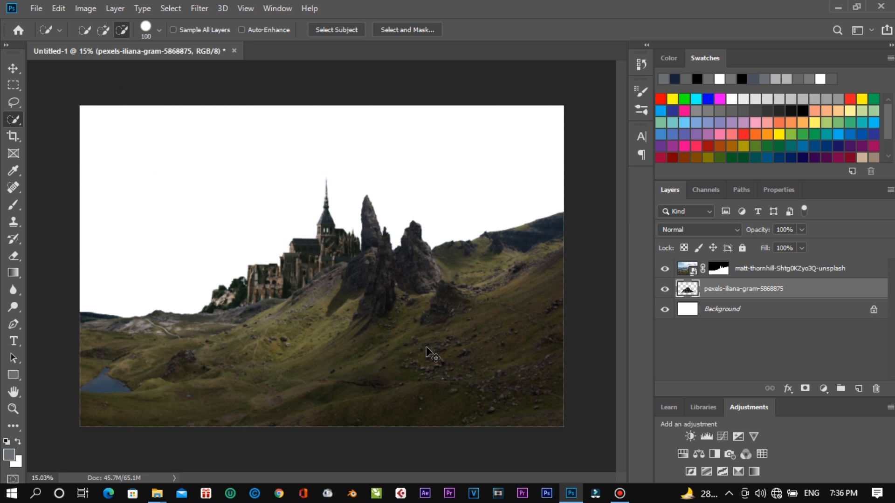
key(ctrl+t)
drag(443, 336, 353, 294)
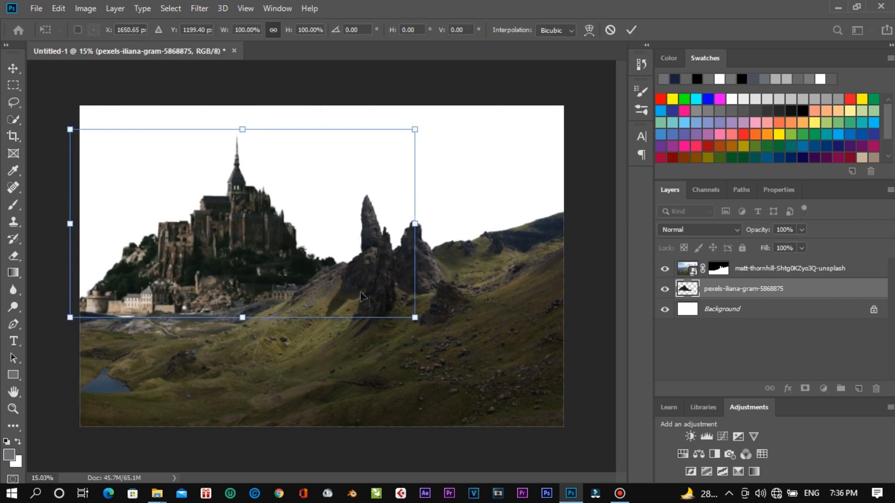
drag(417, 312, 450, 337)
drag(372, 305, 389, 302)
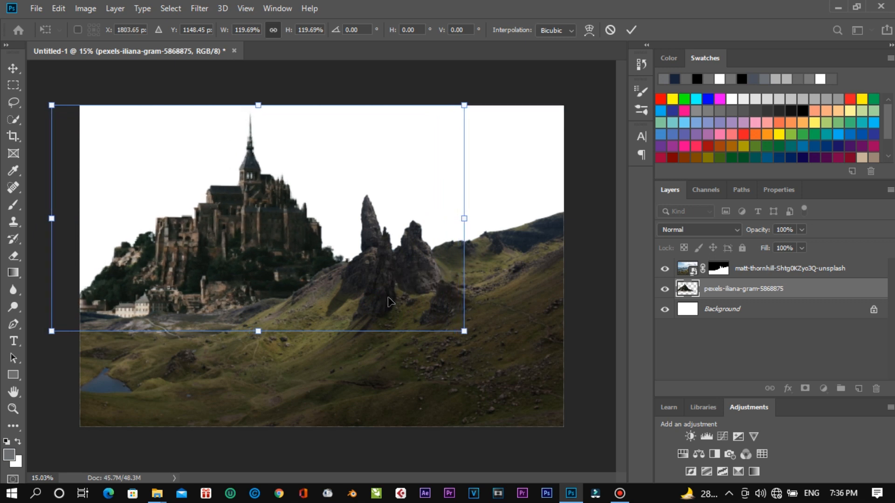
key(Return)
key(w)
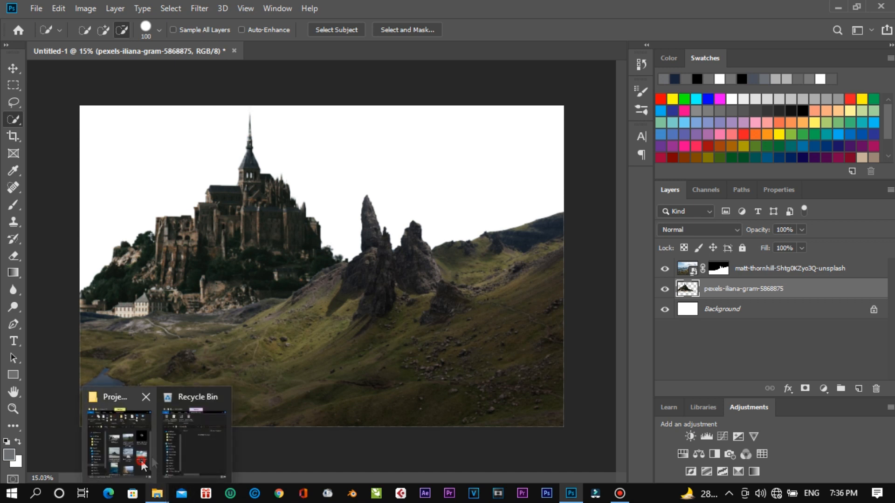
Step: Place the ocean and cloudy sky photo from the Project CS6 folder into the composite
click(122, 431)
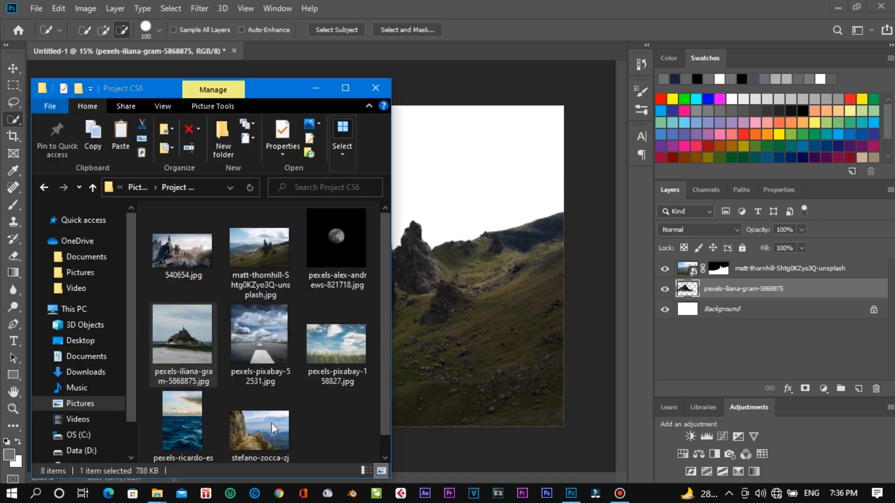
click(183, 427)
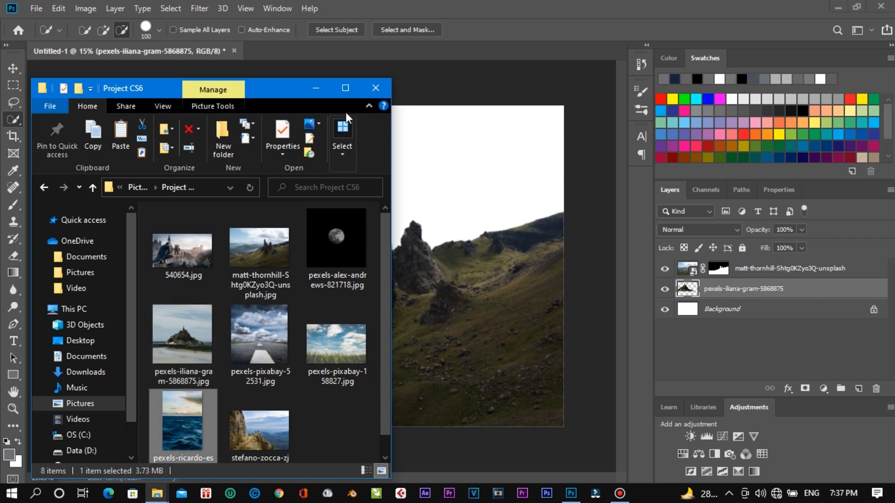
key(alt+Tab)
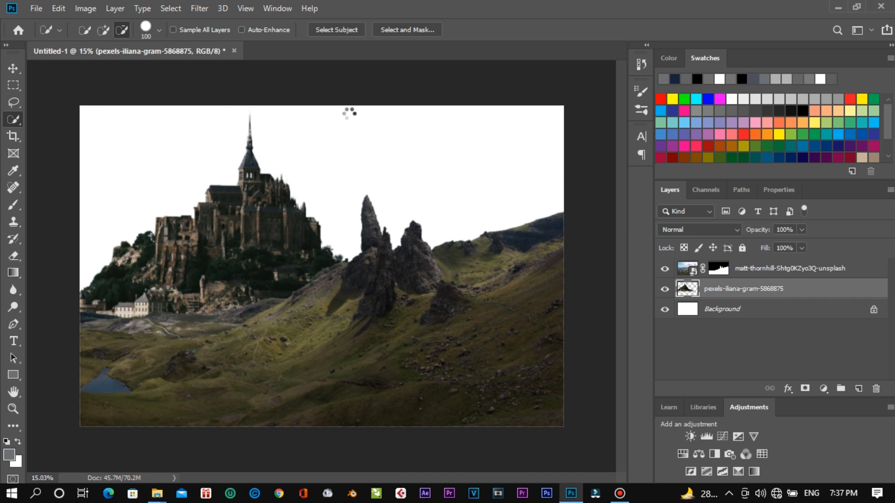
key(w)
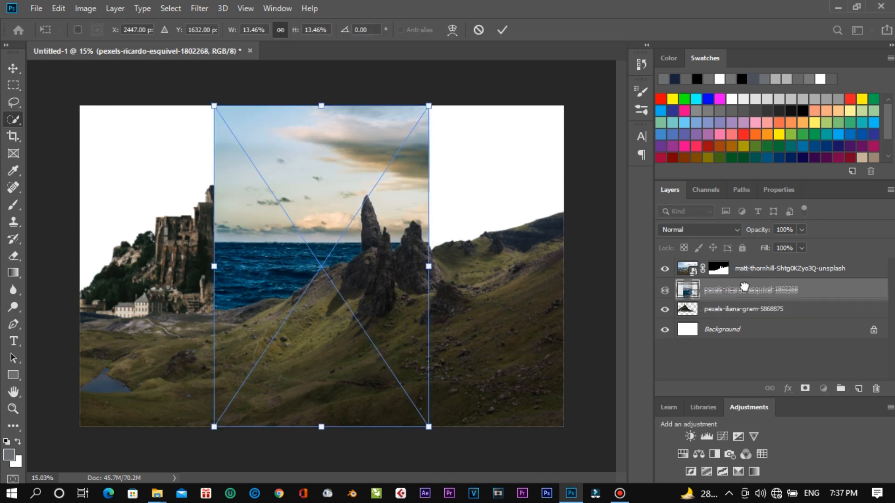
Step: Scale the ocean photo to about 31.7%, shift it down so its sky fills the canvas width, and commit the placement
click(390, 453)
key(ctrl+t)
drag(430, 427, 515, 389)
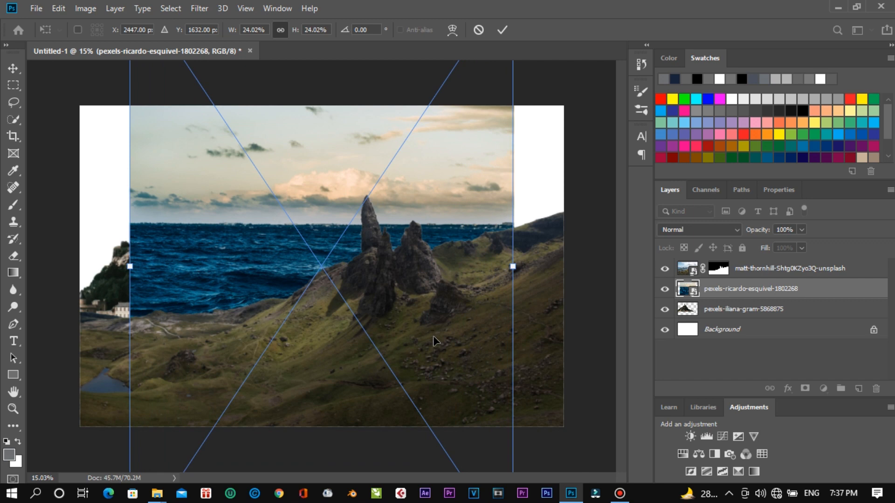
key(ctrl+0)
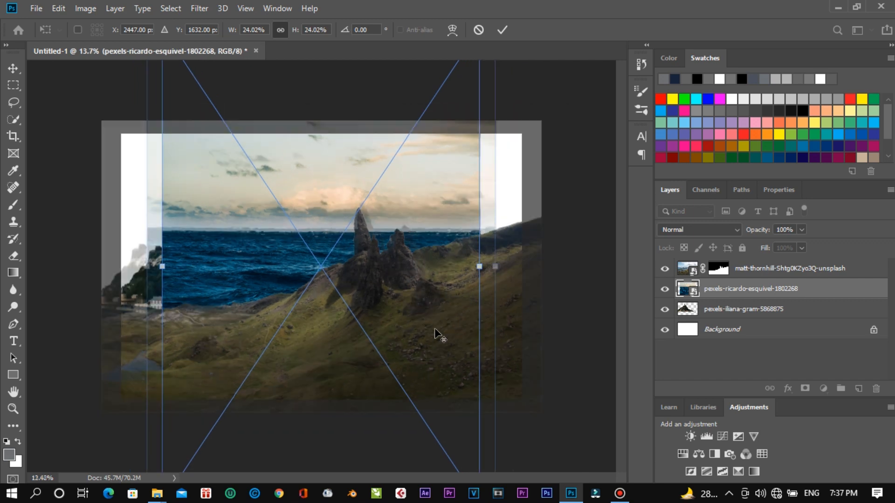
drag(439, 444, 467, 434)
drag(444, 330, 441, 395)
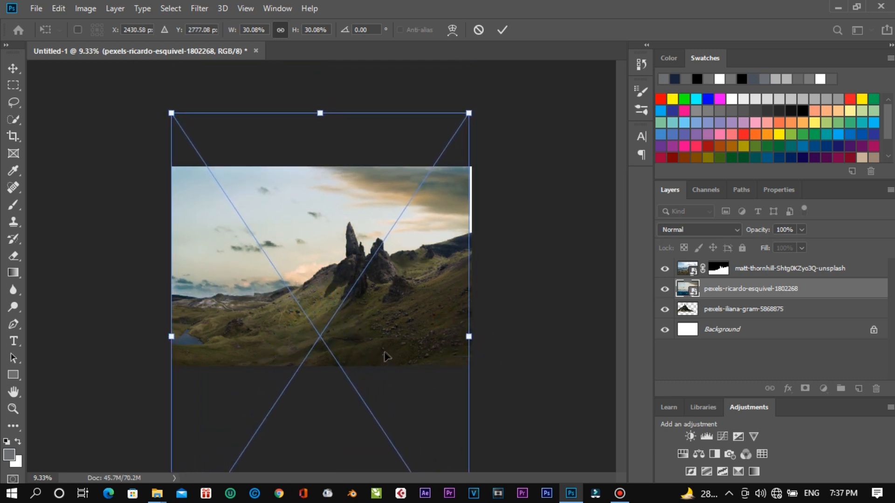
key(ctrl+0)
drag(406, 433, 412, 438)
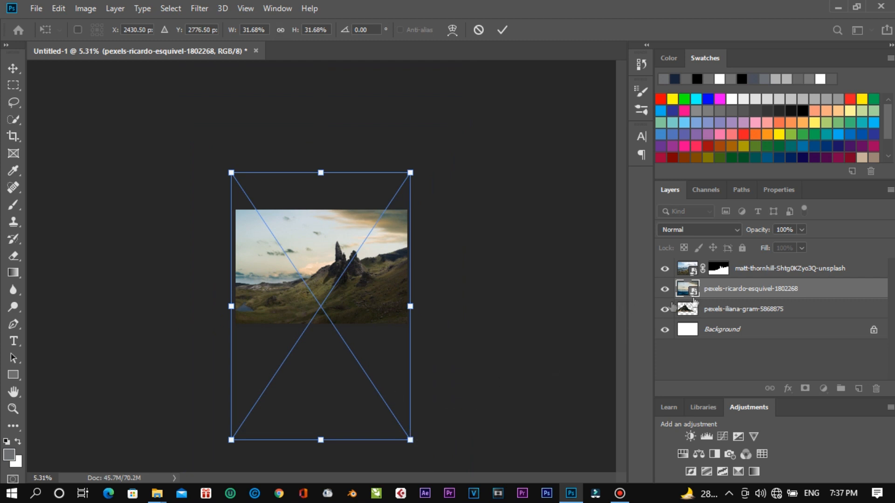
click(725, 289)
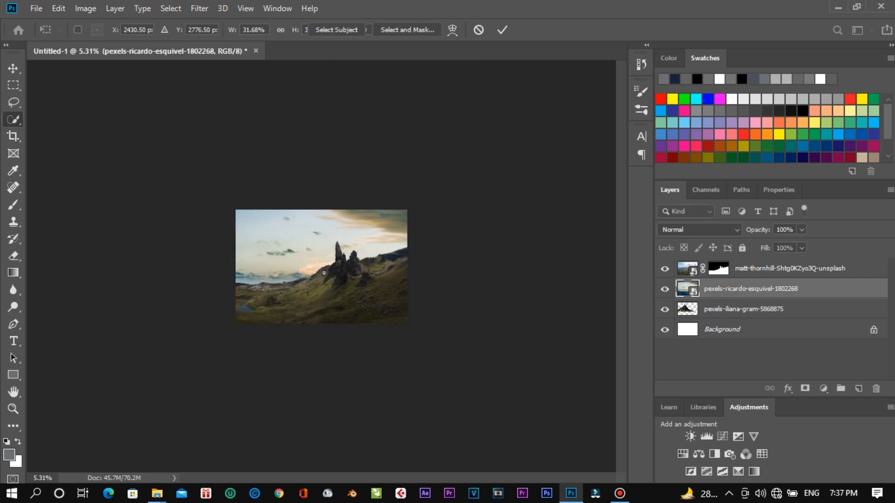
Step: Move the ocean and sky layer beneath the castle layer so it forms the backdrop
key(ctrl+plus)
key(ctrl+plus)
key(ctrl+plus)
drag(773, 290, 774, 321)
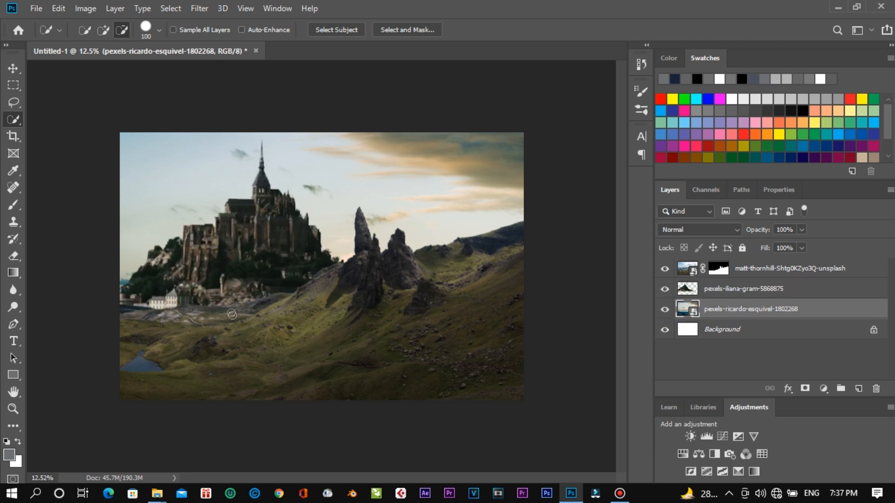
Step: Place the stefano-zocca cliff photo from the Project CS6 folder at its default size and move its layer to the top of the stack
key(ctrl+plus)
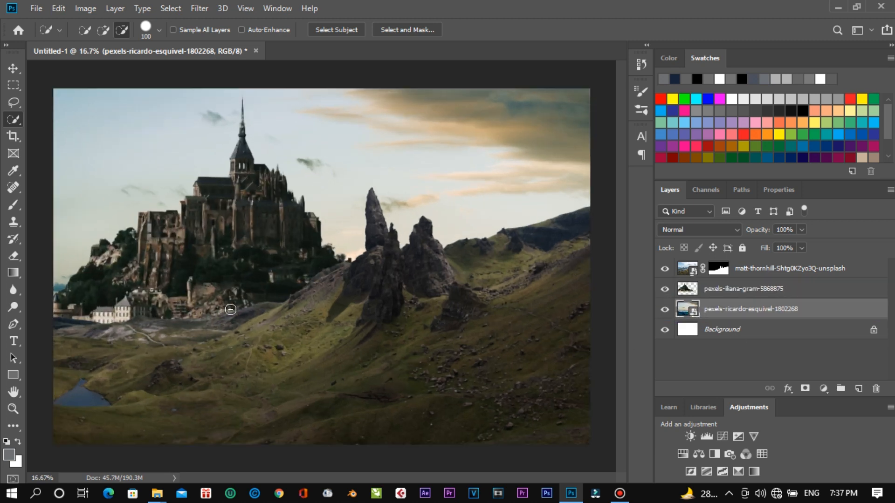
mouse_move(157, 493)
click(140, 454)
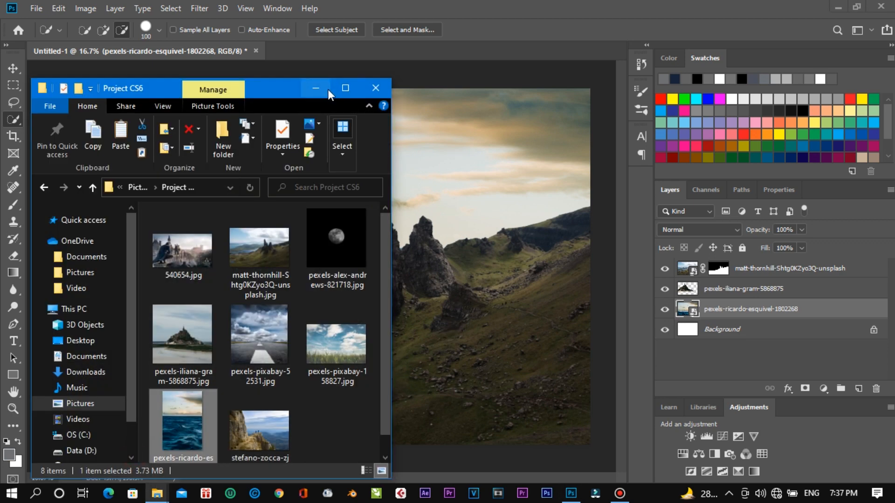
drag(257, 424, 467, 352)
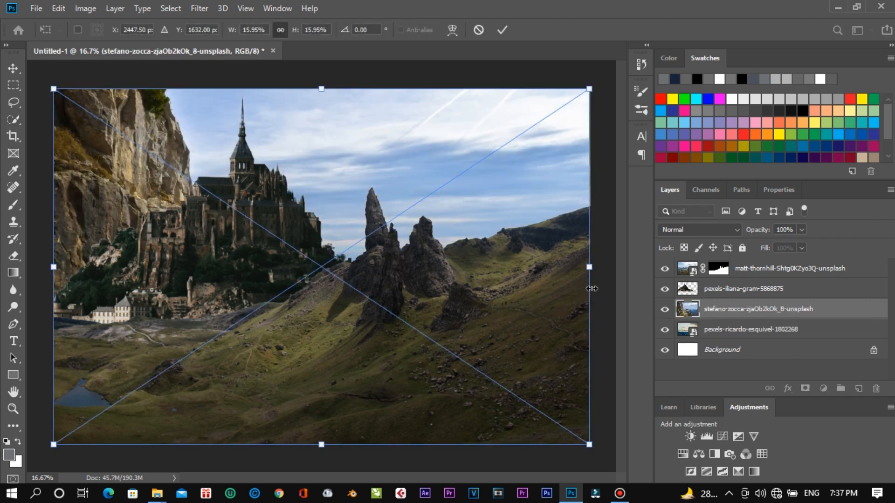
key(Return)
drag(730, 310, 730, 261)
Step: Flip the cliff photo horizontally and commit the transform
right_click(434, 300)
click(392, 333)
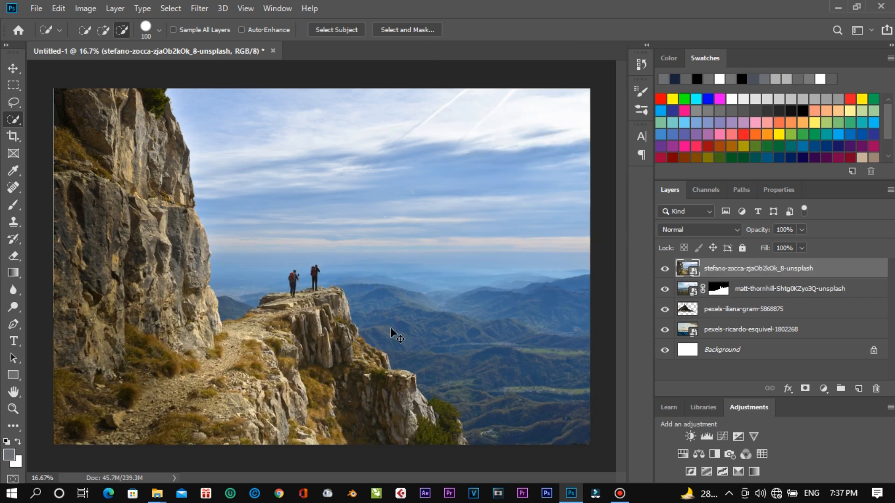
right_click(393, 334)
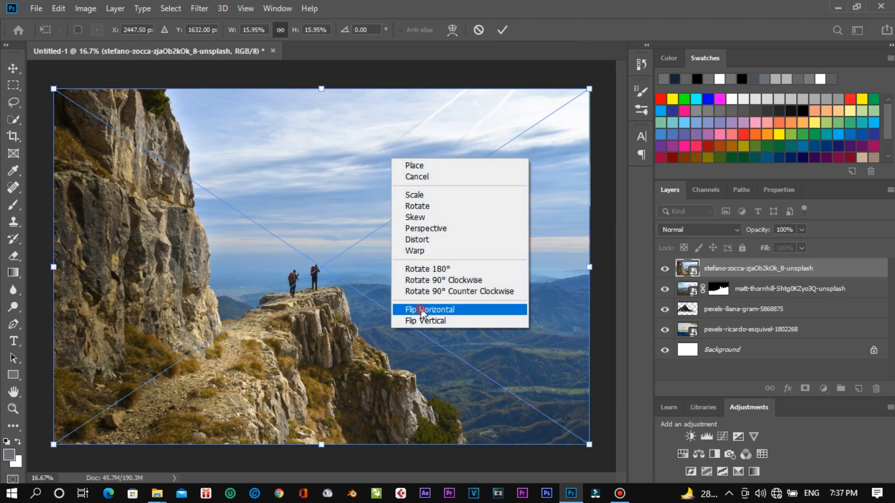
click(422, 310)
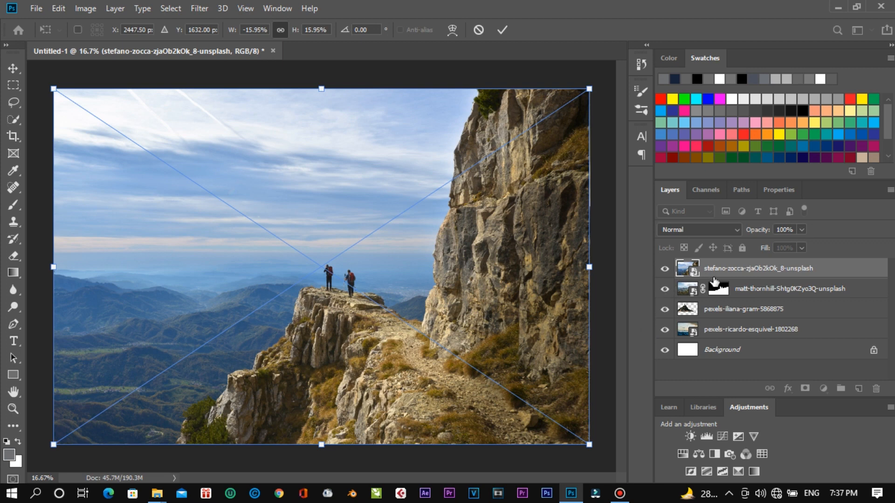
key(Return)
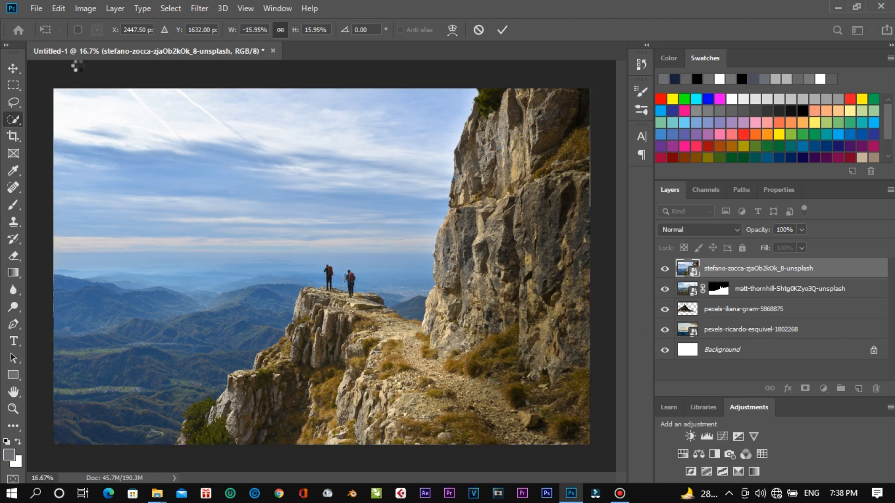
Step: Select the rocky outcrop, path and tall cliff wall with the Quick Selection tool, leaving out the sky and valley
click(103, 30)
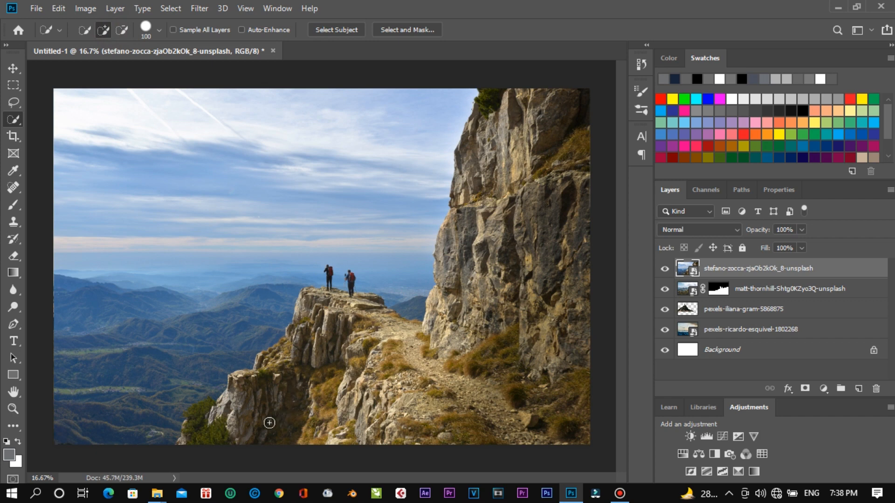
mouse_move(324, 363)
mouse_down()
mouse_move(340, 304)
mouse_move(347, 318)
mouse_move(476, 370)
mouse_move(517, 252)
mouse_move(511, 124)
mouse_move(518, 112)
mouse_move(553, 130)
mouse_move(578, 328)
mouse_move(549, 421)
mouse_move(194, 441)
mouse_move(202, 412)
mouse_up()
click(185, 442)
mouse_move(325, 300)
mouse_down()
mouse_move(326, 287)
mouse_move(278, 365)
mouse_move(269, 364)
mouse_move(320, 336)
mouse_move(371, 330)
mouse_move(377, 318)
mouse_up()
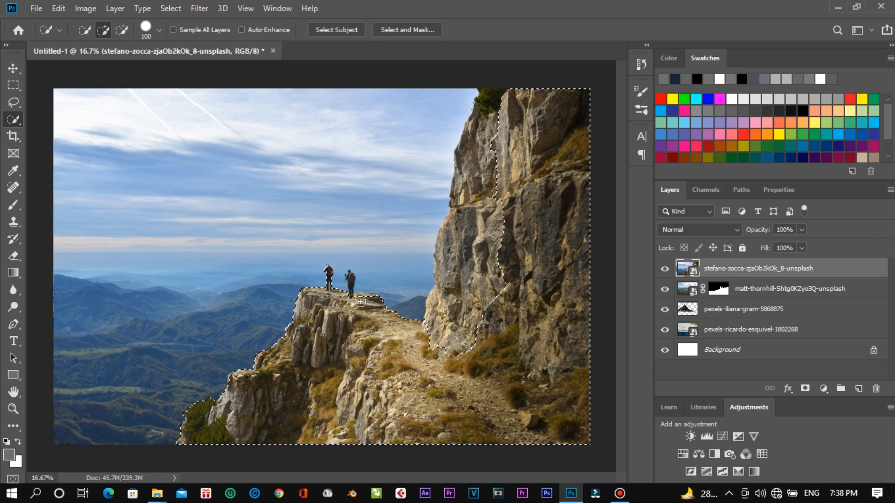
drag(446, 316, 487, 132)
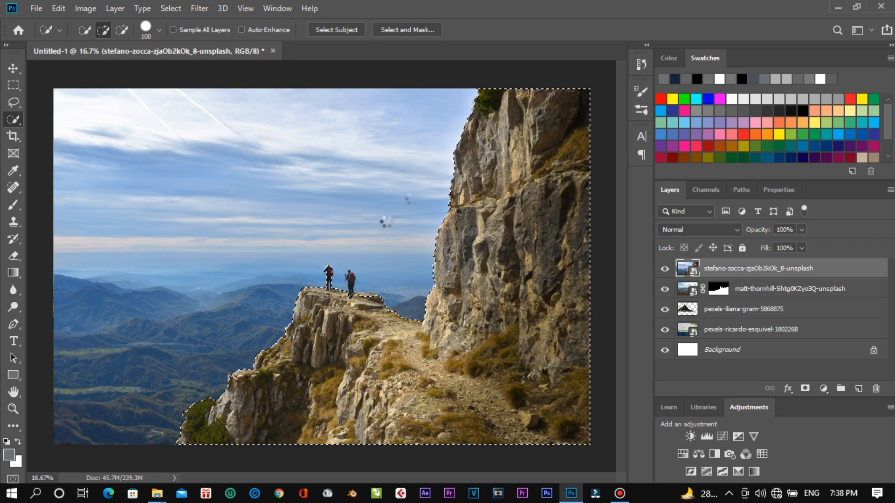
Step: Subtract the two hikers and the sky around them from the selection along the outcrop's upper edge
key(alt)
scroll(349, 298, up, 5)
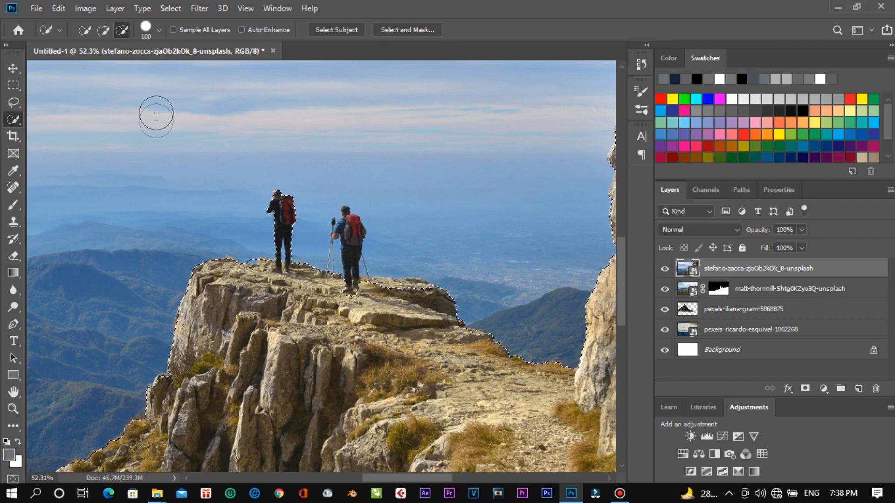
mouse_move(270, 207)
mouse_down()
mouse_move(270, 231)
mouse_move(291, 225)
mouse_up()
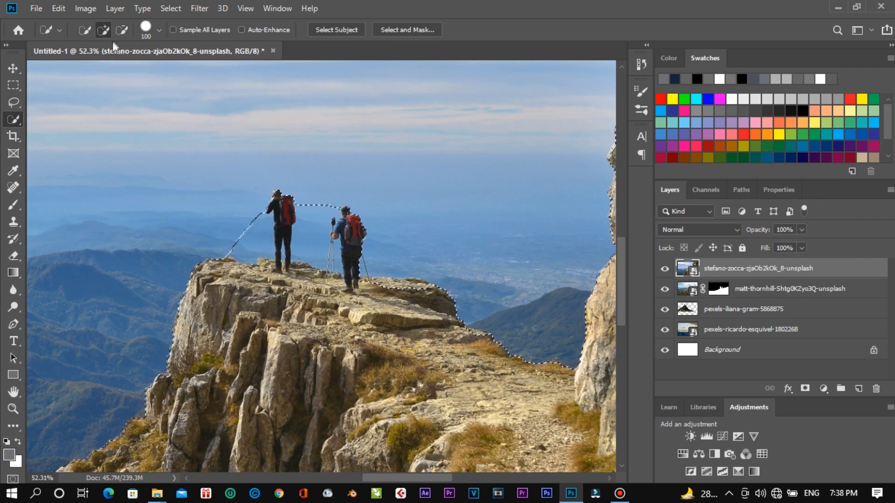
click(121, 30)
mouse_move(232, 214)
mouse_down()
mouse_move(354, 222)
mouse_move(244, 228)
mouse_move(256, 221)
mouse_move(287, 238)
mouse_move(319, 235)
mouse_up()
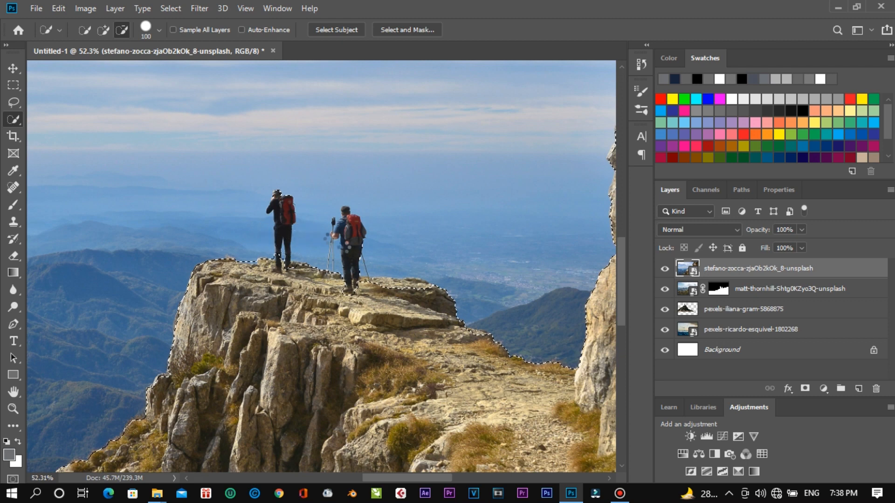
click(104, 32)
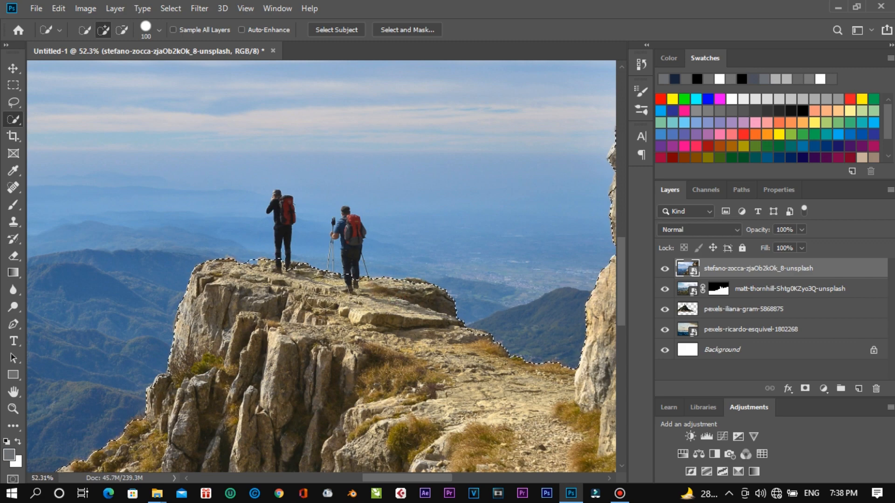
scroll(372, 208, down, 3)
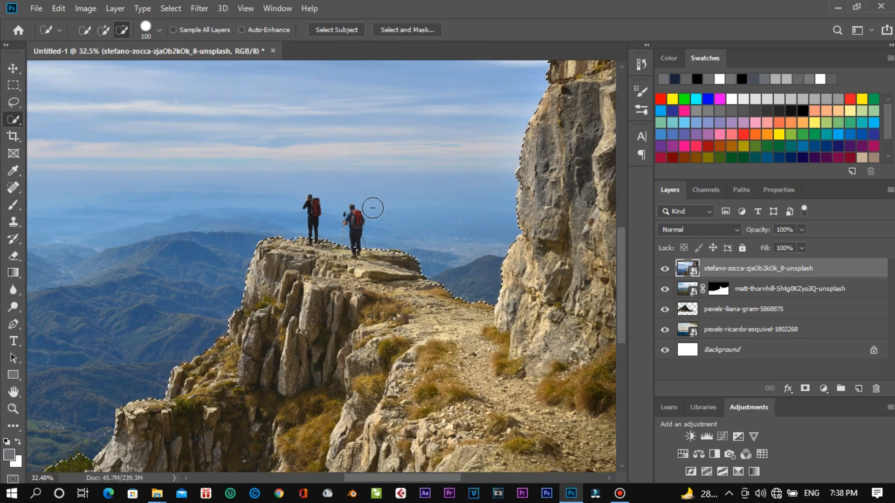
scroll(373, 208, down, 3)
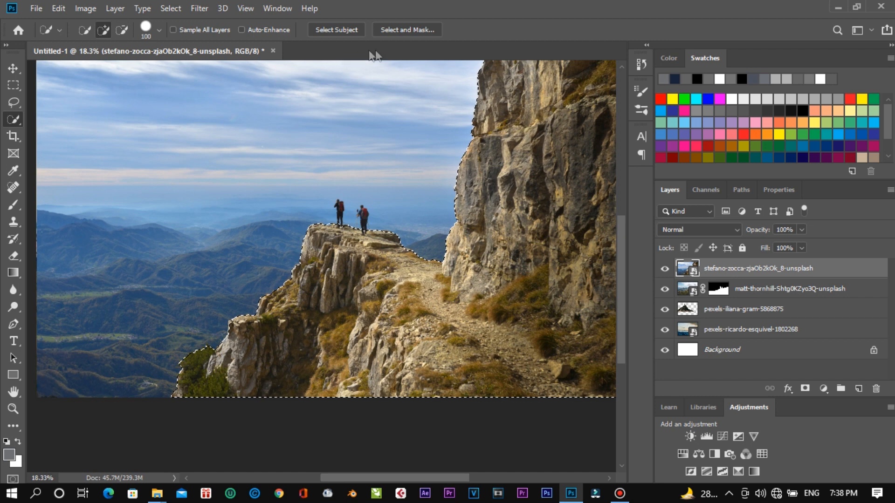
Step: Refine the cliff selection in Select and Mask with Smooth set to 5, and add it as a mask on the cliff layer
click(409, 30)
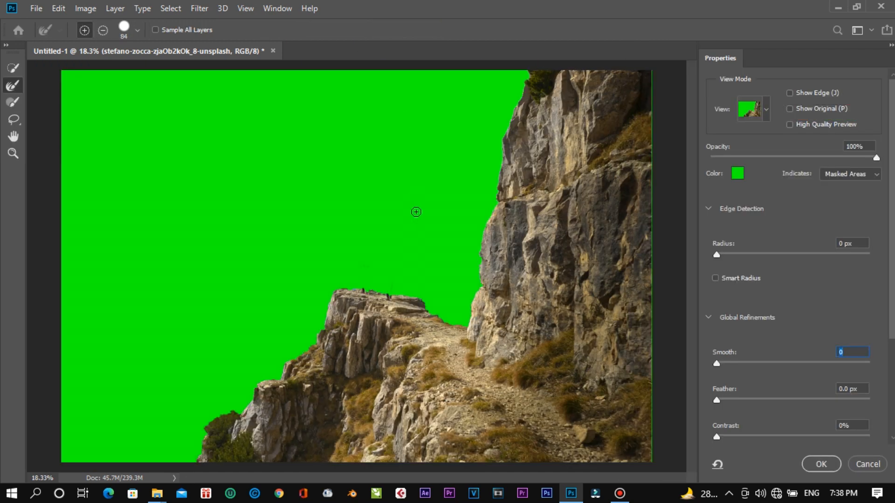
key(alt)
text(5)
click(823, 466)
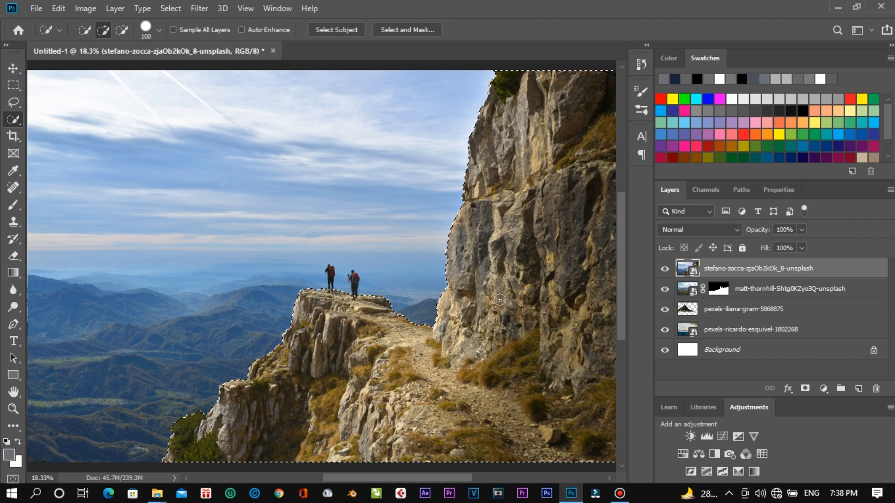
click(805, 389)
Step: Try to fill a lasso selection around the hikers' leftover legs on the cliff layer's mask, then drop the selection
scroll(397, 361, up, 2)
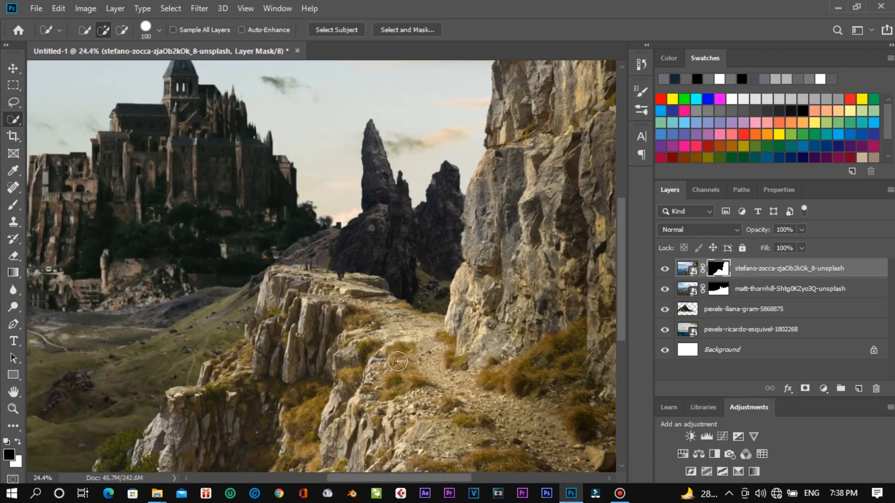
scroll(398, 361, up, 3)
click(13, 102)
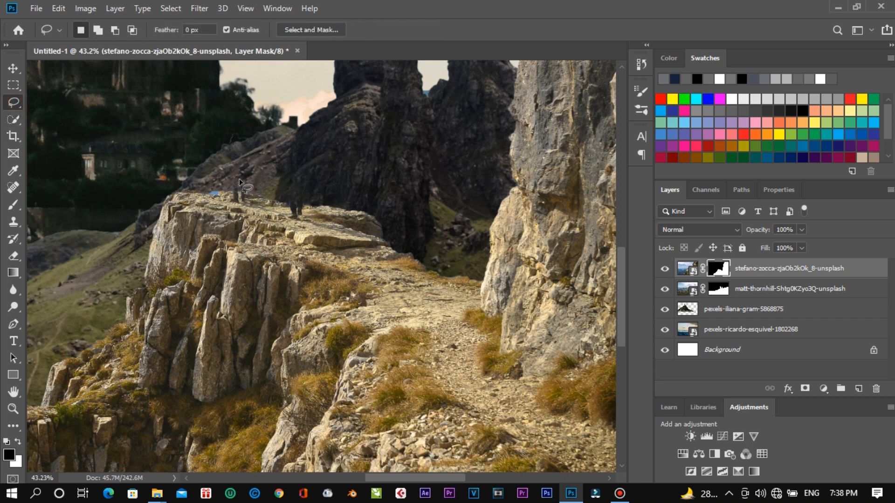
mouse_move(300, 220)
mouse_down()
mouse_move(301, 199)
mouse_move(235, 191)
mouse_up()
right_click(276, 209)
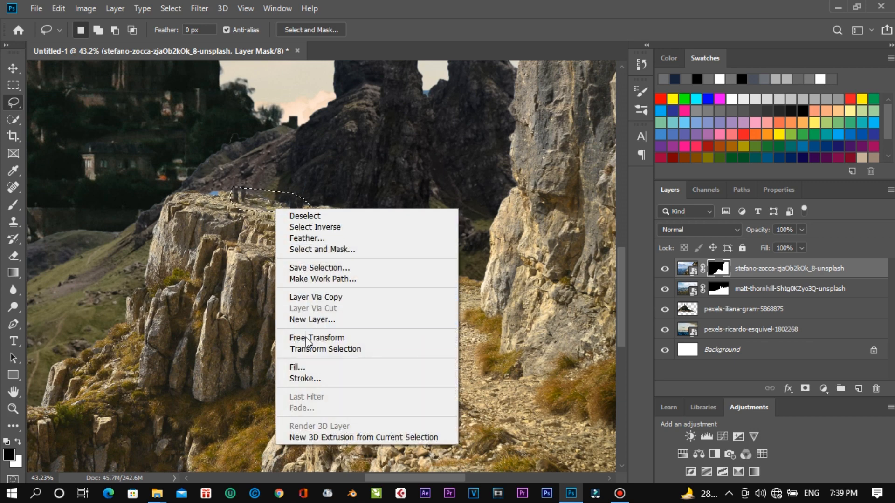
click(300, 368)
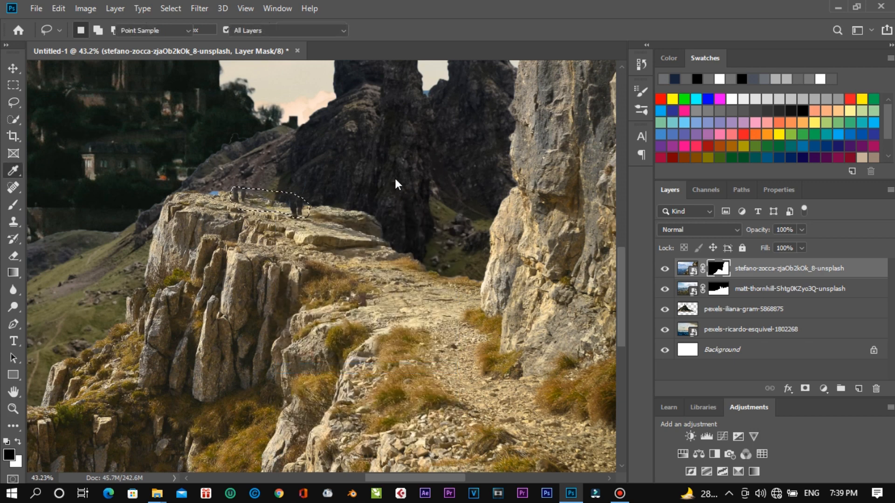
click(534, 116)
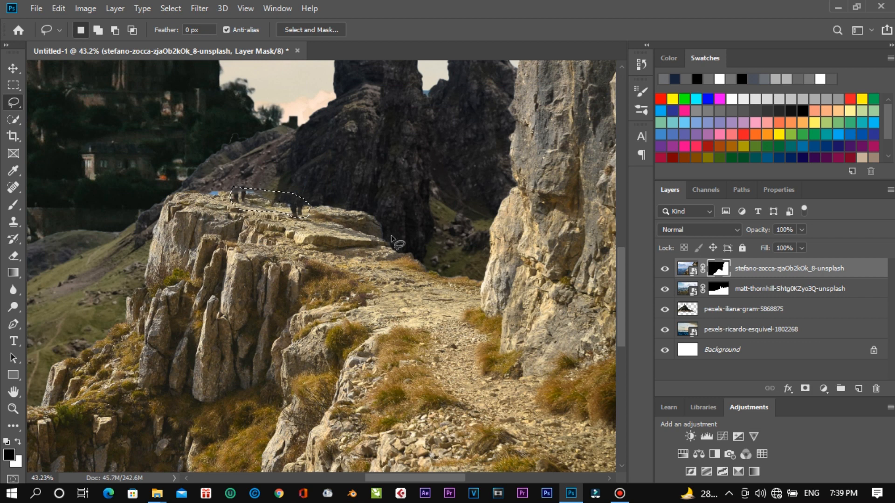
mouse_move(279, 211)
mouse_down()
mouse_move(292, 216)
mouse_move(283, 216)
mouse_up()
right_click(283, 215)
click(258, 206)
click(259, 208)
Step: Rasterize the cliff layer and apply its layer mask
right_click(740, 270)
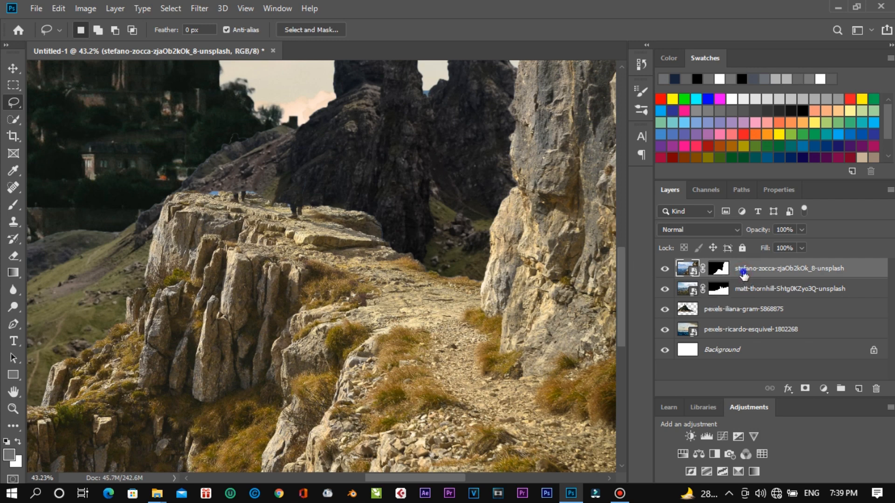
click(600, 232)
right_click(722, 269)
click(734, 310)
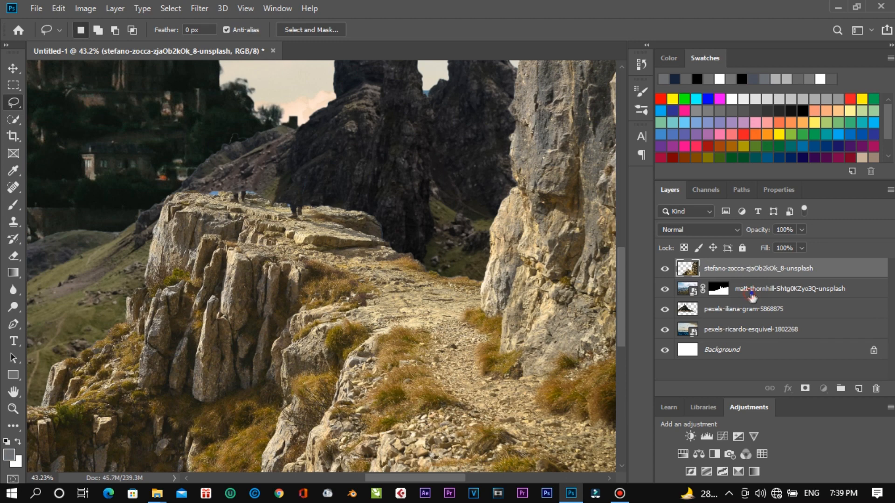
Step: Rasterize the matt-thornhill hillside layer and apply its layer mask
right_click(748, 289)
click(659, 233)
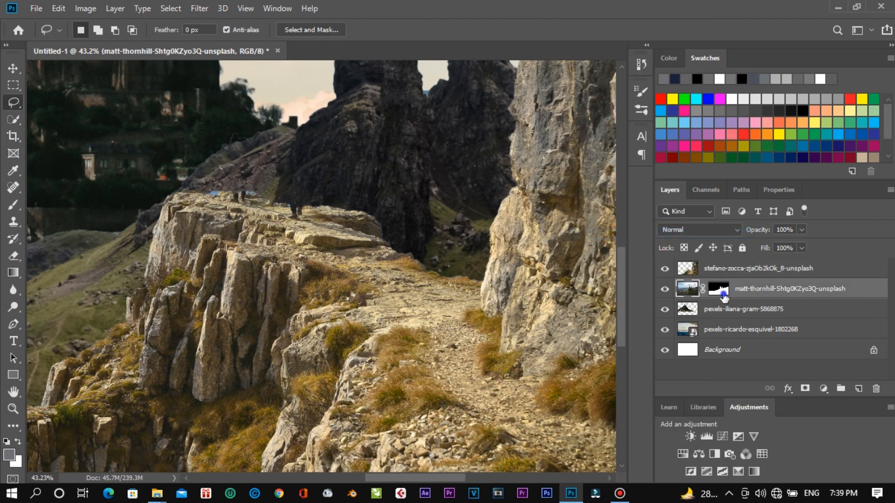
right_click(718, 289)
click(741, 331)
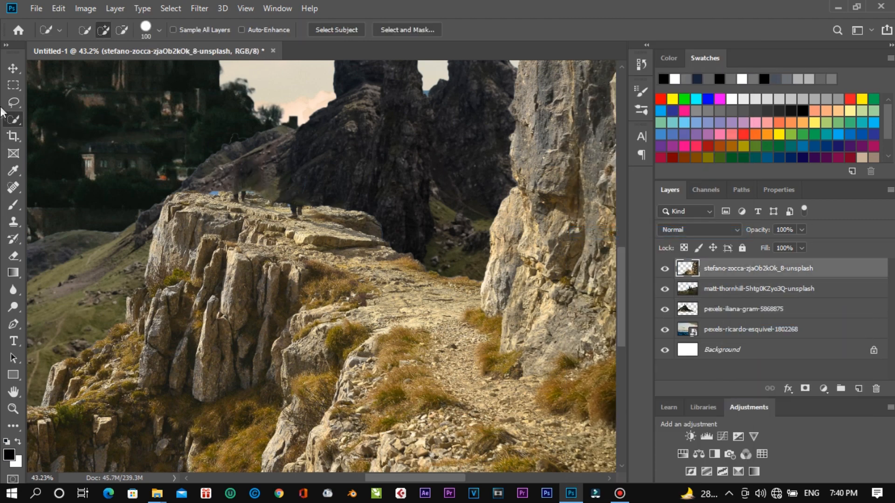
Step: Lasso the hikers' leftover legs on the cliff layer, fill them with Content-Aware at 100% opacity, and deselect
click(11, 103)
mouse_move(224, 189)
mouse_down()
mouse_move(237, 211)
mouse_move(298, 221)
mouse_move(280, 191)
mouse_move(233, 185)
mouse_up()
right_click(234, 185)
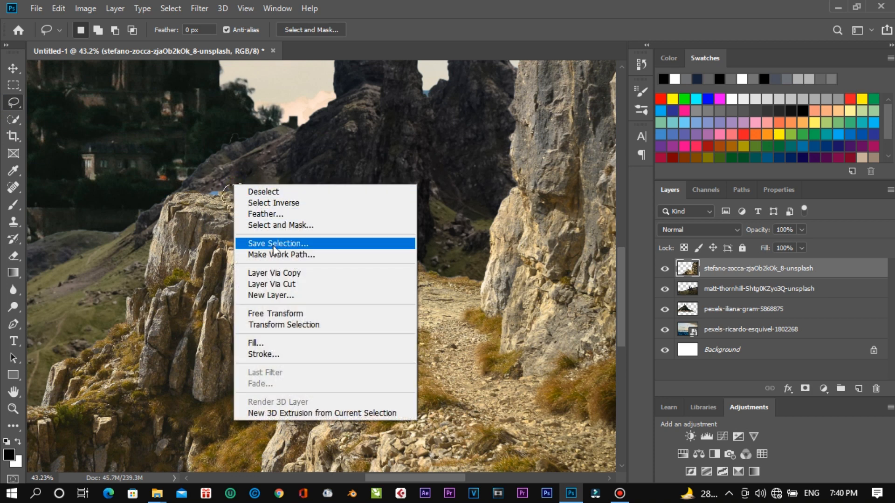
click(256, 343)
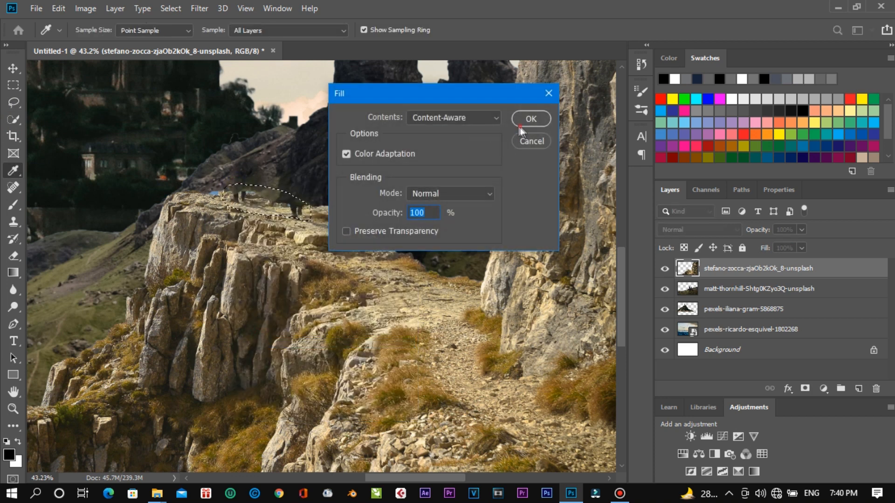
click(529, 118)
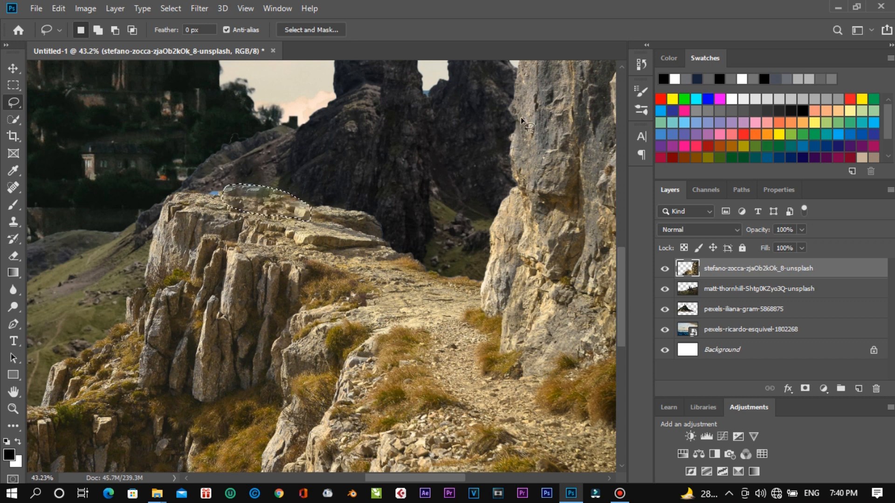
key(ctrl+d)
Step: Erase the stray fill and blue sky remnants along the outcrop's upper edge with a soft 58 px Eraser at 100% opacity
click(13, 256)
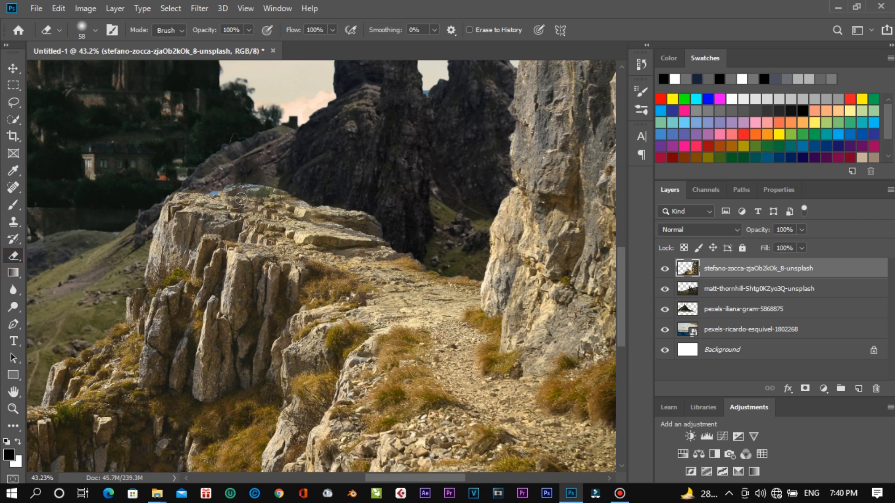
drag(286, 189, 220, 189)
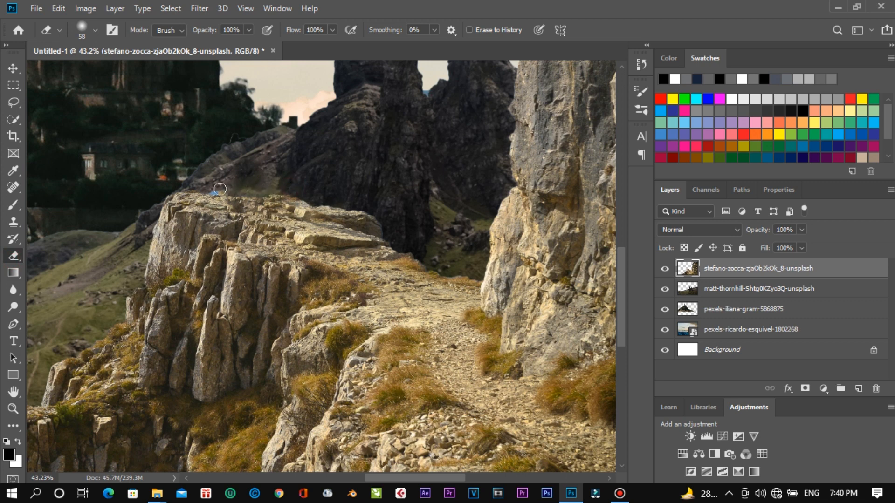
drag(286, 191, 309, 201)
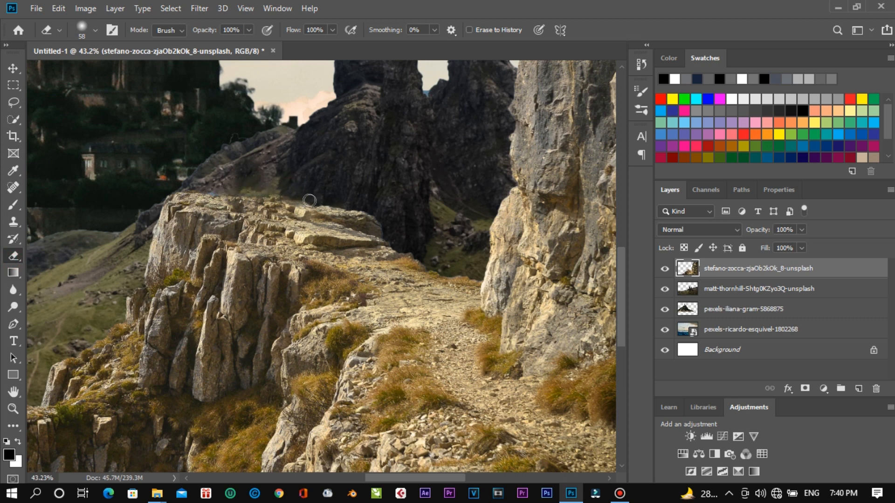
drag(240, 192, 186, 190)
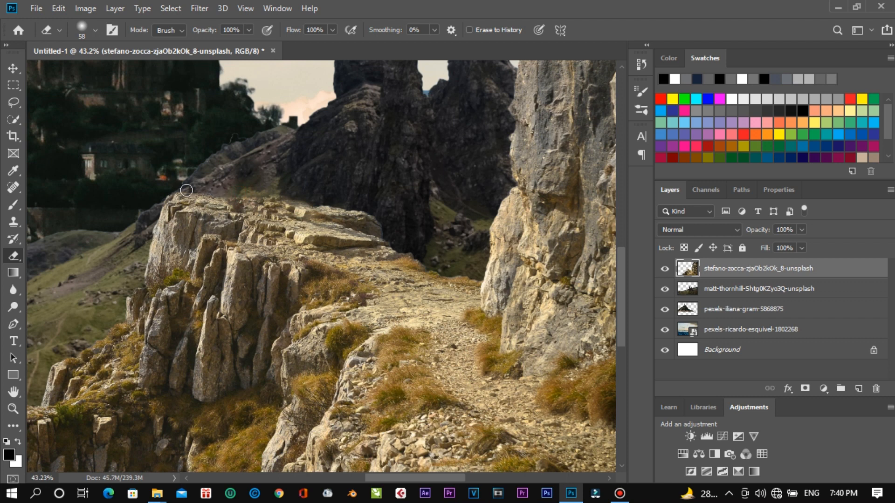
drag(286, 195, 368, 204)
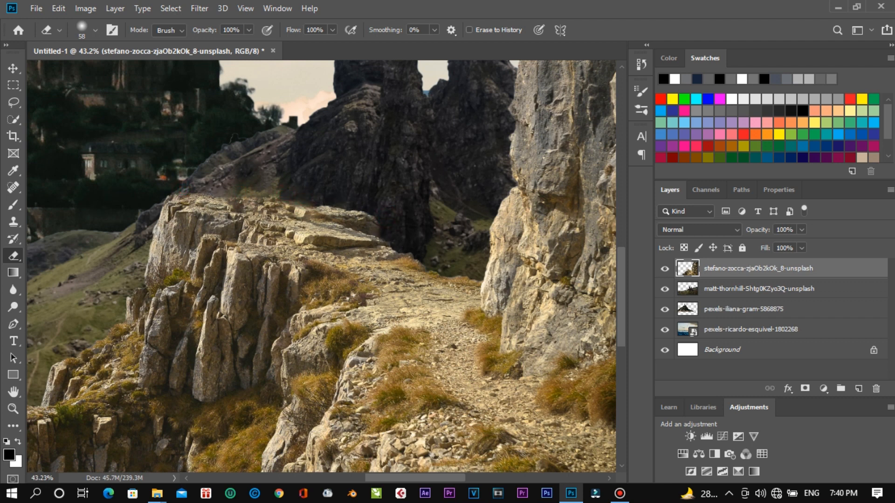
Step: Erase the matt-thornhill hillside layer's hard edge where it meets the castle base, using the soft 58 px Eraser at 100% opacity
click(664, 290)
click(665, 290)
click(747, 290)
drag(260, 174, 234, 183)
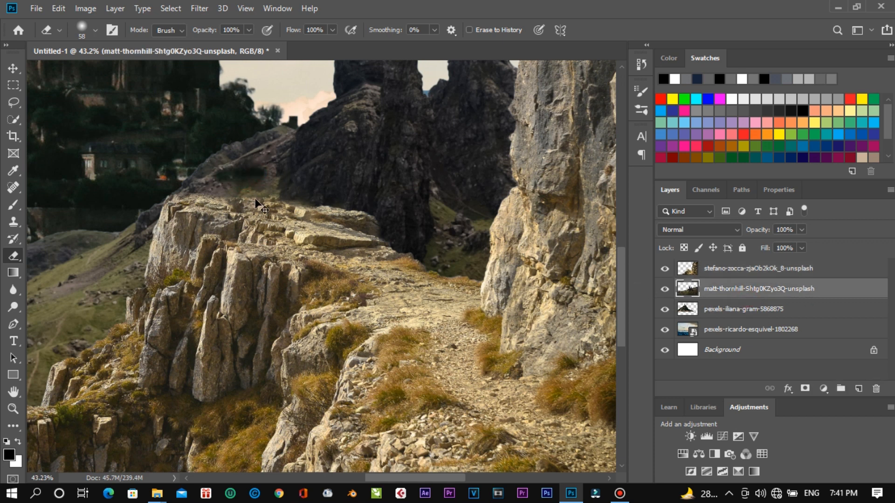
key(ctrl+z)
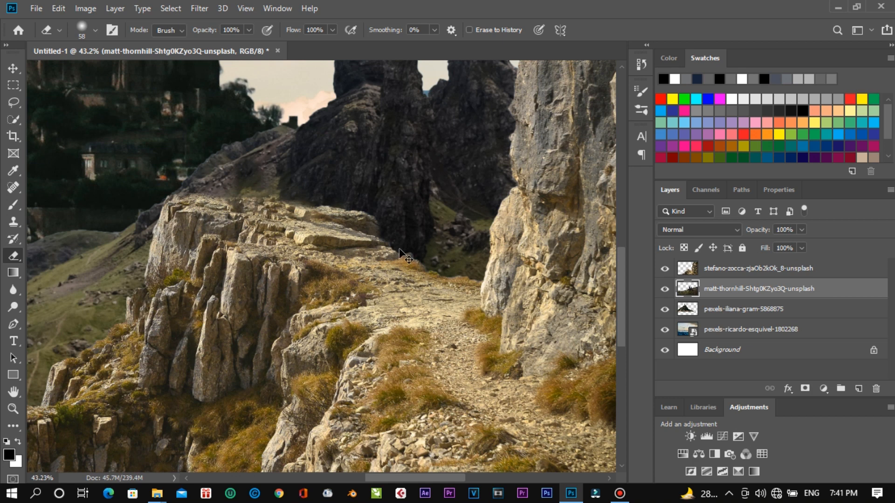
drag(239, 136, 208, 148)
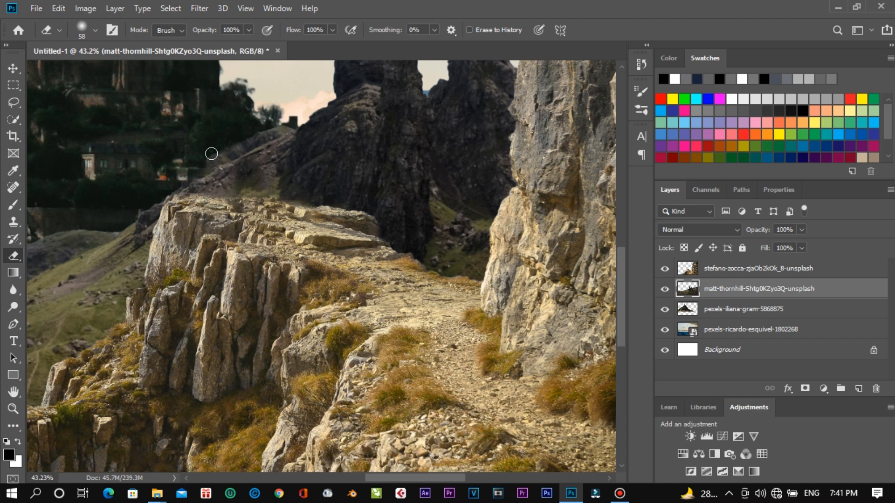
drag(132, 209, 142, 212)
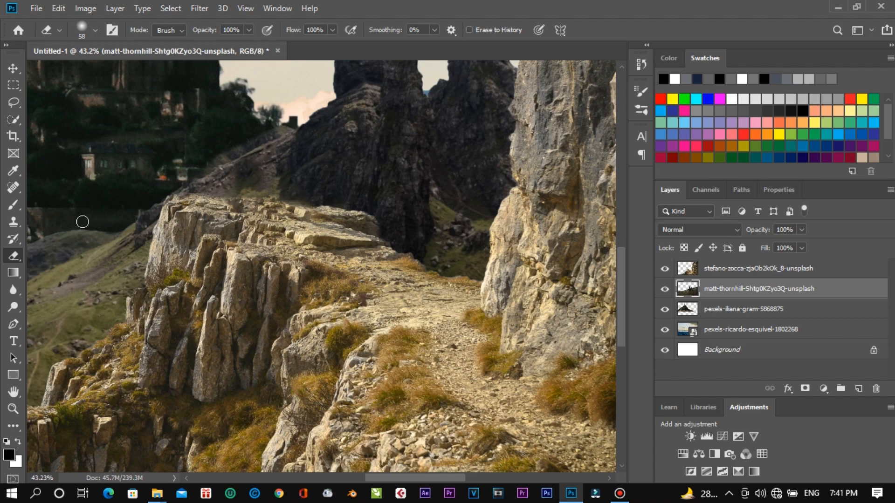
Step: Soften the hillside's sloping ridge line from the castle's lower trees towards the dark rock spires with the Eraser
scroll(375, 170, up, 5)
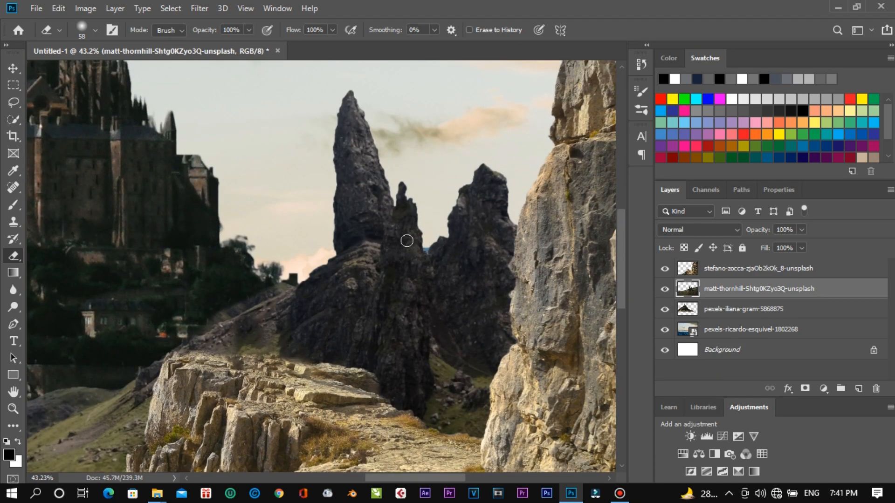
scroll(407, 241, down, 5)
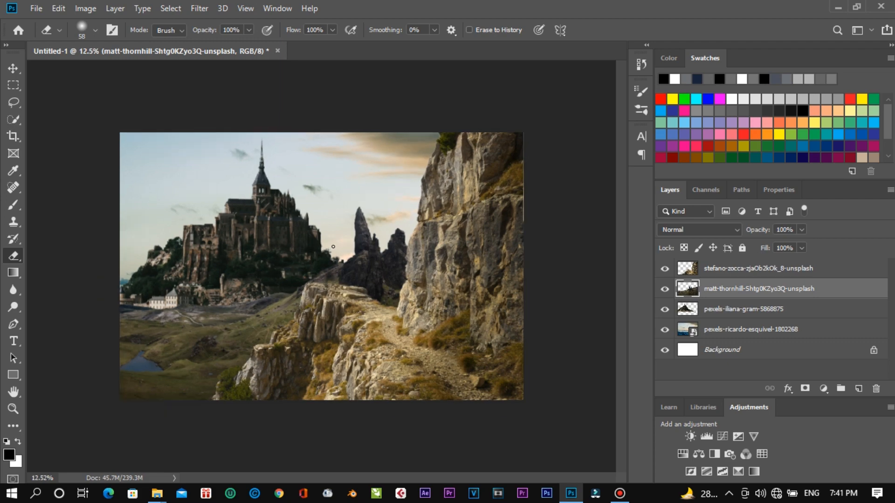
scroll(333, 247, up, 6)
scroll(302, 285, up, 2)
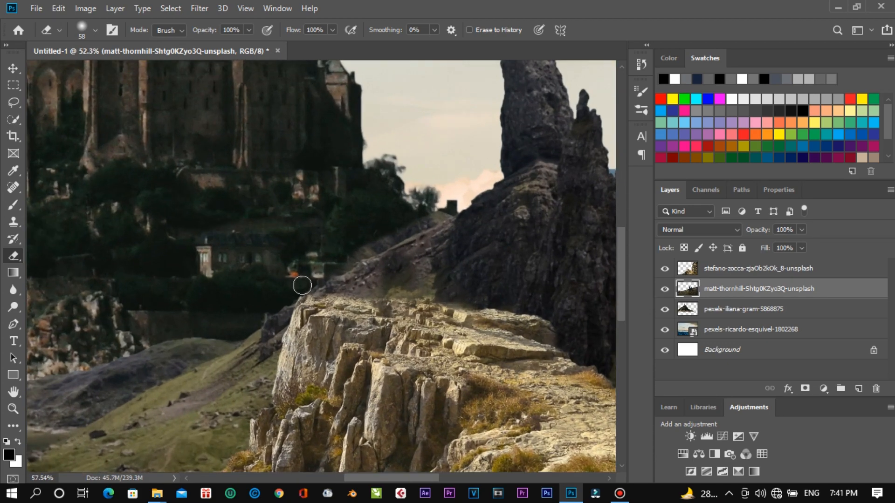
click(356, 255)
drag(365, 243, 471, 193)
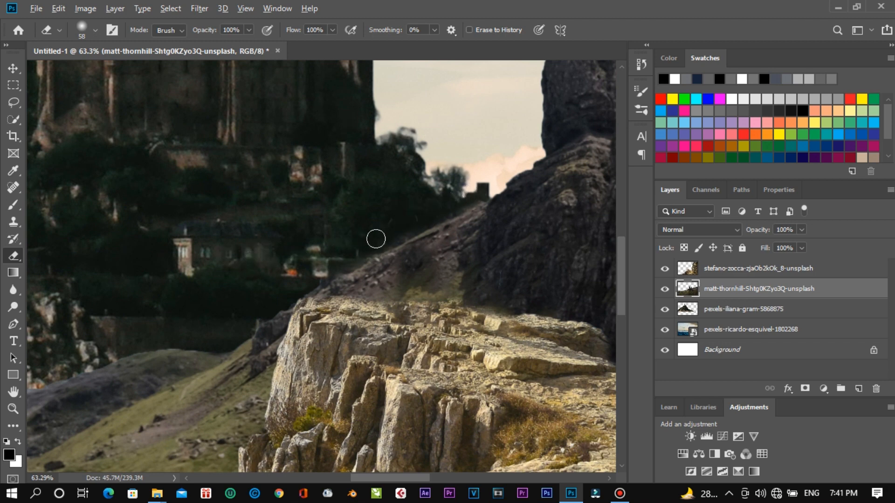
scroll(376, 239, down, 3)
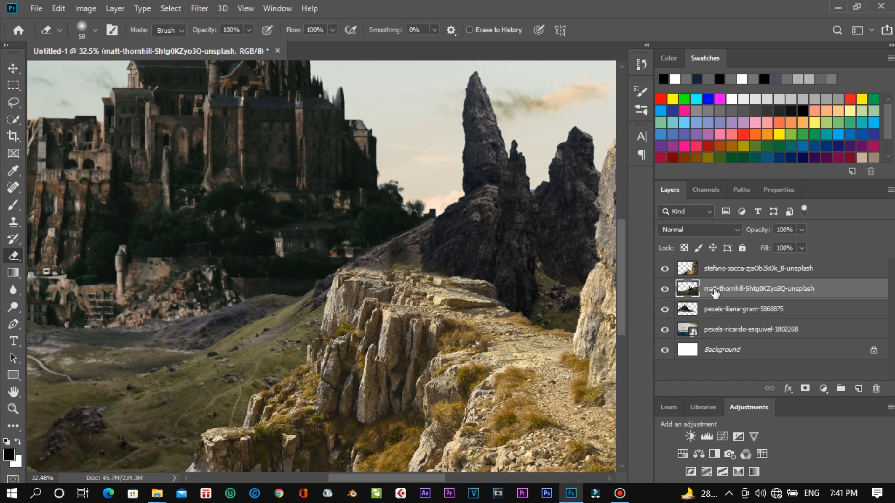
Step: Move the stefano-zocca cliff layer up and scale it to about 109% so it reaches the canvas's lower edge
click(723, 270)
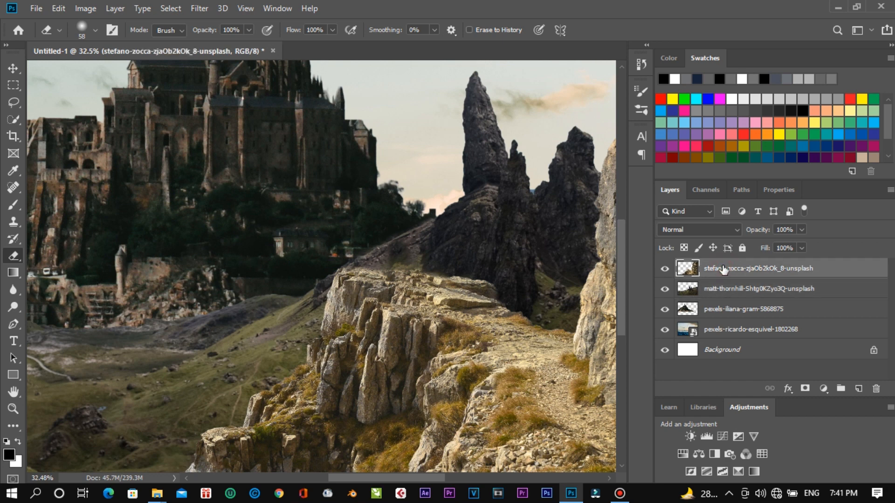
key(ctrl+t)
mouse_move(497, 326)
mouse_down()
mouse_move(500, 301)
mouse_move(502, 313)
mouse_up()
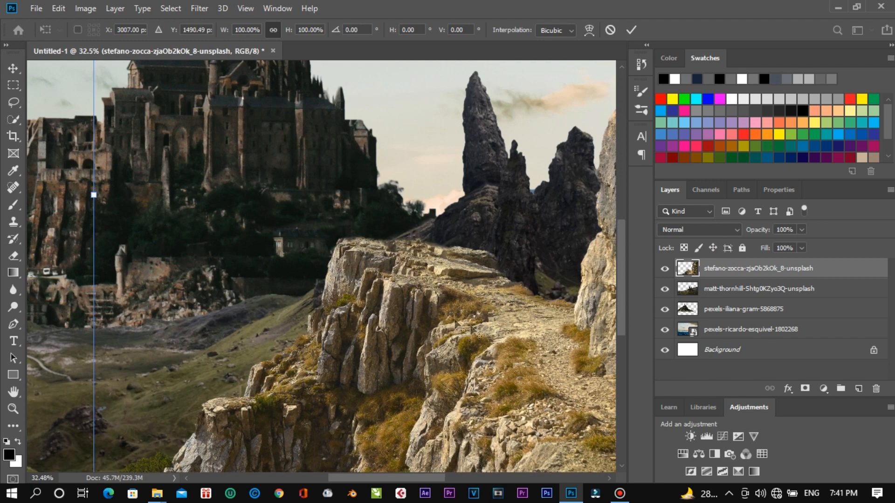
scroll(438, 306, down, 8)
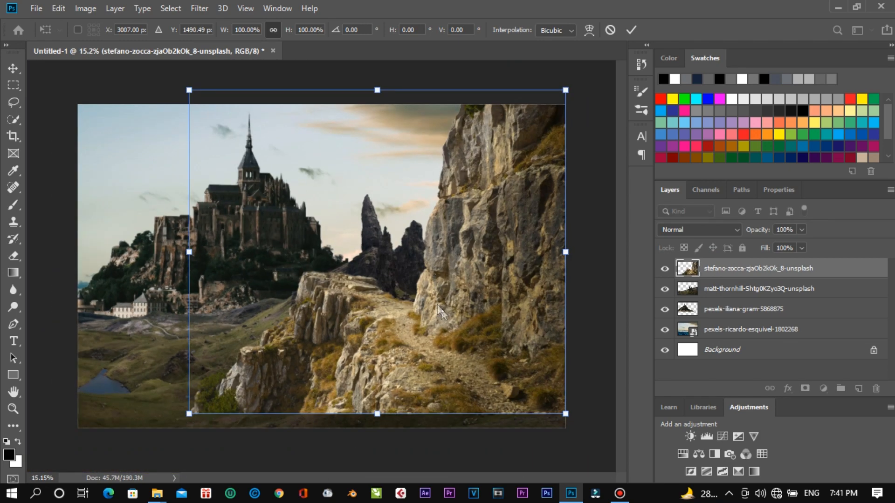
drag(566, 414, 572, 420)
drag(535, 390, 535, 383)
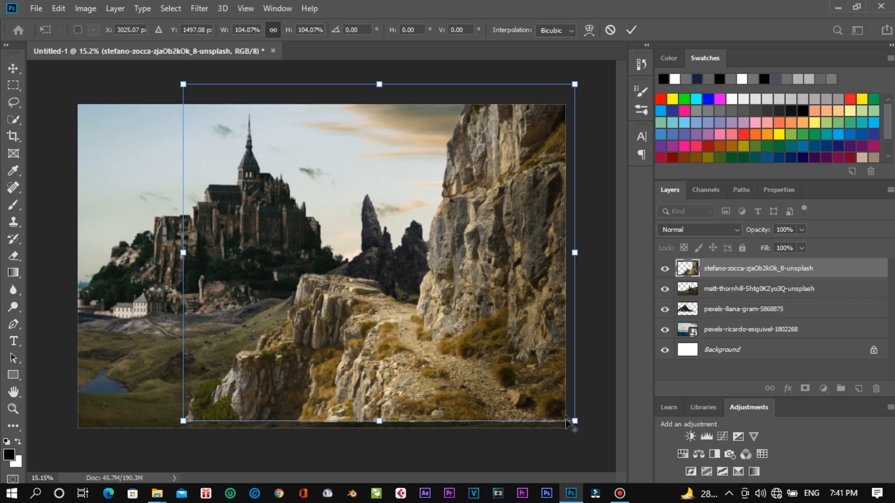
drag(576, 422, 584, 429)
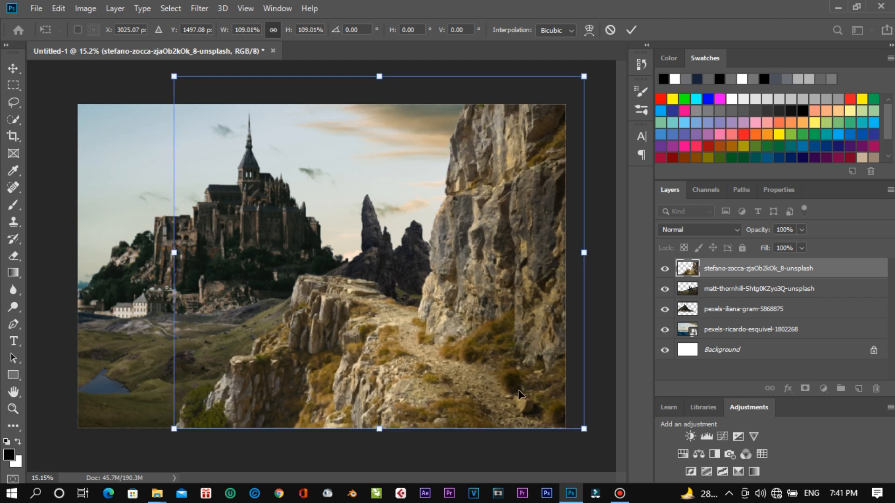
key(e)
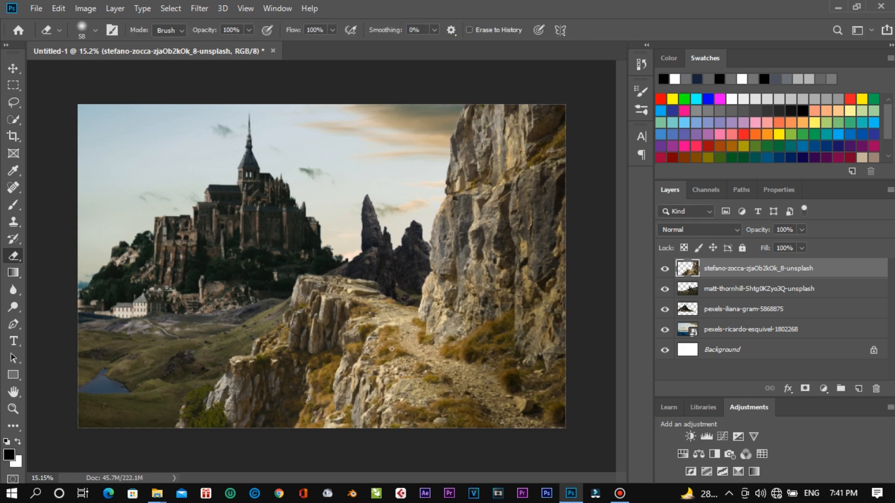
Step: Place 540654.jpg from the Project CS6 folder as a new layer above the cliff at its default size
scroll(392, 349, up, 3)
scroll(413, 356, down, 3)
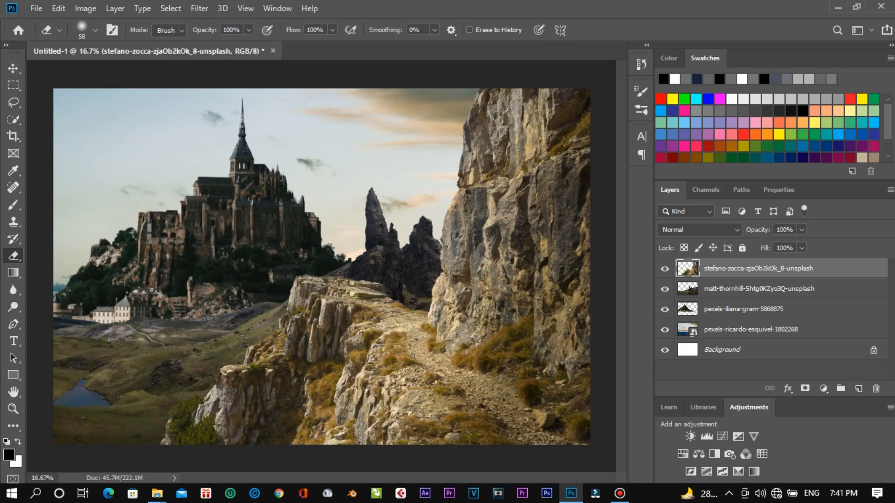
scroll(413, 356, down, 1)
mouse_move(157, 493)
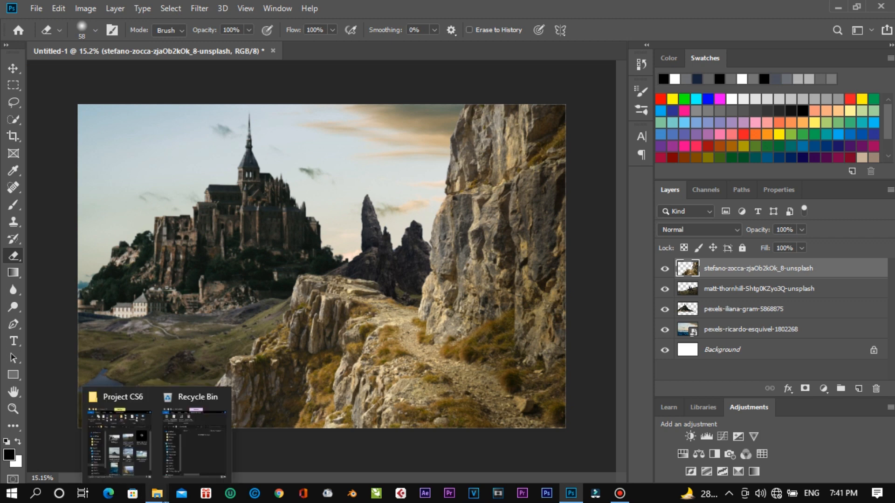
click(150, 455)
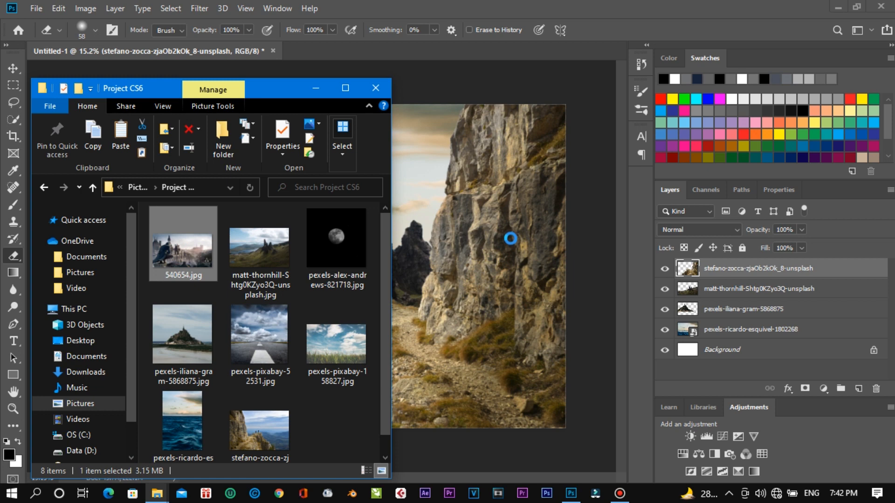
drag(514, 230, 513, 230)
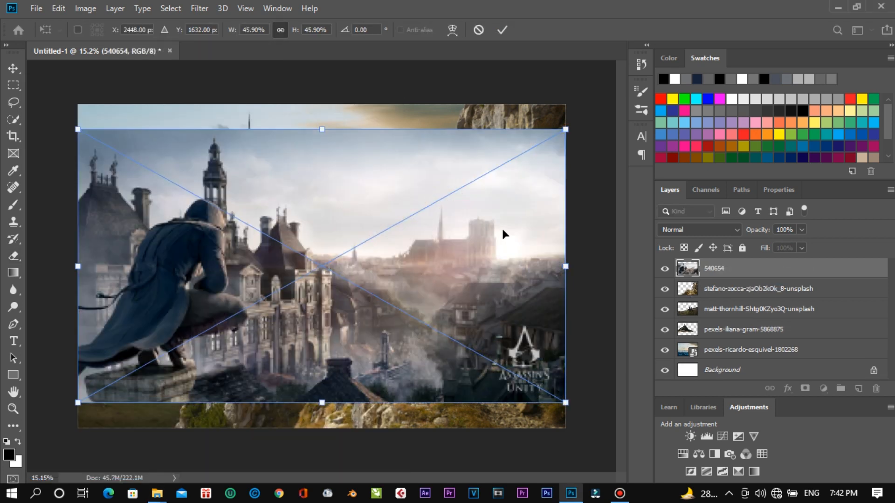
key(Return)
Step: Select the crouching hooded figure, including coat, legs and boots, with the Quick Selection tool at brush size 100
click(13, 119)
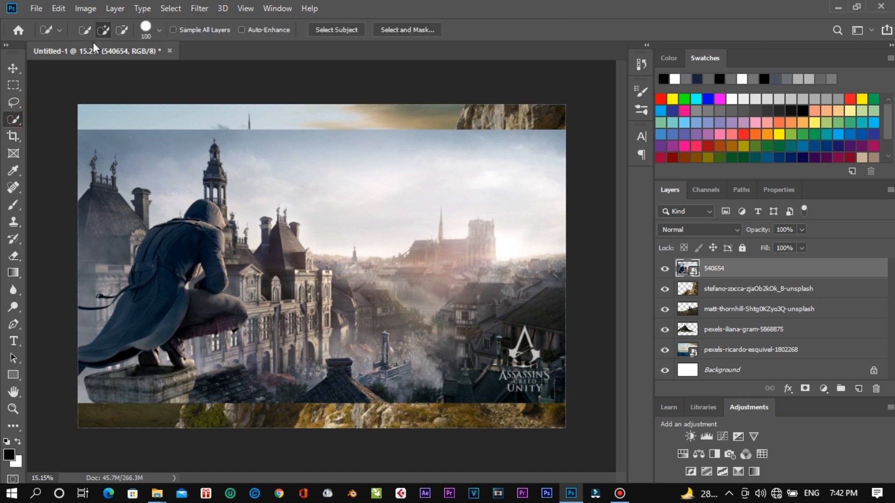
mouse_move(167, 319)
mouse_down()
mouse_move(182, 222)
mouse_move(201, 214)
mouse_move(198, 321)
mouse_move(228, 318)
mouse_up()
mouse_move(169, 360)
mouse_down()
mouse_move(148, 356)
mouse_move(154, 368)
mouse_up()
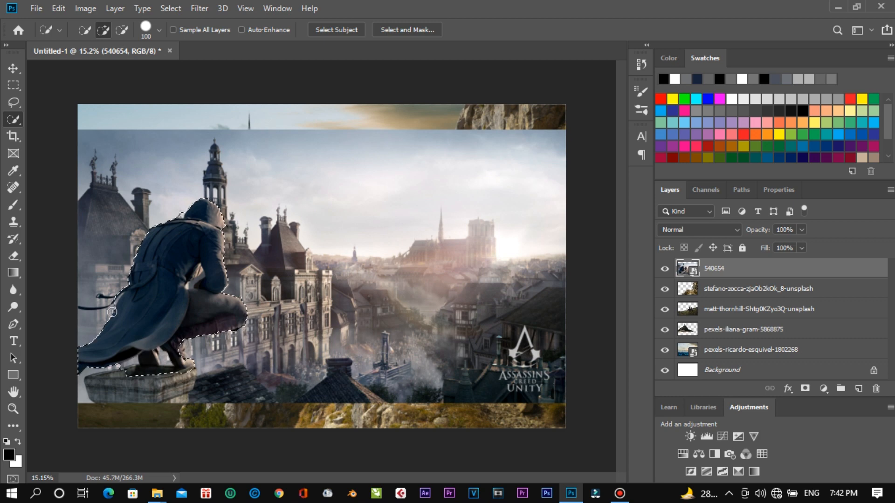
Step: Subtract the stone ledge around the boots and the stray background along the coat and shoulder from the figure's selection
scroll(119, 307, up, 3)
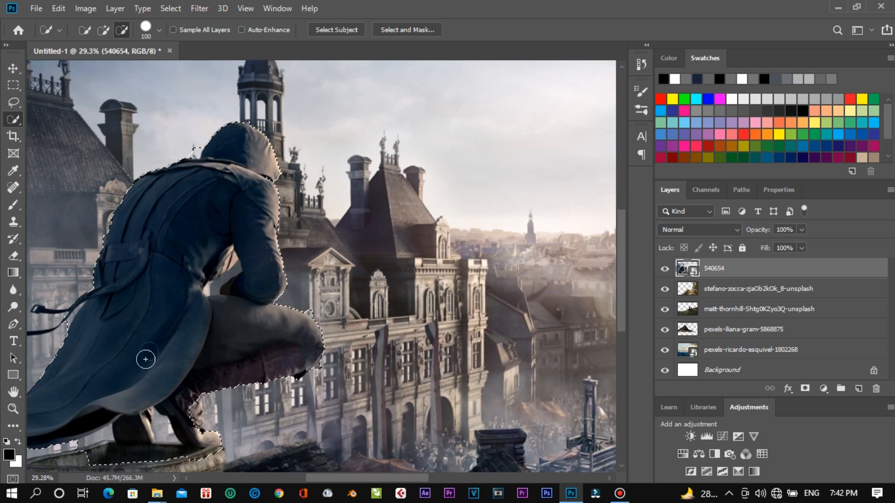
click(125, 32)
mouse_move(167, 429)
mouse_down()
mouse_move(167, 456)
mouse_move(113, 463)
mouse_move(88, 451)
mouse_up()
drag(173, 459, 225, 458)
drag(65, 323, 85, 285)
click(194, 149)
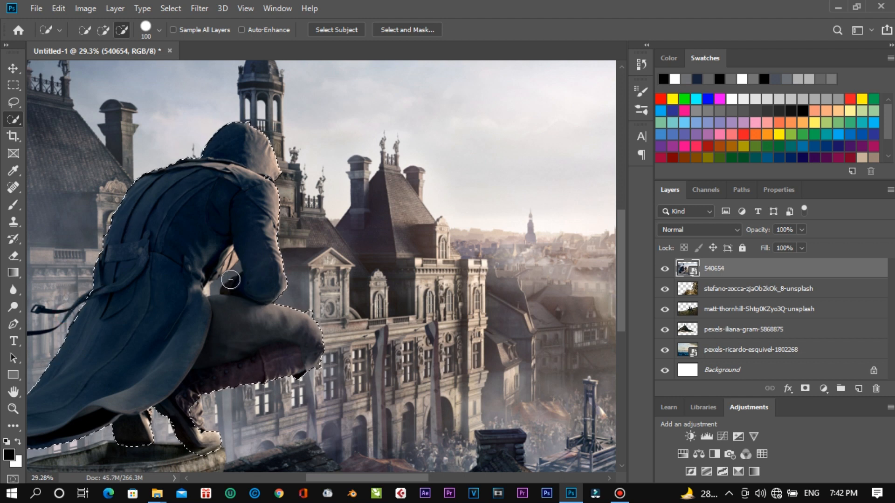
Step: Exclude the background gap between the figure's arm and coat from the selection, keeping the sleeve and inner coat selected
drag(232, 275, 234, 264)
click(216, 285)
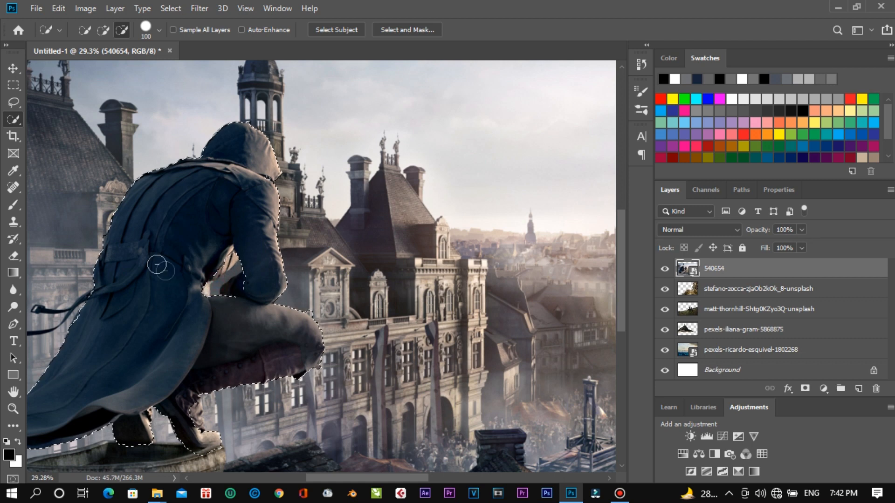
scroll(157, 266, up, 3)
mouse_move(287, 268)
mouse_down()
mouse_move(246, 284)
mouse_move(300, 321)
mouse_move(269, 331)
mouse_move(286, 319)
mouse_move(273, 315)
mouse_move(281, 309)
mouse_up()
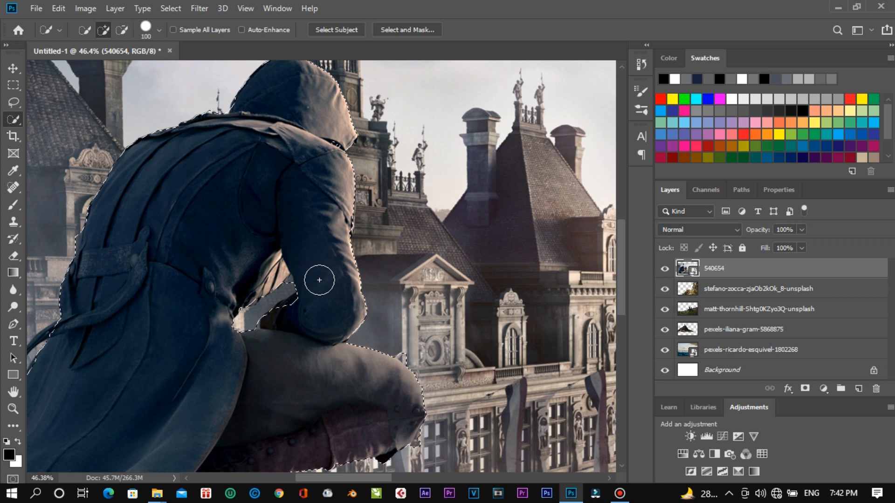
click(290, 281)
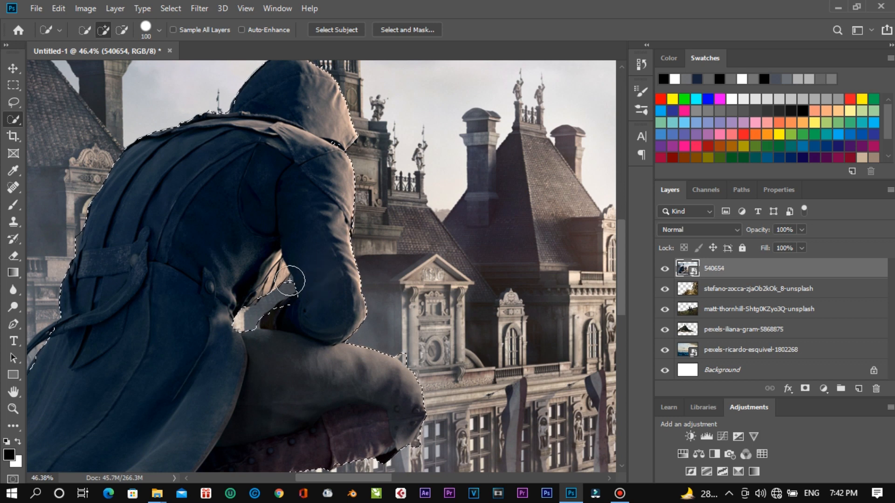
click(122, 29)
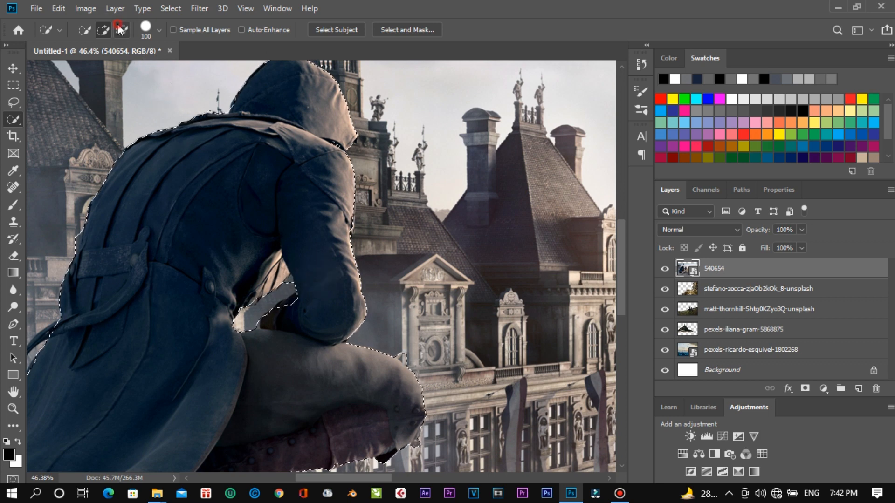
click(286, 282)
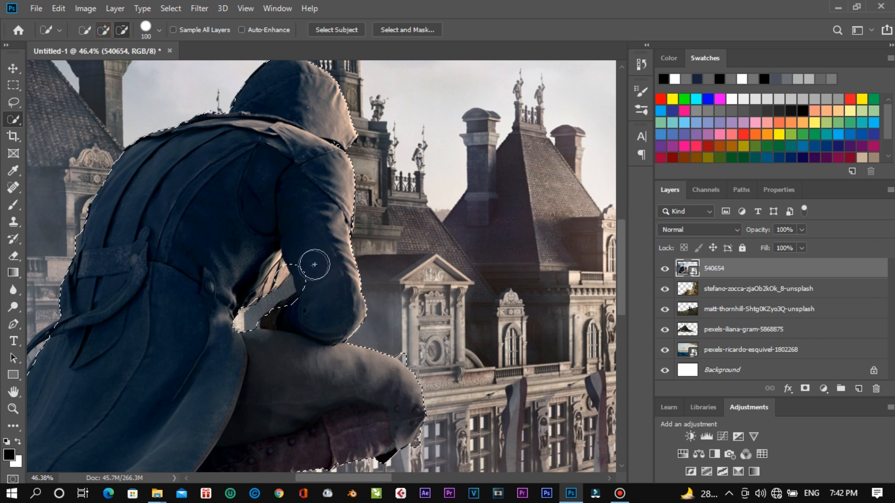
click(269, 272)
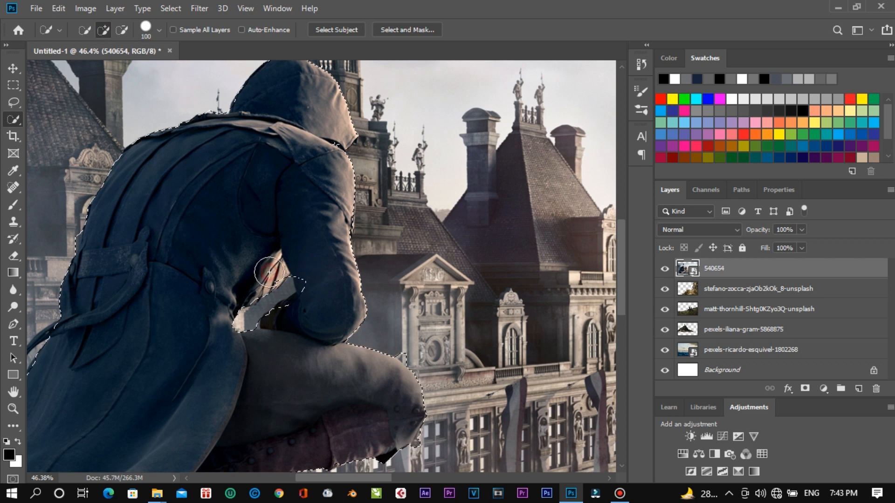
Step: Add the missing part of the front boot to the selection and subtract the background beside the shin
scroll(361, 254, down, 3)
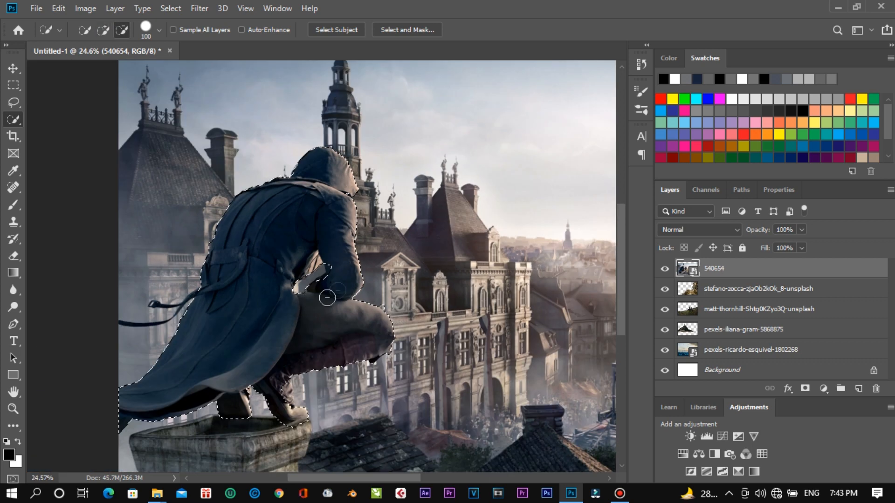
scroll(346, 286, down, 1)
scroll(321, 367, up, 1)
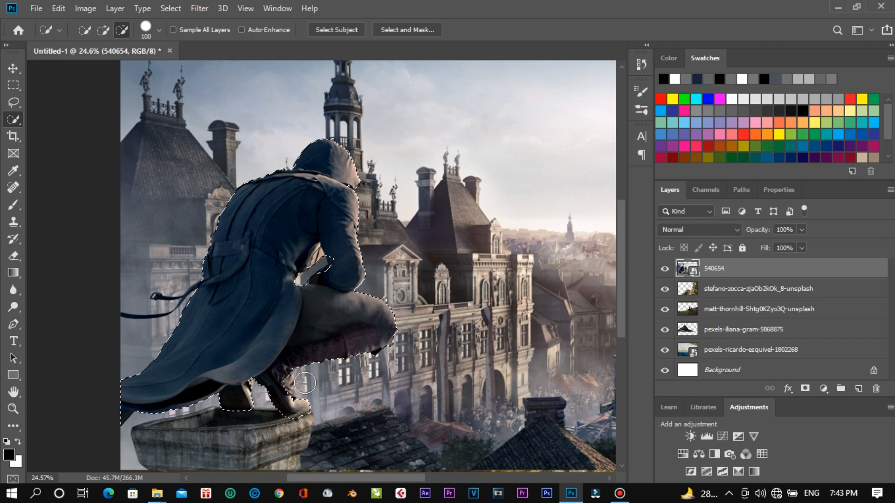
scroll(305, 383, up, 3)
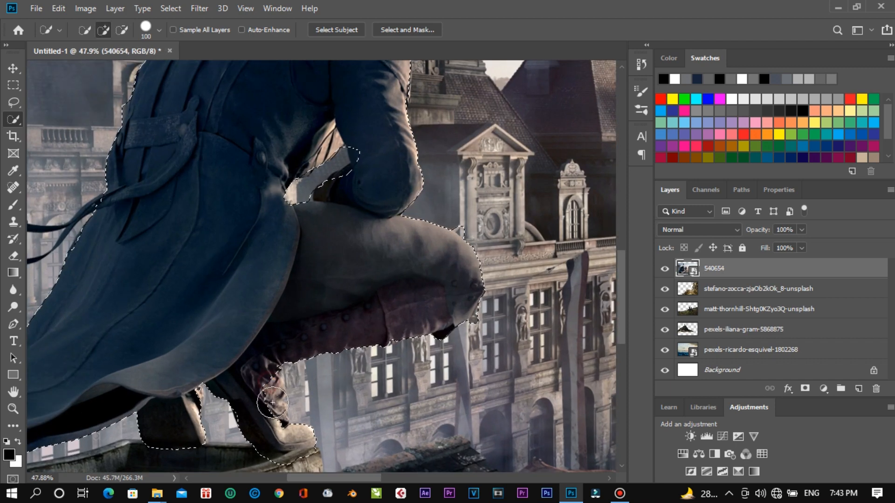
drag(272, 402, 288, 416)
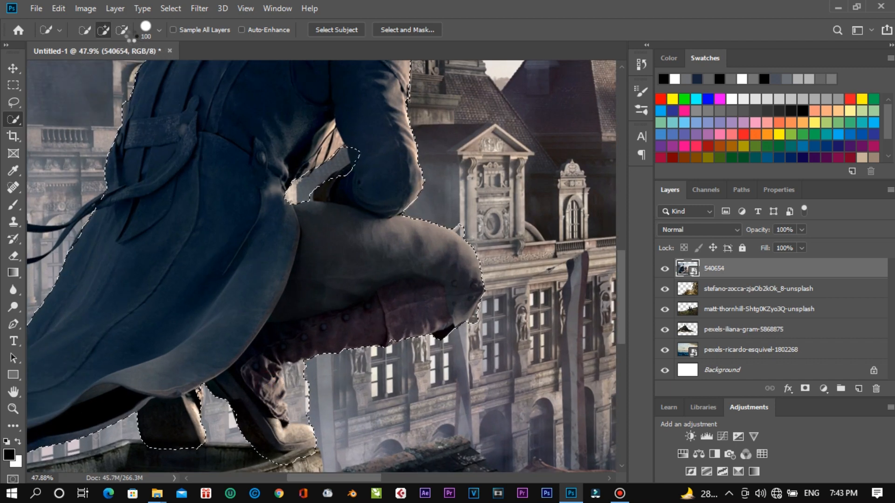
click(122, 30)
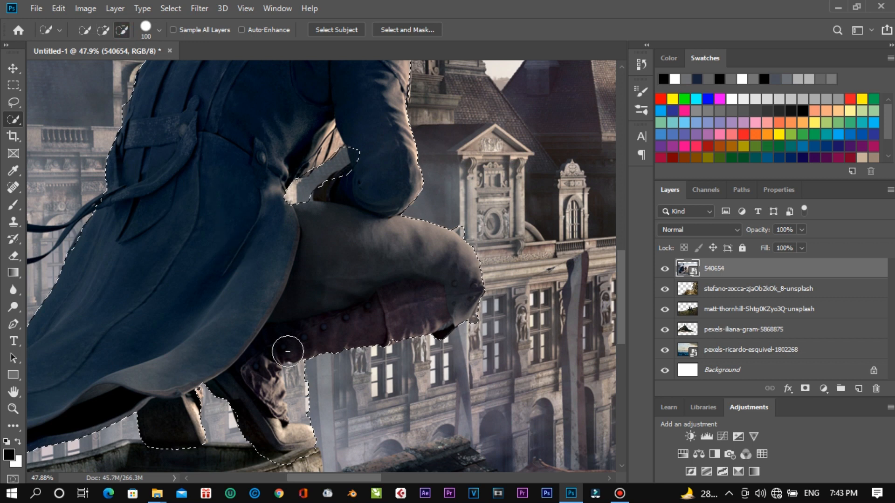
drag(307, 394, 299, 385)
click(302, 407)
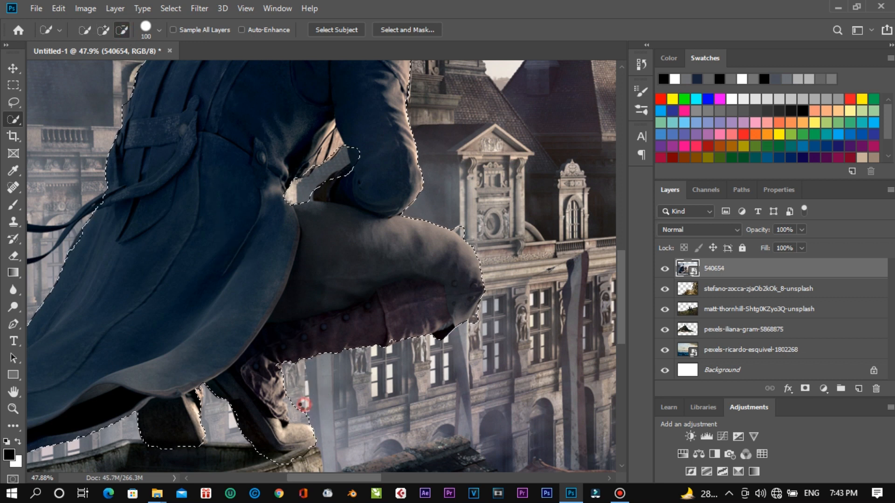
Step: Subtract the stone below the front boot and refine the selection edge around the figure's knee in Select and Mask
click(279, 467)
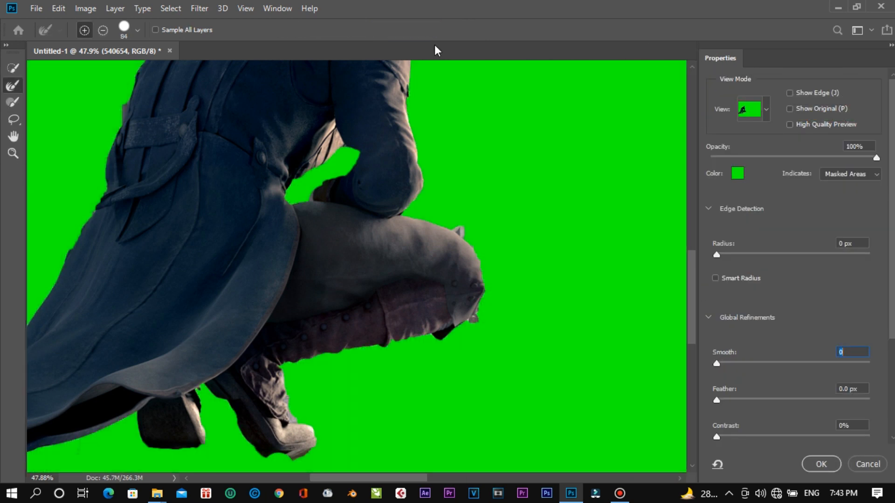
mouse_move(458, 230)
mouse_down()
mouse_move(467, 231)
mouse_move(459, 228)
mouse_up()
drag(466, 232, 460, 232)
click(473, 320)
click(824, 465)
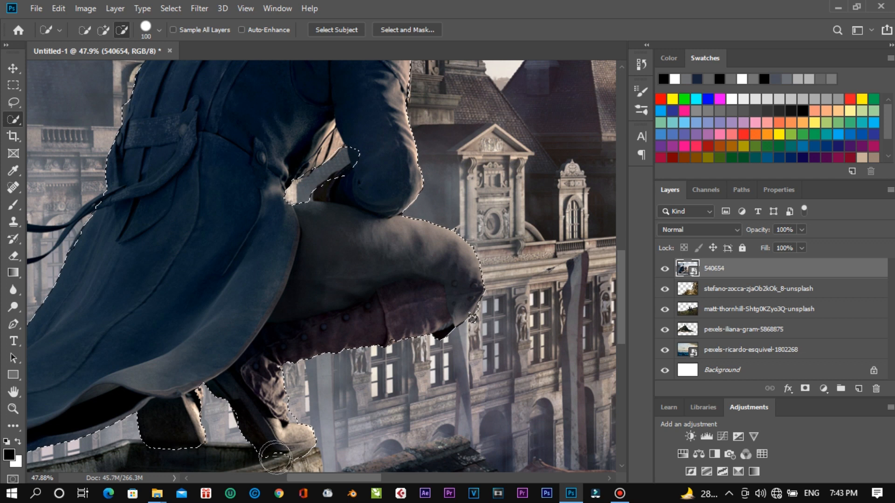
Step: Add the front boot's sole and toe back to the figure's selection along the stone ledge
click(103, 30)
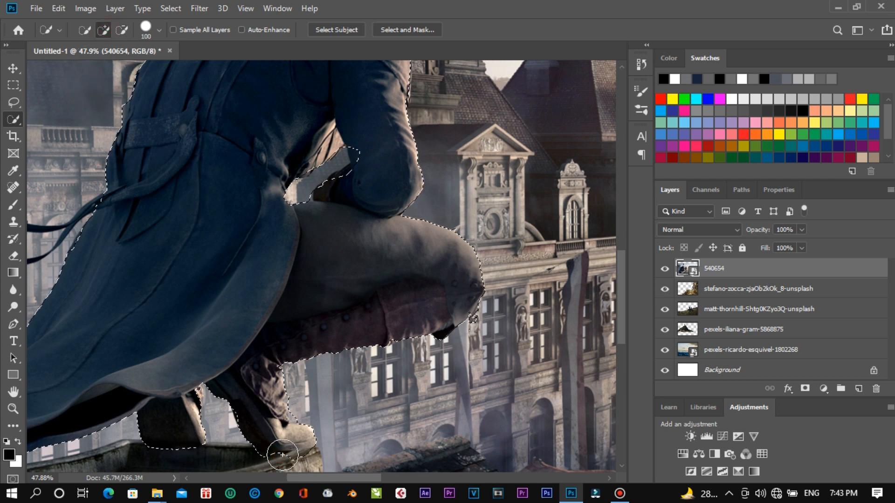
mouse_move(282, 438)
mouse_down()
mouse_move(290, 453)
mouse_move(259, 466)
mouse_move(314, 455)
mouse_up()
key(alt)
Step: Check the knee, boot, coat and hood edges of the cut-out in Select and Mask and accept the selection
click(381, 30)
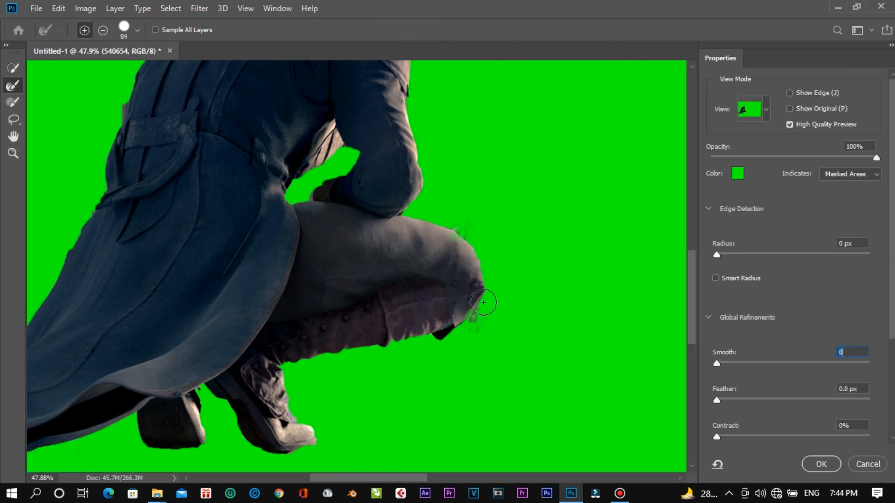
key(alt)
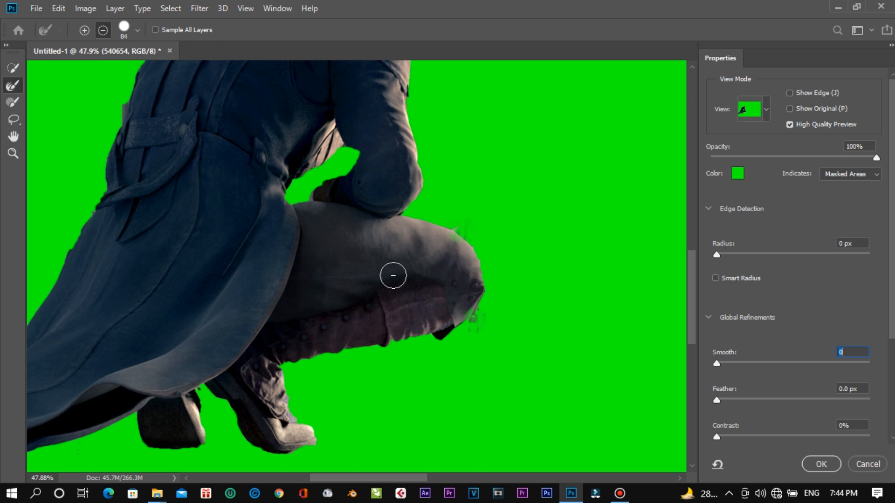
key(alt)
mouse_move(893, 212)
mouse_down()
mouse_move(893, 248)
mouse_move(893, 207)
mouse_up()
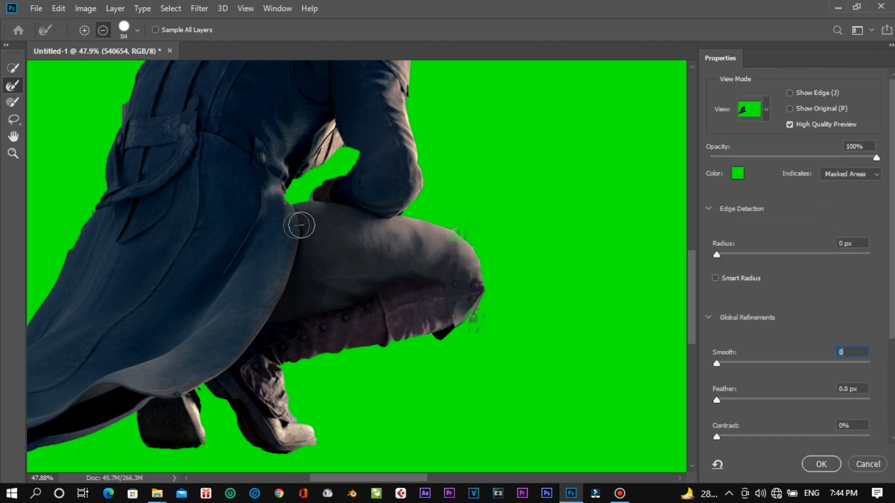
click(821, 464)
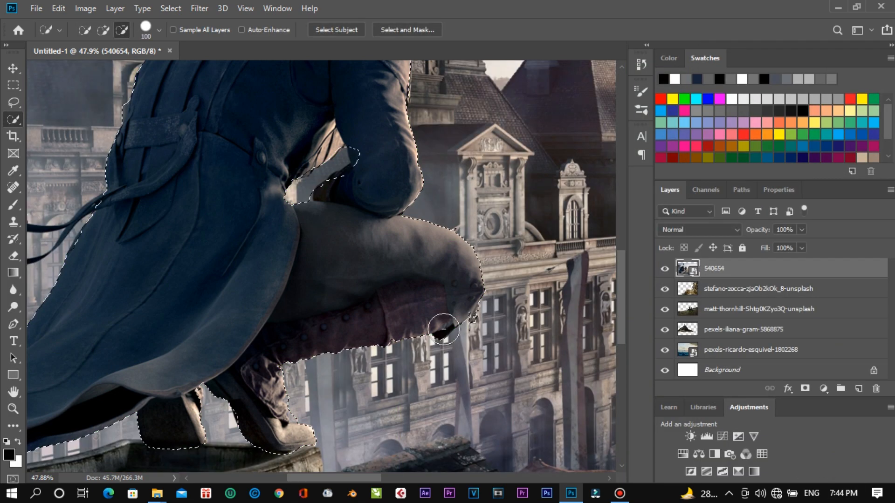
scroll(363, 230, down, 2)
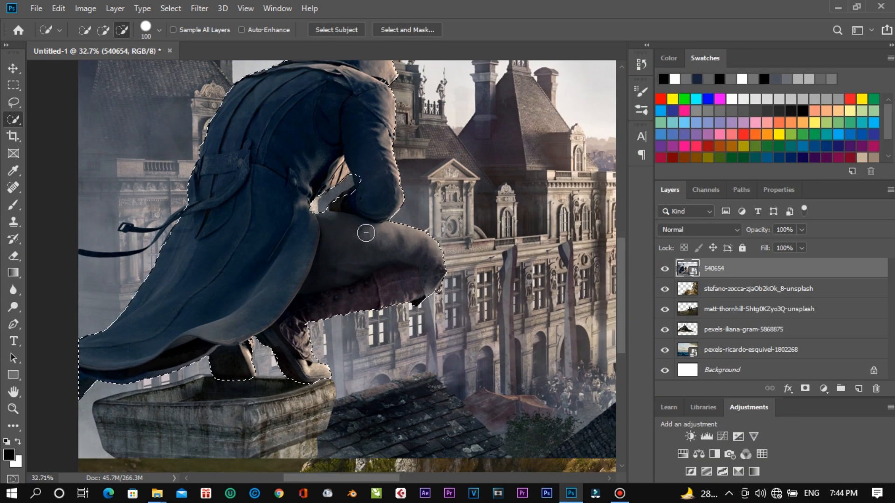
click(404, 30)
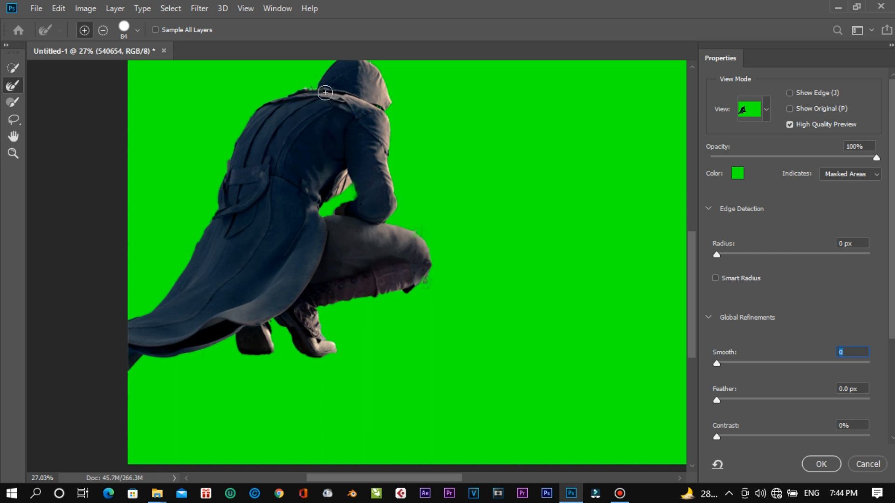
click(806, 466)
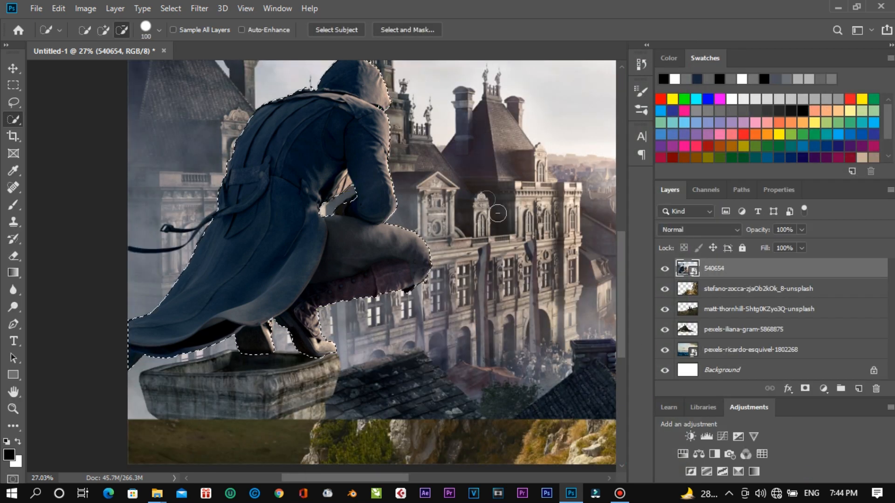
Step: Mask the 540654 layer with the figure's selection to hide its original city background
scroll(475, 251, down, 1)
scroll(475, 251, down, 2)
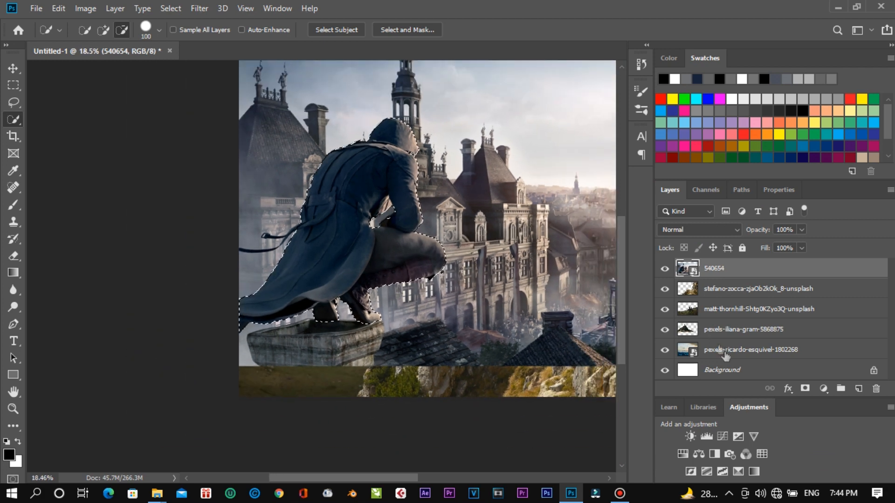
click(806, 389)
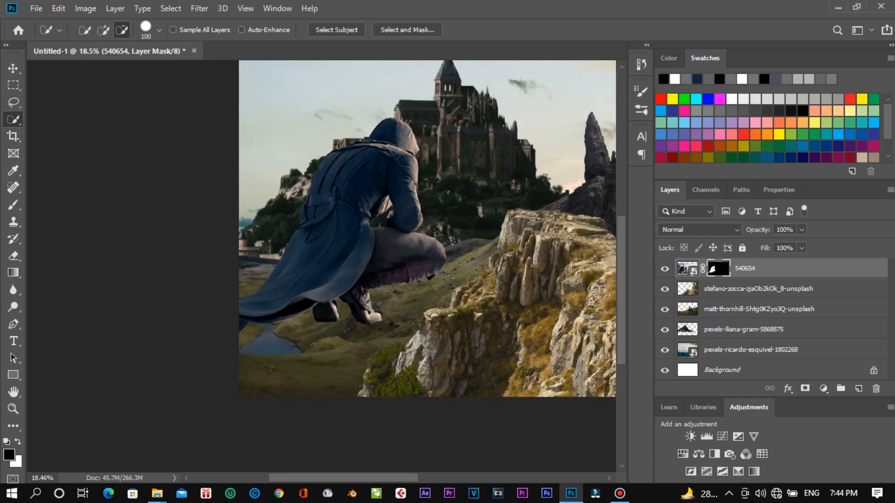
scroll(593, 289, down, 1)
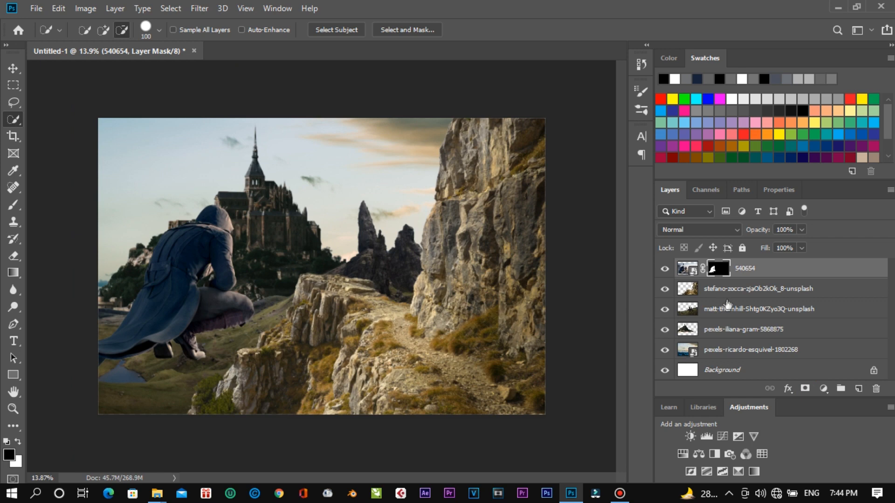
Step: Rasterize the 540654 layer and apply its layer mask
right_click(744, 270)
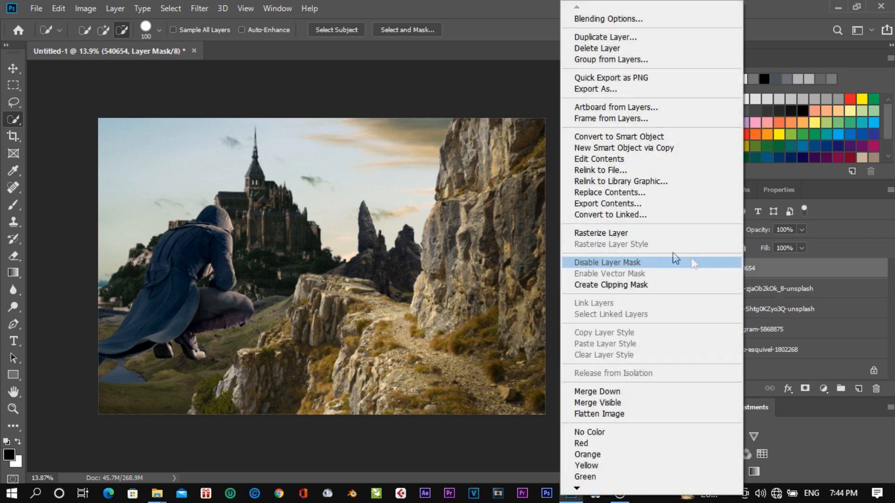
click(671, 230)
right_click(717, 273)
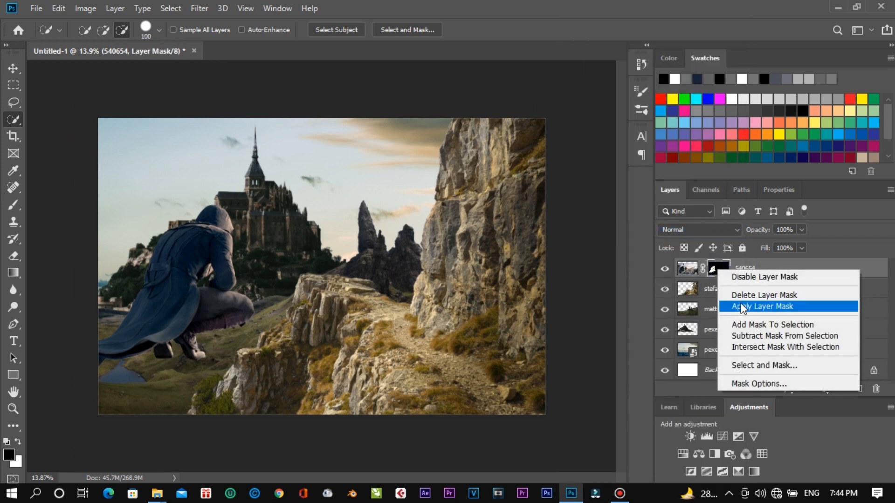
click(755, 306)
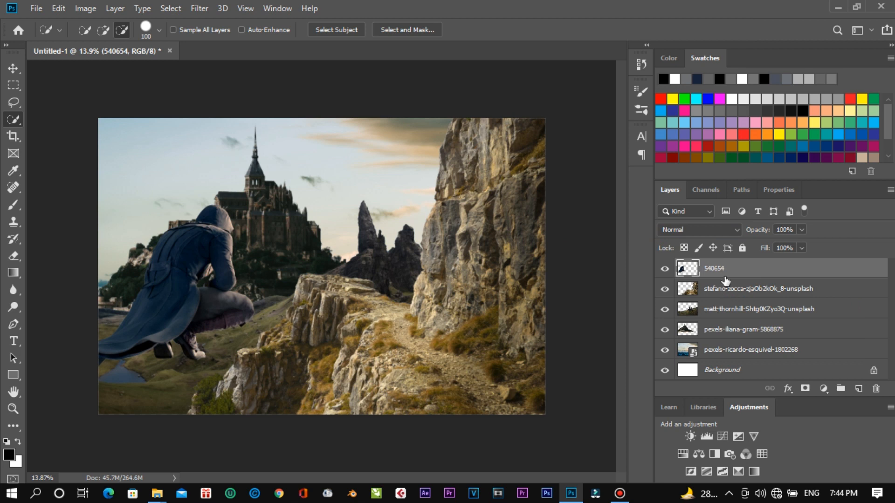
Step: Flip the hooded figure horizontally, move it above the cliff, and scale it down to about 38%
key(ctrl+t)
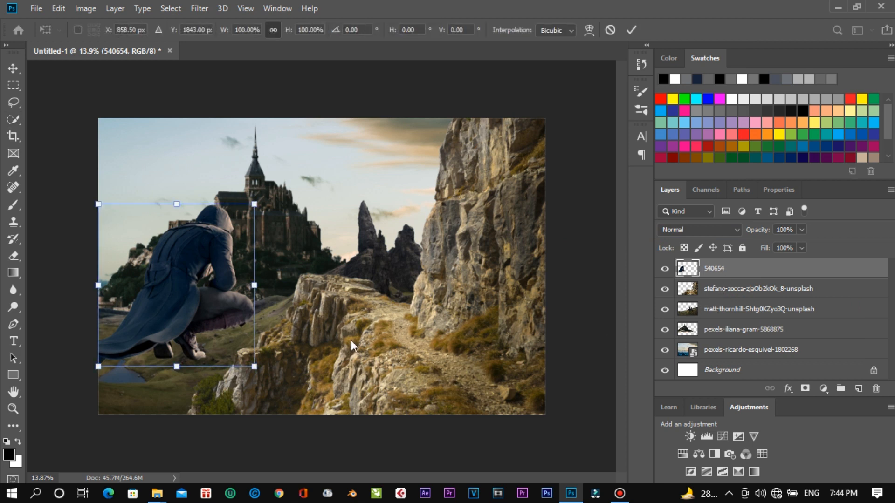
right_click(214, 324)
click(230, 301)
drag(197, 322, 369, 244)
drag(415, 309, 370, 257)
Step: Scale the figure down to about 23% and set its boots on the tip of the foreground cliff
scroll(372, 291, up, 3)
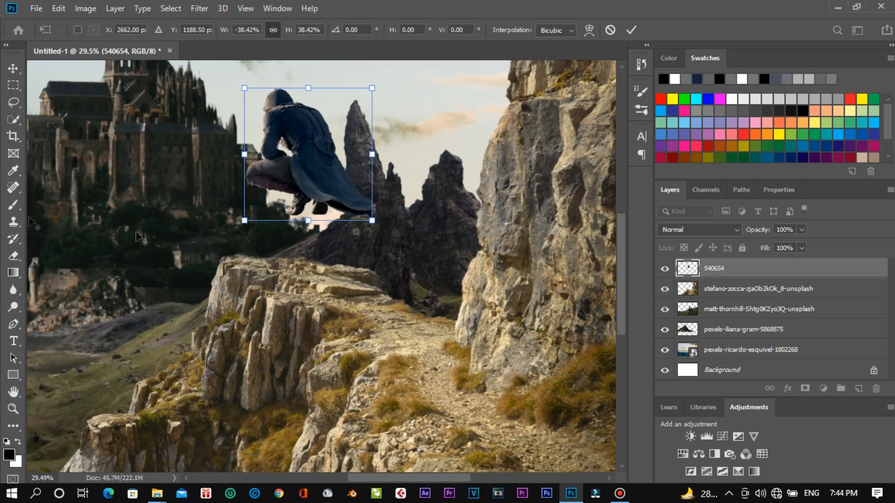
drag(375, 219, 287, 224)
drag(273, 229, 274, 229)
drag(297, 268, 302, 272)
drag(273, 238, 266, 231)
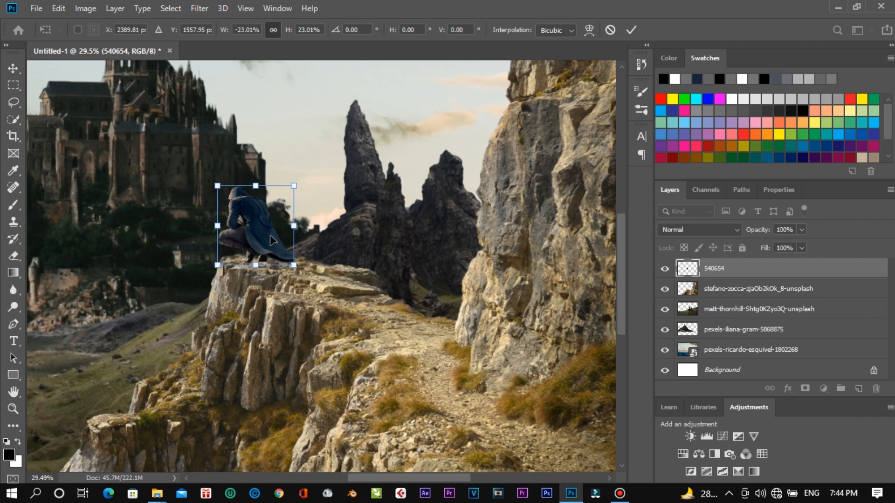
key(Return)
key(w)
Step: Paint a soft black shadow beneath the figure on a new layer with a size 67 brush, and set the layer opacity to 80%
scroll(308, 292, up, 3)
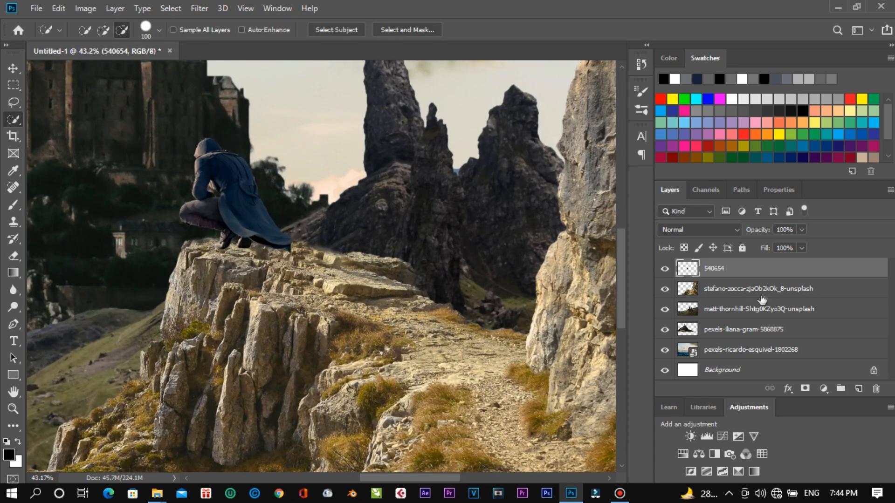
click(858, 389)
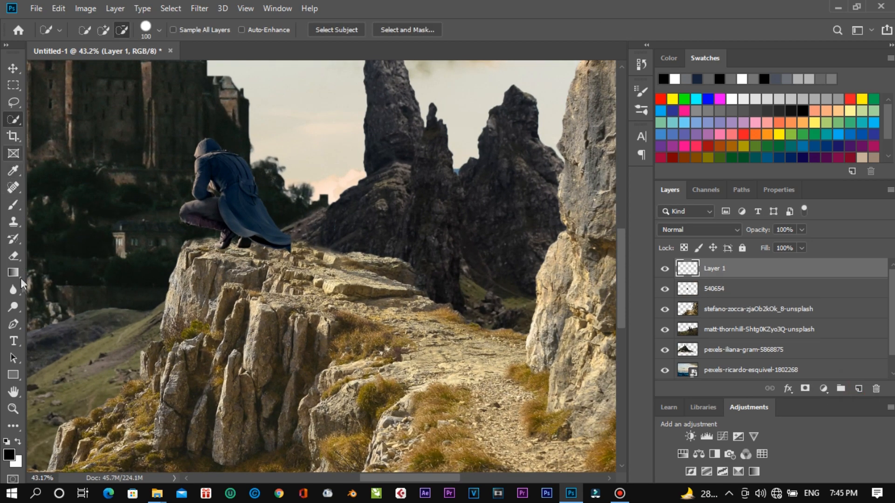
click(13, 204)
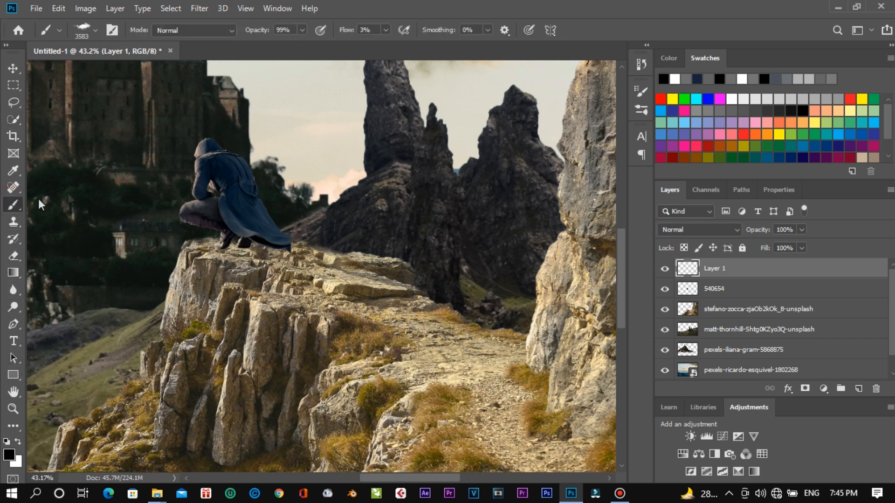
click(95, 31)
click(69, 129)
click(228, 254)
mouse_move(240, 254)
mouse_down()
mouse_move(276, 260)
mouse_move(230, 248)
mouse_move(234, 261)
mouse_move(227, 245)
mouse_move(261, 256)
mouse_move(246, 244)
mouse_move(233, 263)
mouse_up()
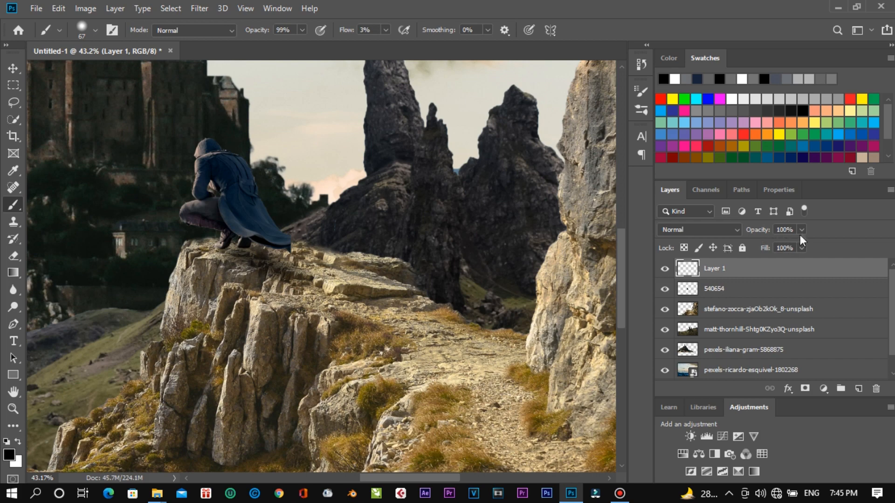
drag(764, 234, 750, 234)
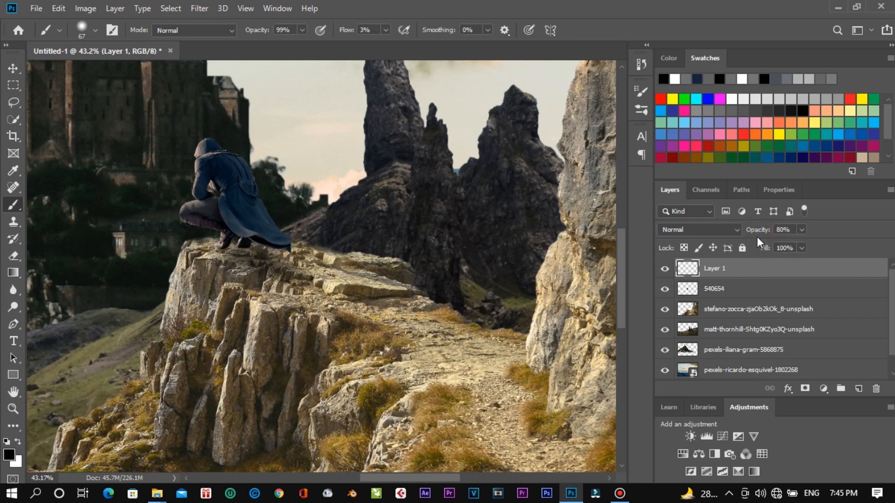
Step: Add a Color Lookup adjustment layer above the composite using the NightFromDay.CUBE 3DLUT file
scroll(325, 302, down, 5)
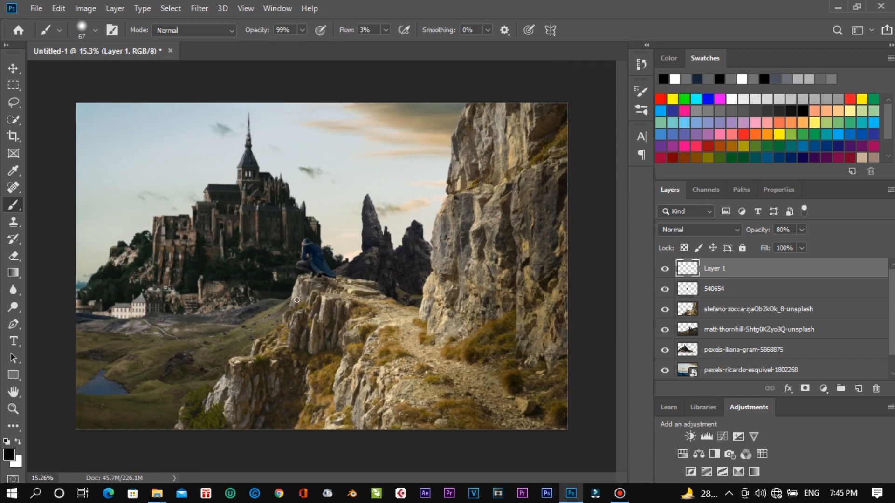
scroll(744, 311, down, 1)
scroll(722, 315, up, 1)
click(823, 388)
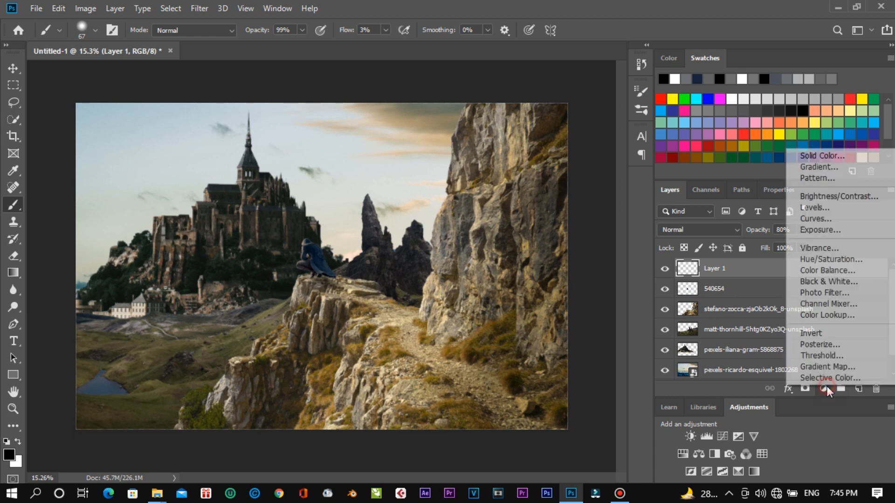
click(826, 320)
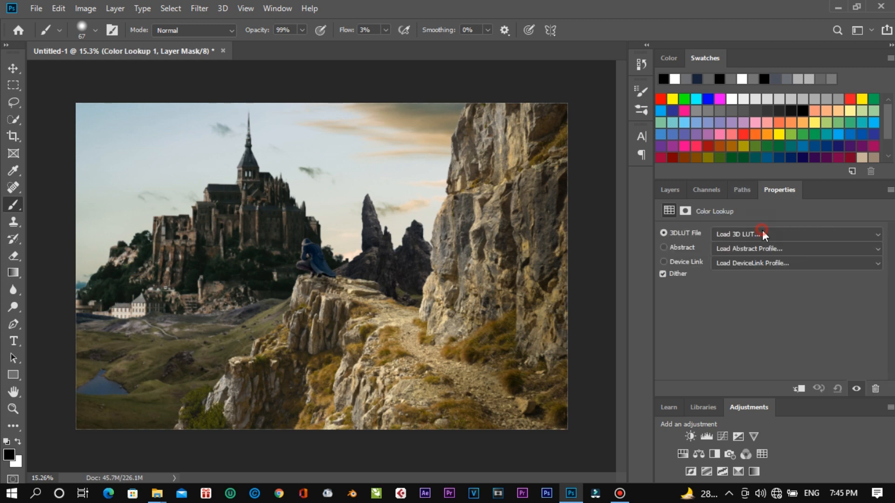
click(763, 233)
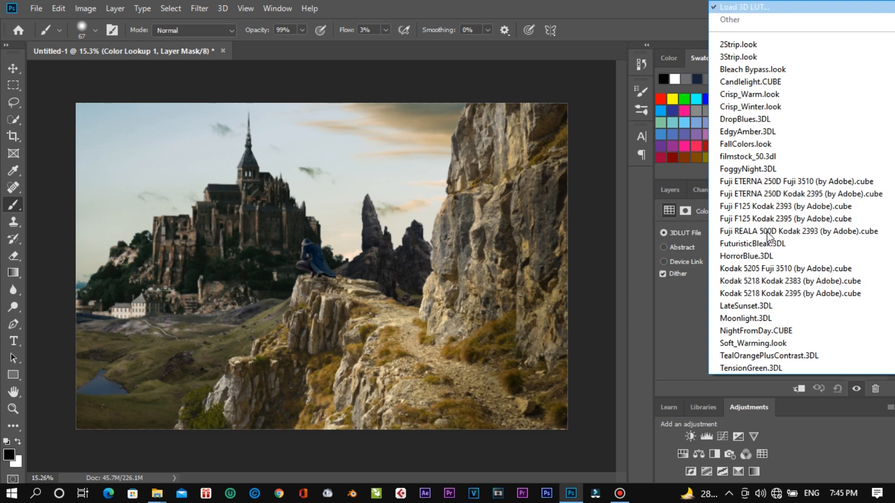
click(748, 331)
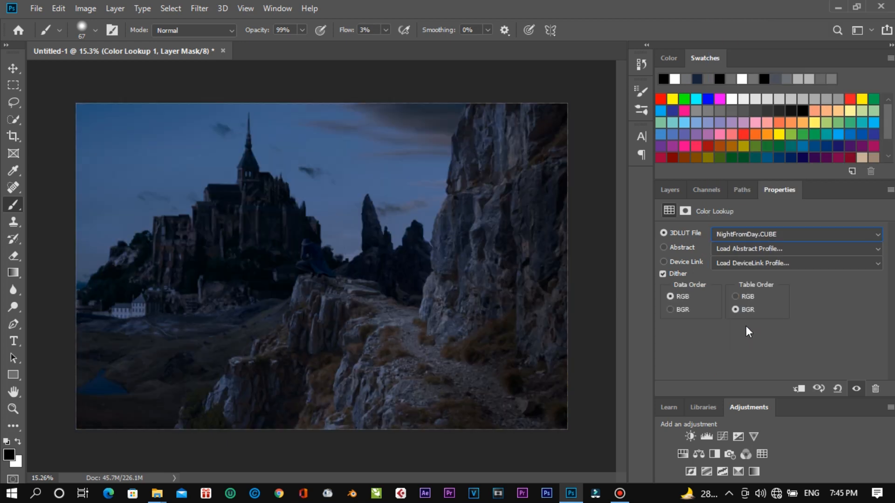
Step: Compare the FoggyNight.3DL lookup with NightFromDay.CUBE on the composite and return to NightFromDay.CUBE
click(735, 234)
click(737, 167)
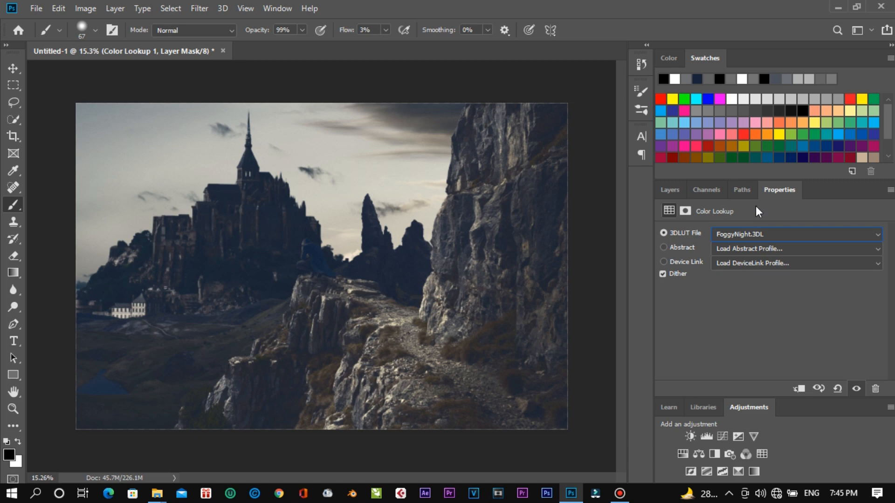
click(750, 234)
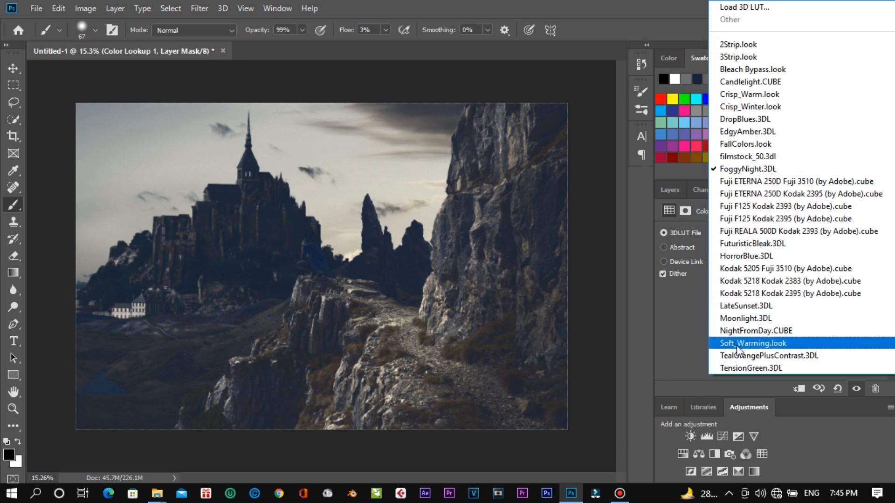
click(739, 326)
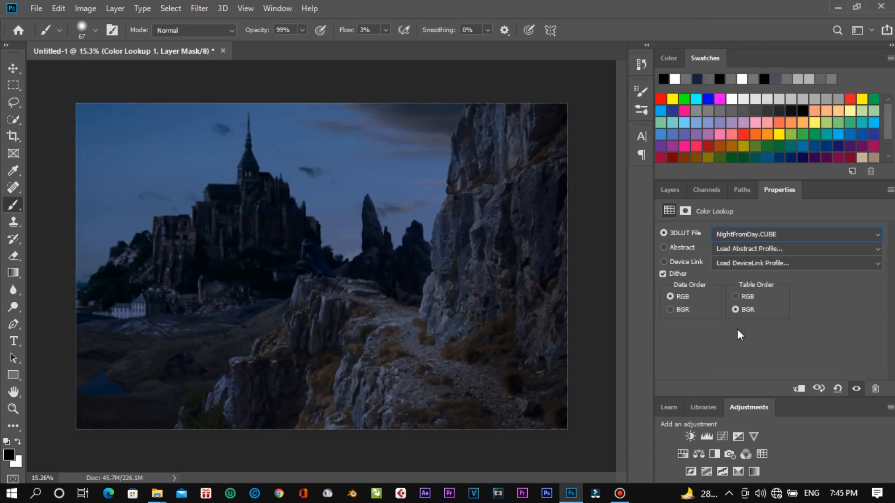
click(720, 235)
click(744, 179)
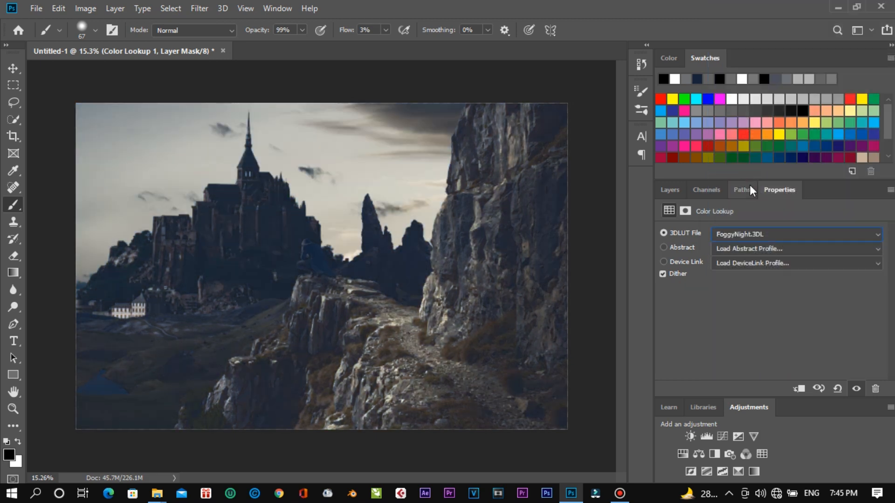
click(755, 236)
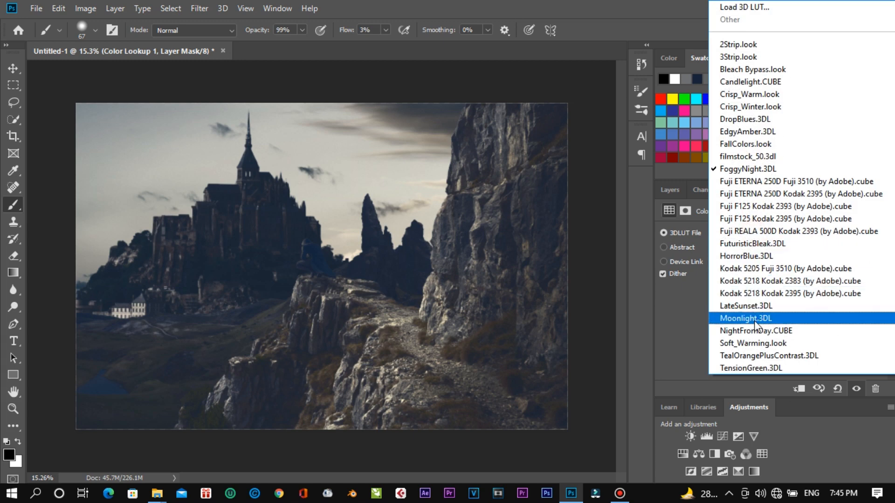
click(750, 331)
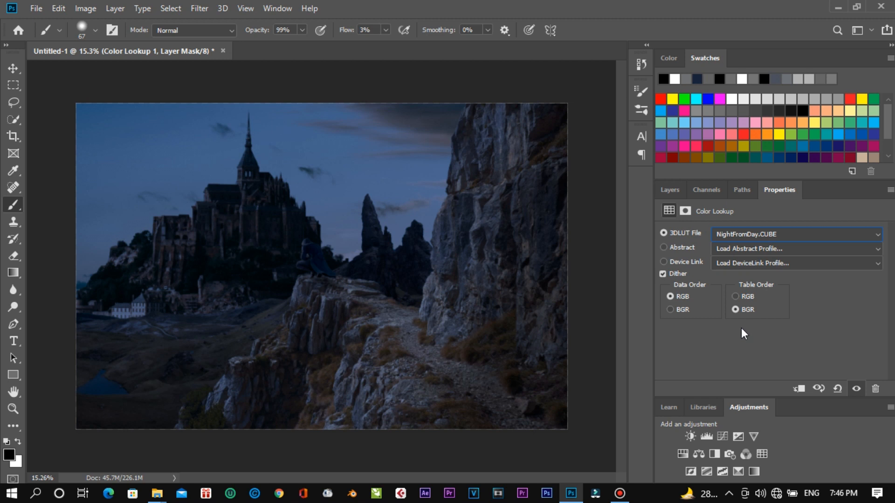
Step: Erase along the upper edge of the matt-thornhill hillside layer with a size 58 eraser to blend it into the castle island's base
click(681, 189)
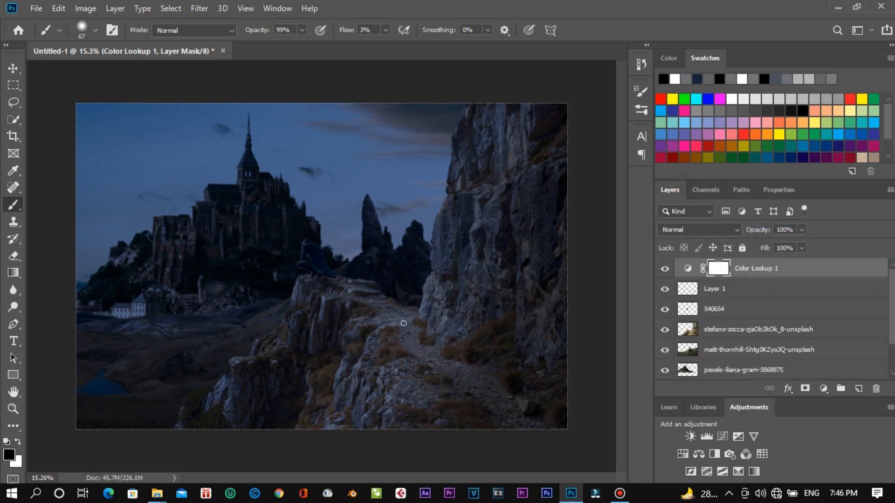
scroll(401, 322, up, 3)
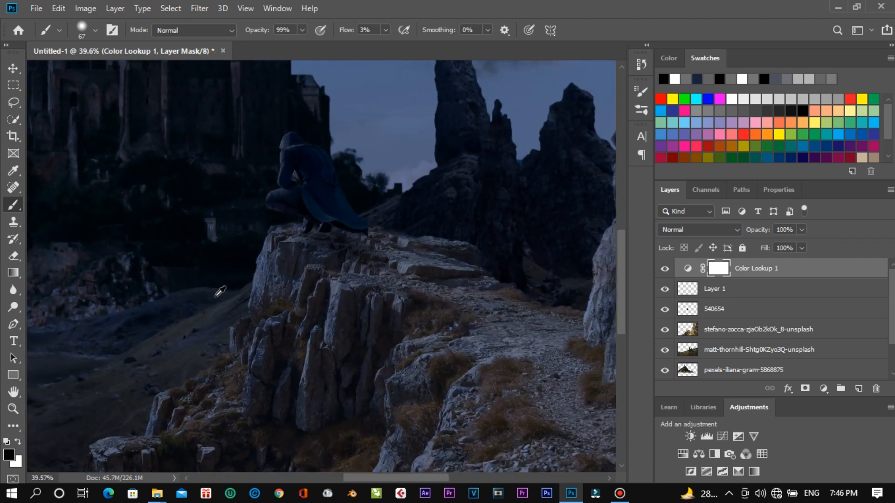
scroll(102, 334, down, 3)
scroll(102, 334, down, 3)
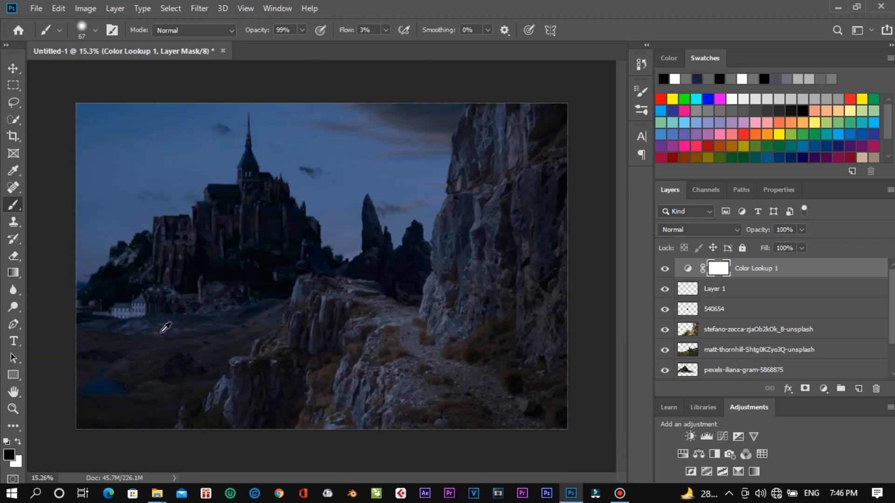
click(713, 331)
click(713, 350)
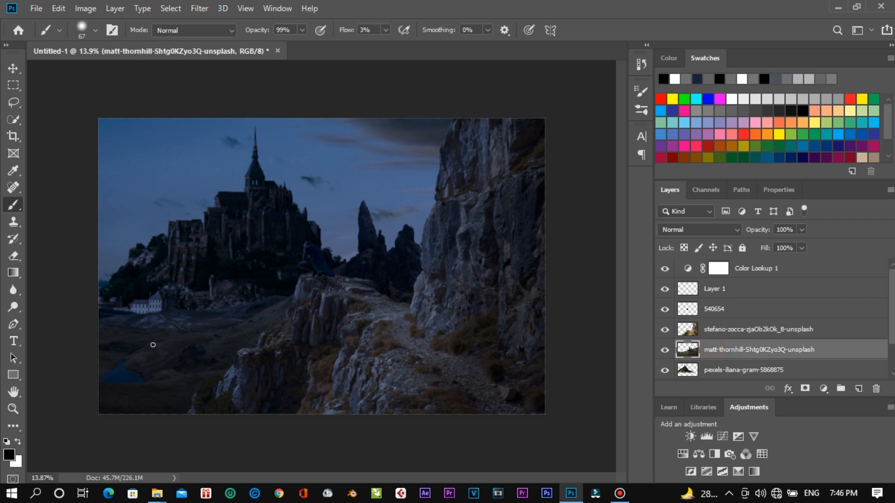
scroll(140, 329, up, 3)
click(14, 258)
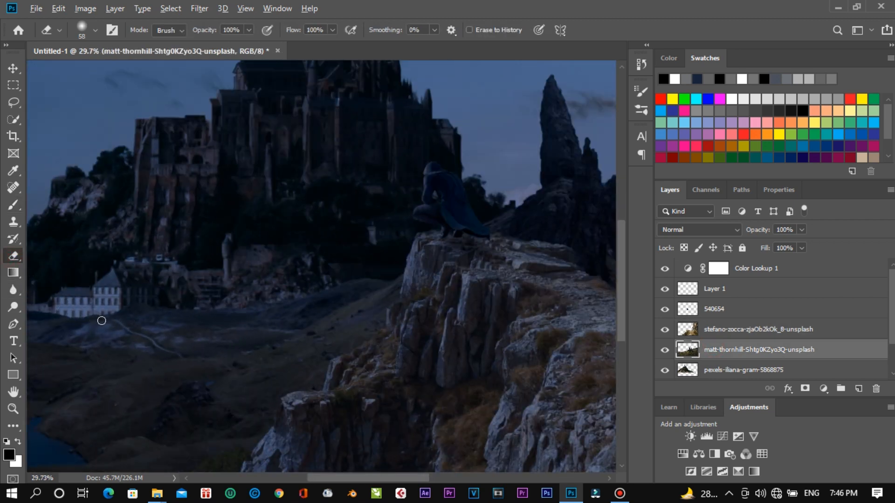
scroll(99, 309, up, 2)
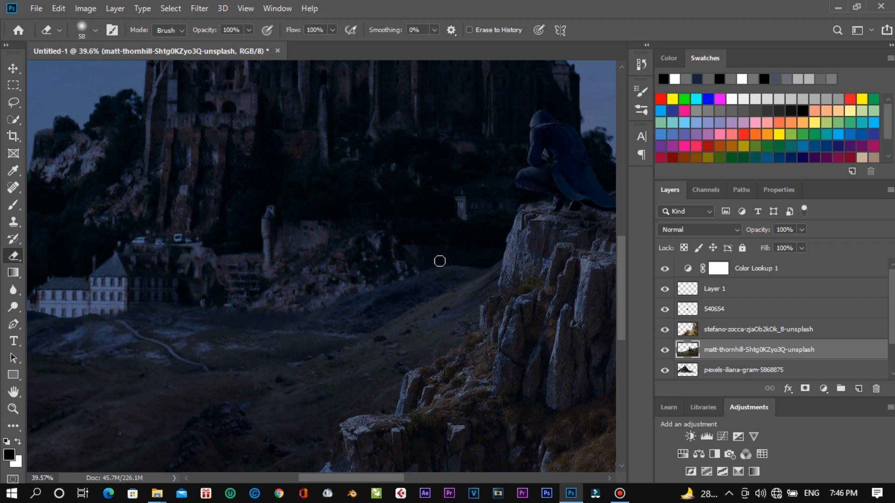
scroll(236, 300, down, 4)
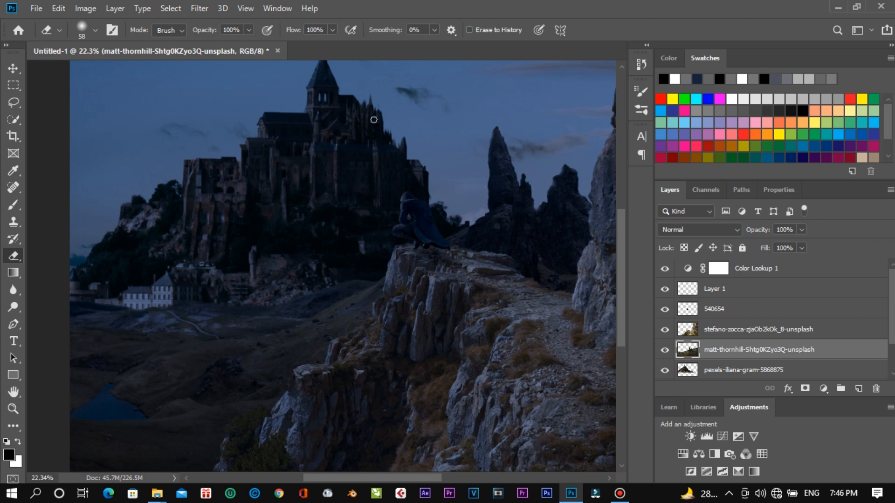
Step: Examine the castle outline and the blend between the castle island and hillside, close up and in the full composite
scroll(412, 130, up, 5)
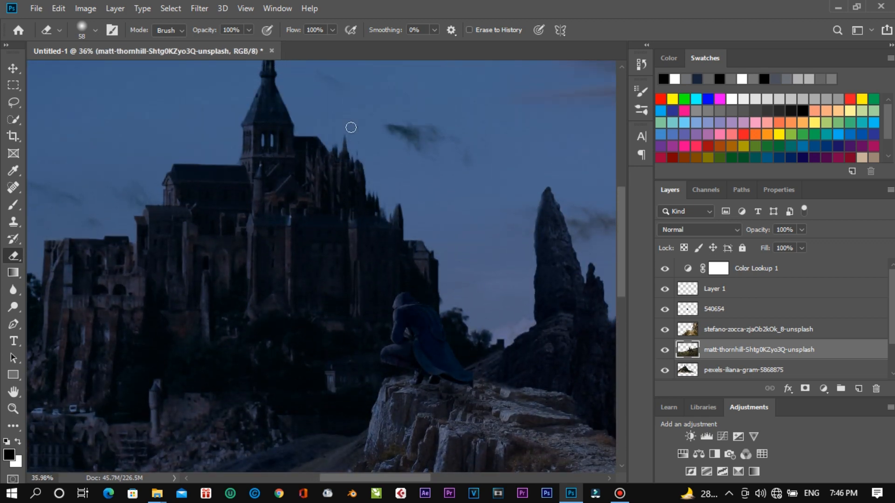
scroll(314, 178, down, 8)
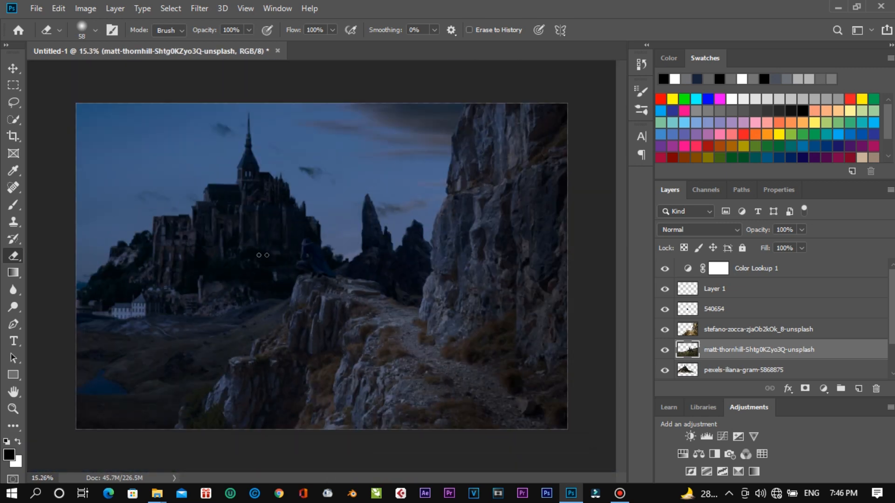
click(718, 330)
click(711, 309)
click(713, 367)
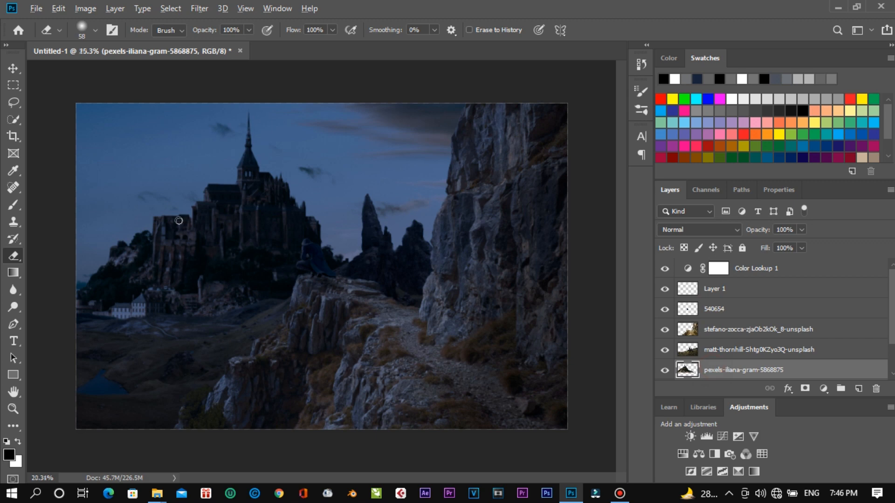
scroll(179, 221, up, 4)
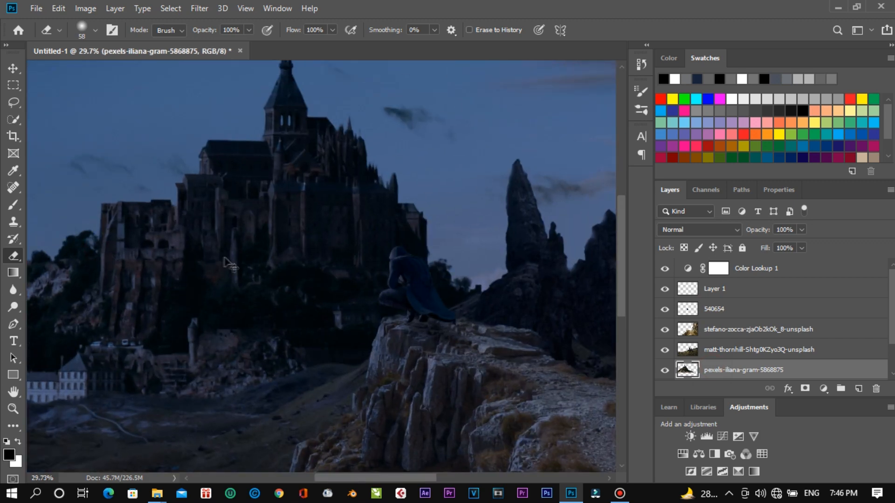
scroll(270, 256, down, 5)
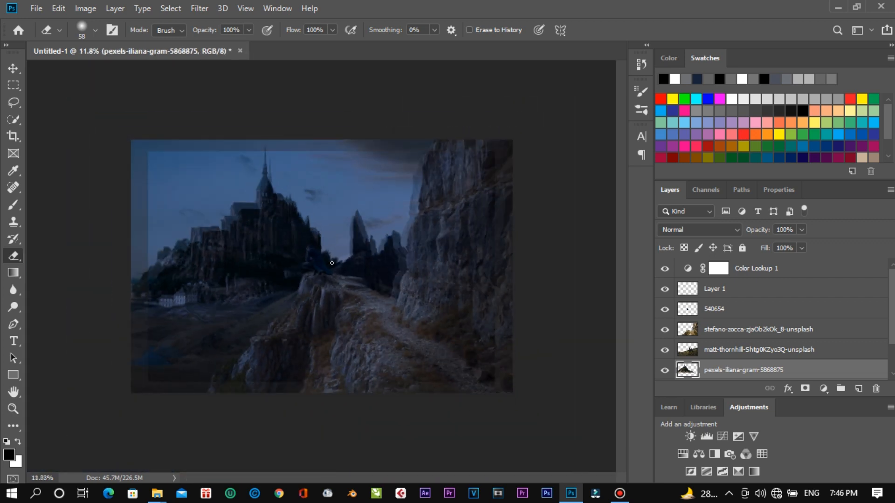
scroll(334, 261, up, 3)
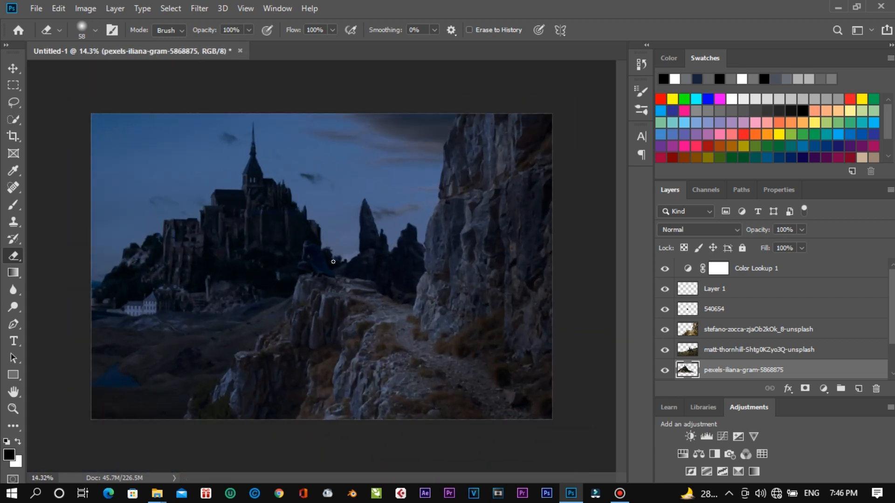
scroll(333, 261, up, 1)
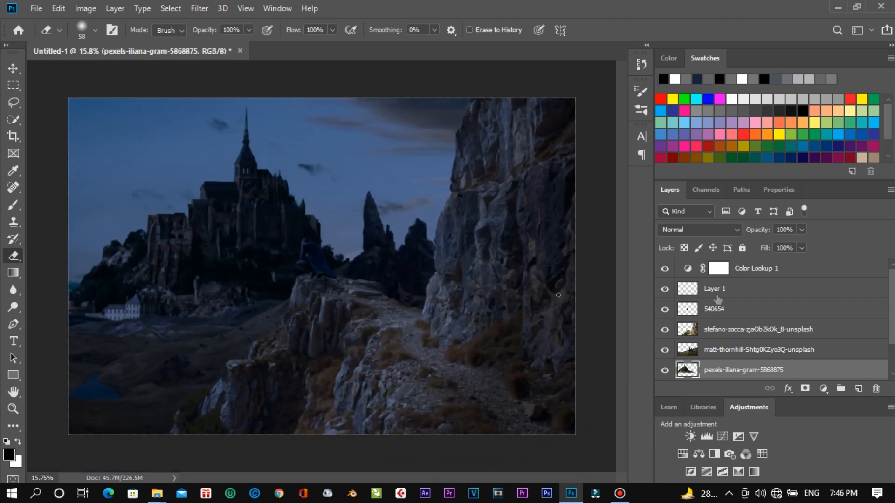
scroll(704, 340, down, 2)
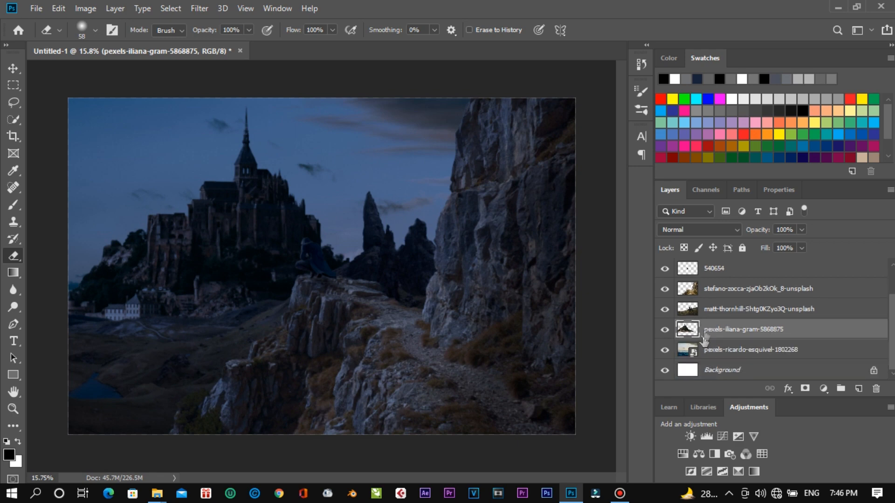
Step: Darken the stefano-zocca cliff path layer with Levels, using midtone input 0.88 and white output level 211
click(713, 291)
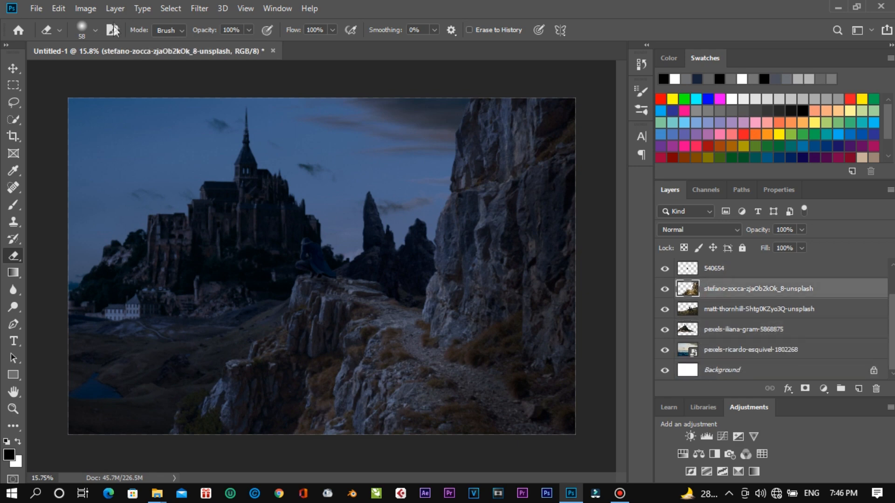
click(86, 9)
mouse_move(120, 44)
click(279, 55)
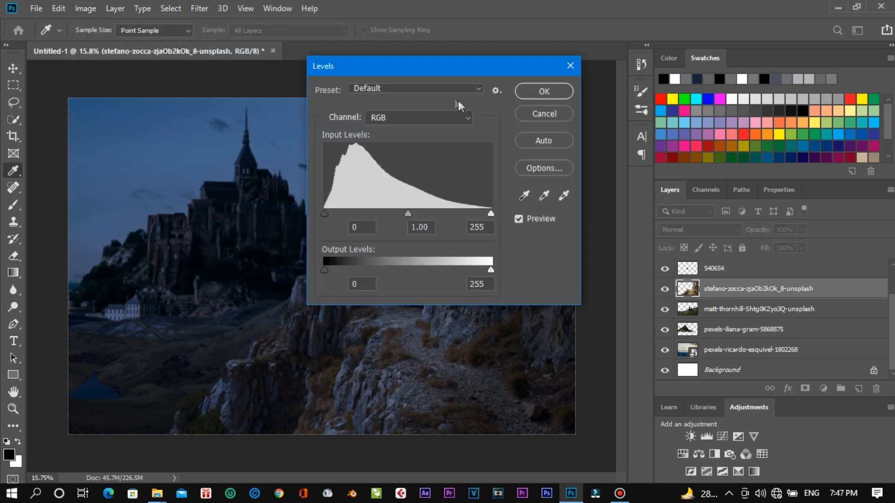
mouse_move(407, 214)
mouse_down()
mouse_move(396, 217)
mouse_move(413, 218)
mouse_up()
mouse_move(324, 214)
mouse_down()
mouse_move(338, 219)
mouse_move(318, 216)
mouse_up()
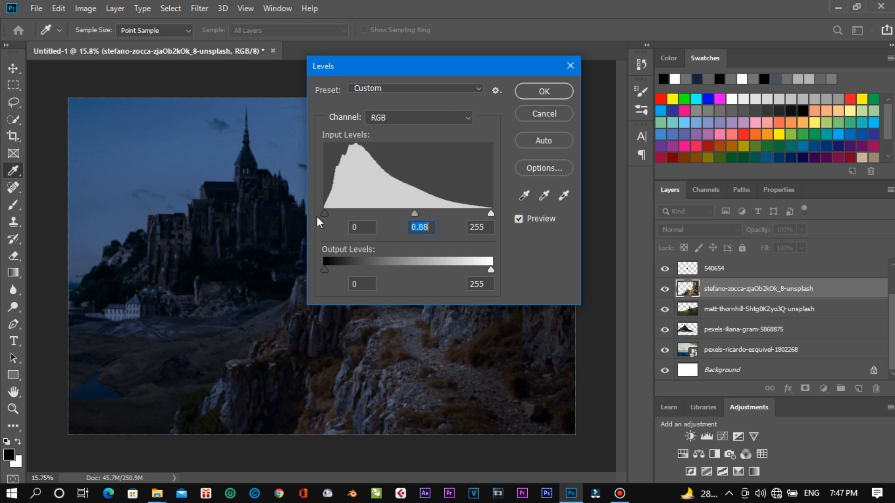
click(469, 224)
click(462, 269)
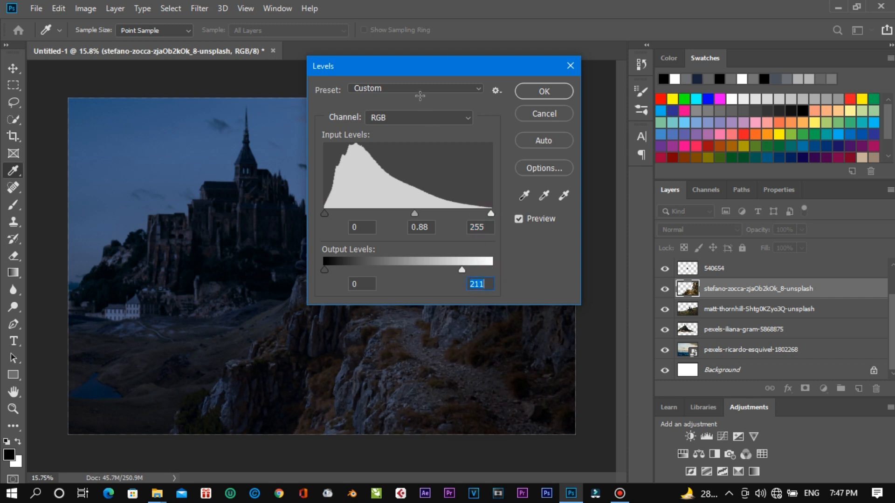
drag(425, 74, 647, 76)
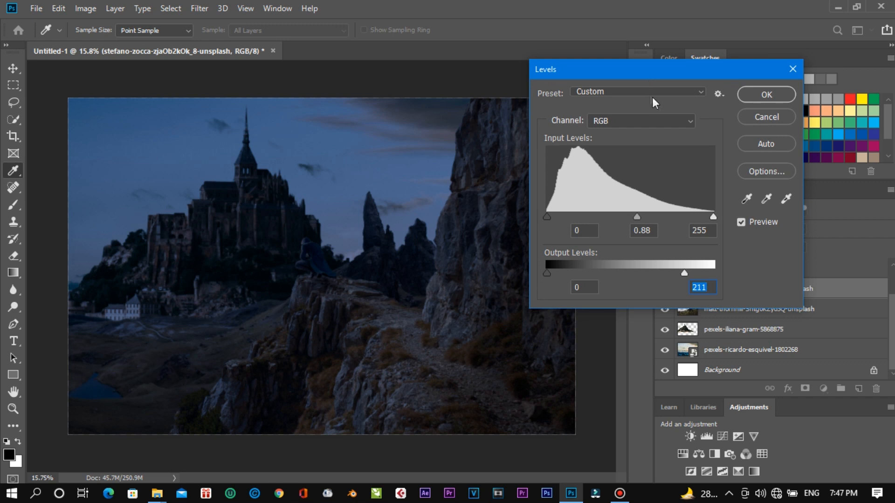
click(767, 94)
key(e)
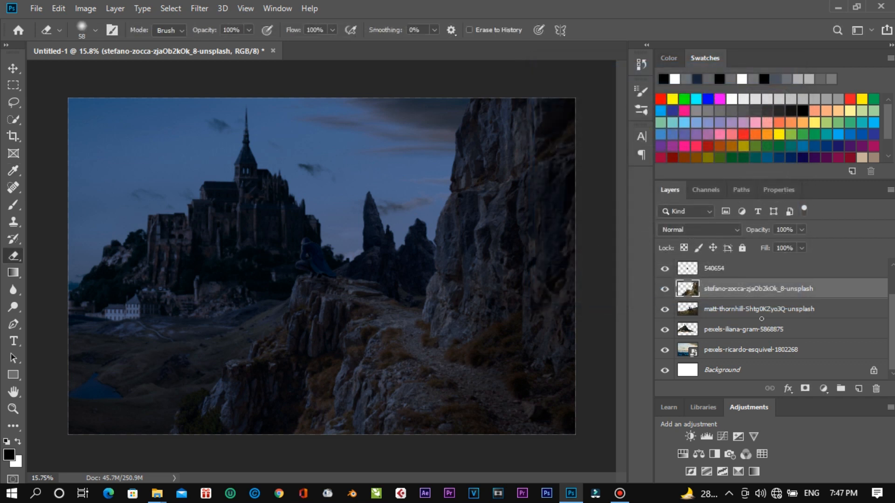
Step: Change the Color Lookup 1 layer's 3DLUT file to FoggyNight.3DL
scroll(761, 319, up, 2)
click(708, 269)
click(728, 231)
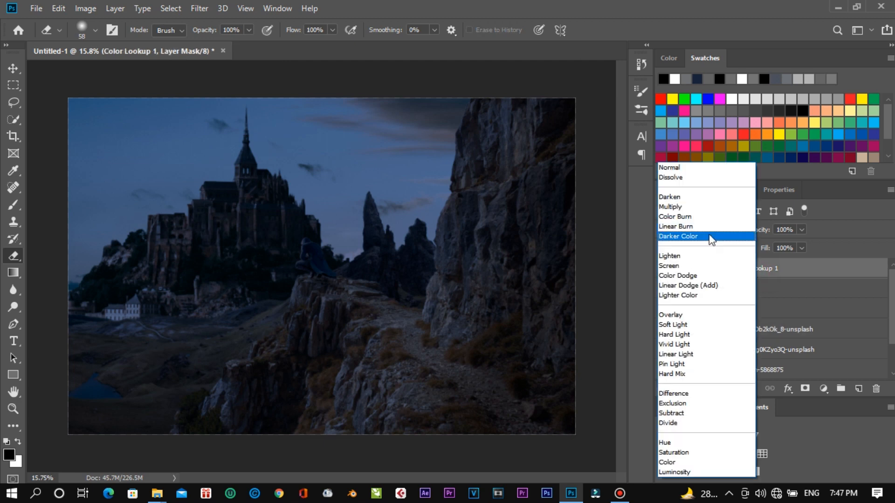
click(755, 277)
double_click(749, 274)
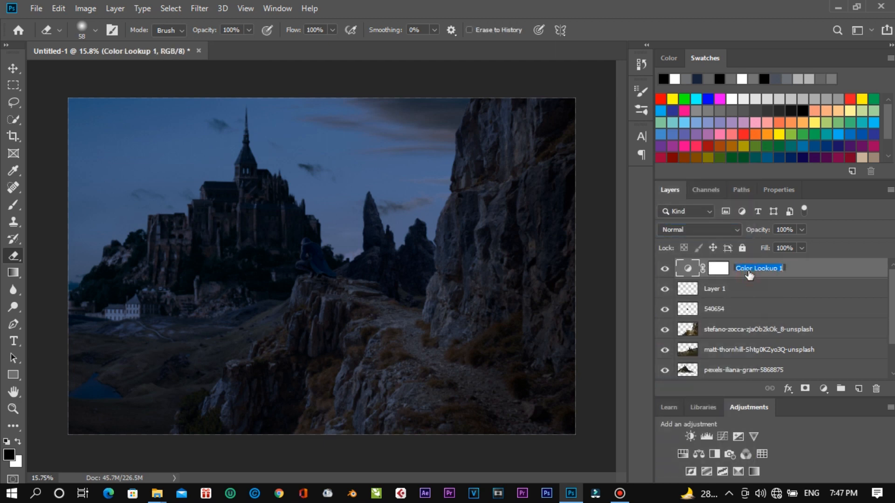
click(792, 194)
click(765, 237)
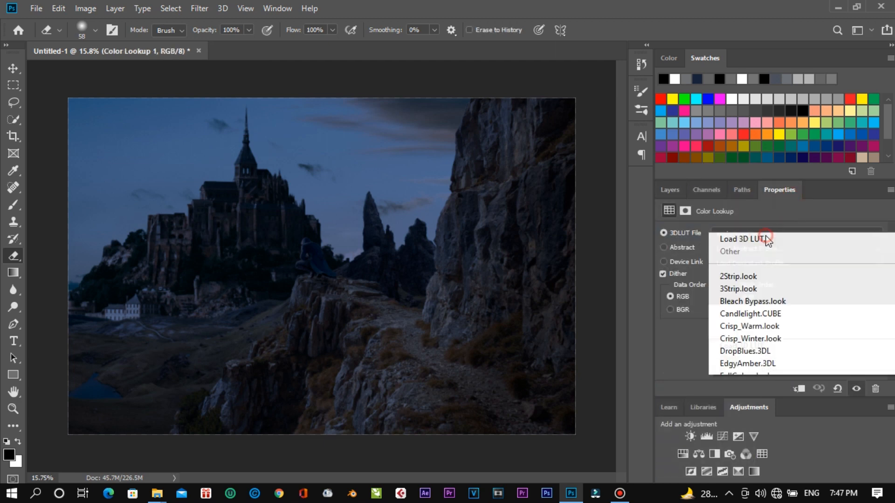
click(742, 172)
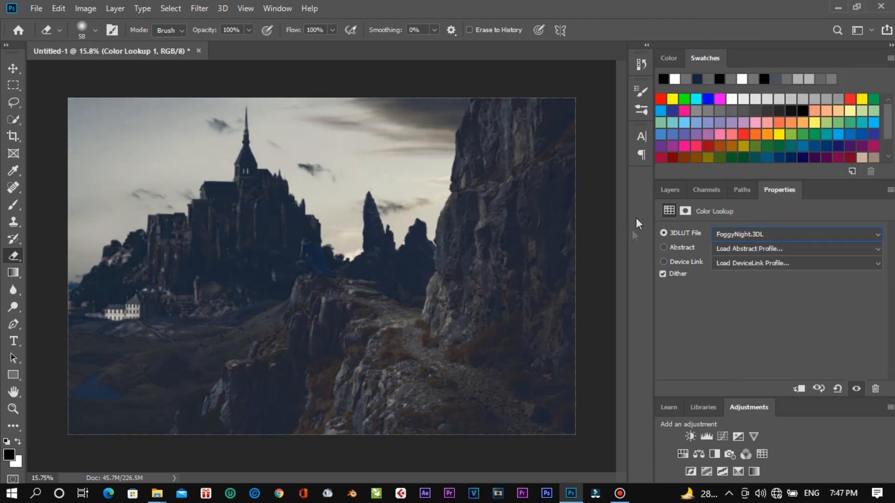
Step: Reduce the opacity of the Color Lookup 1 layer to soften the foggy night grade
click(667, 190)
drag(760, 232, 746, 231)
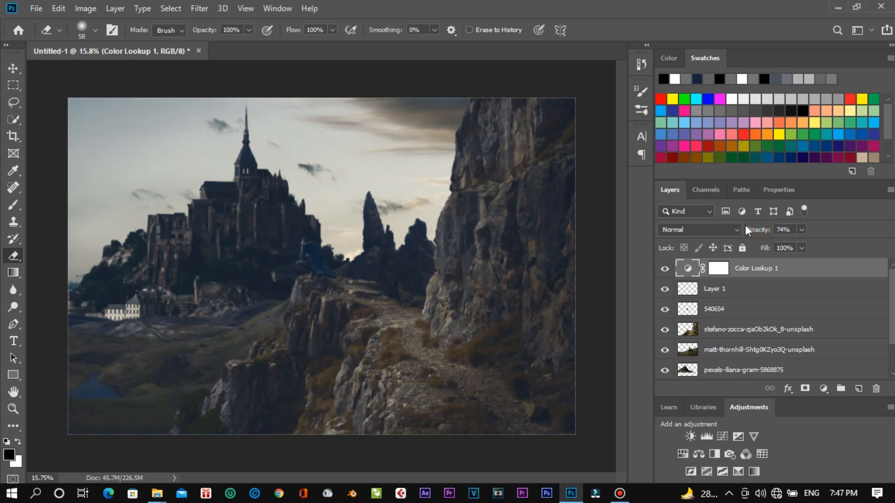
drag(752, 232, 764, 234)
Step: Add a second Color Lookup adjustment layer with the FoggyNight.3DL file and set its opacity to 29%
click(824, 389)
click(824, 320)
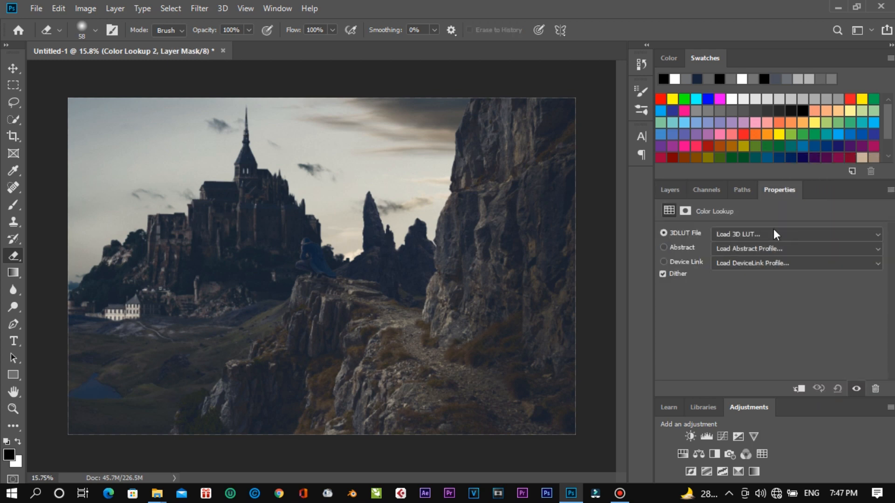
click(773, 233)
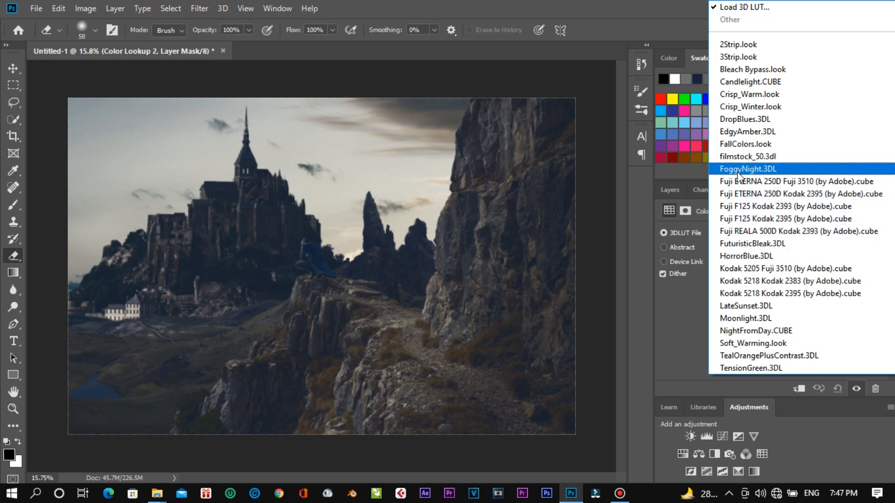
click(740, 170)
click(669, 190)
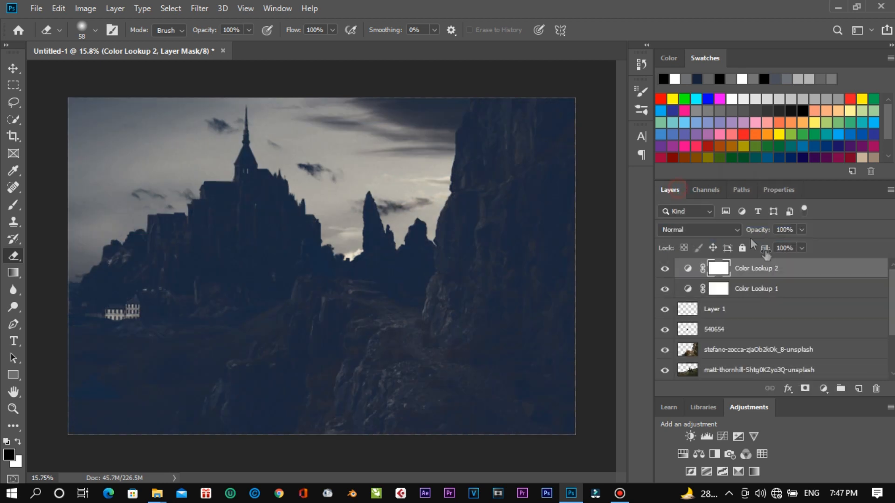
mouse_move(760, 236)
mouse_down()
mouse_move(722, 236)
mouse_move(755, 233)
mouse_up()
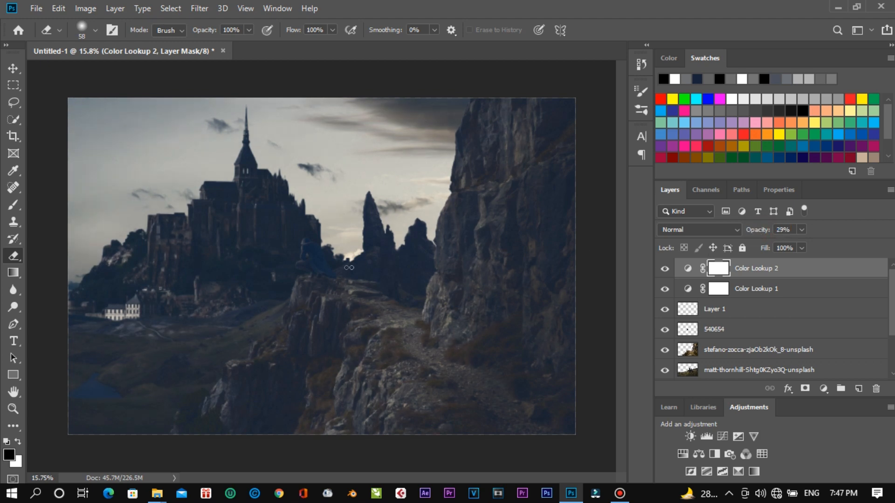
scroll(355, 267, up, 5)
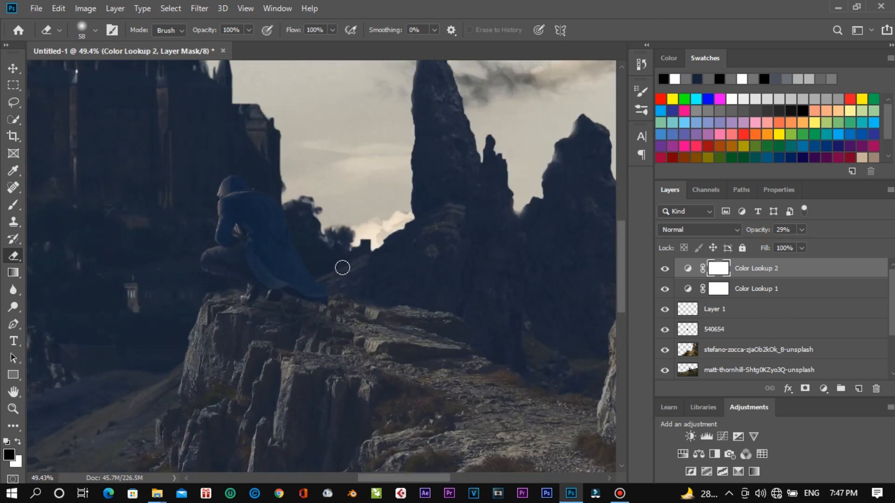
scroll(342, 267, down, 6)
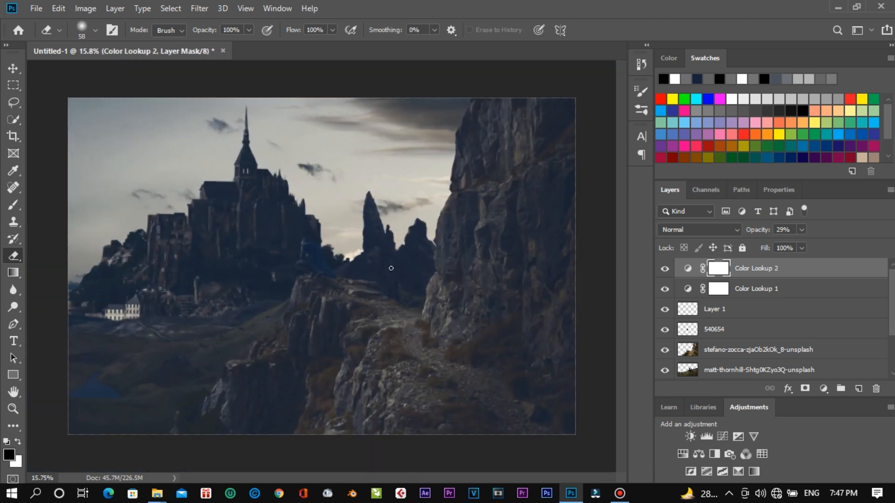
click(759, 270)
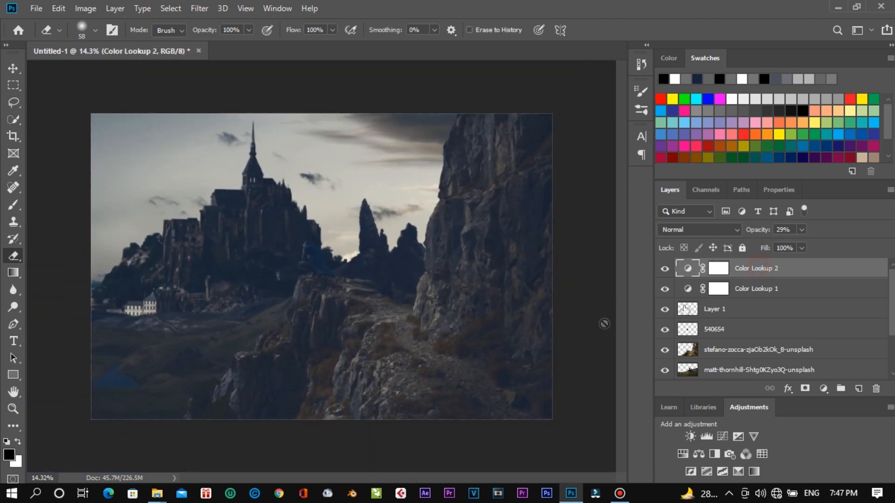
scroll(295, 296, up, 4)
scroll(294, 297, up, 1)
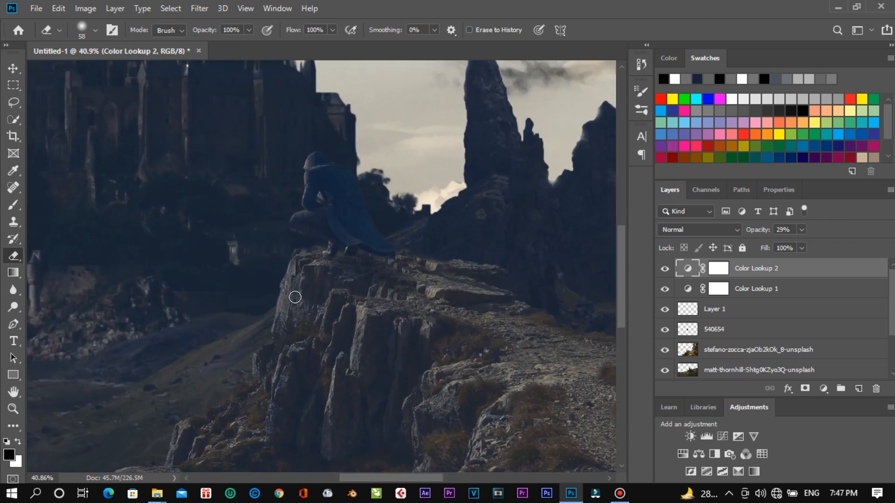
scroll(295, 297, down, 5)
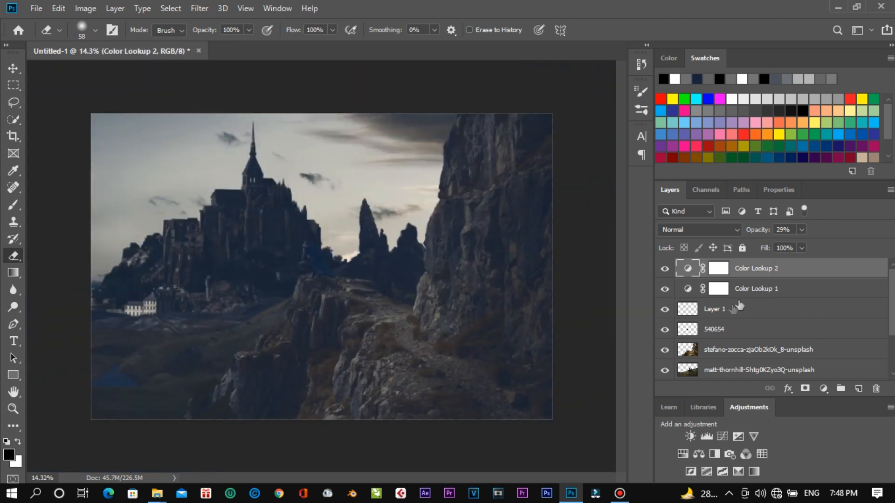
Step: Add an empty layer above Layer 1 and choose the 3583 px cloud-shaped preset for the Brush tool
click(736, 309)
click(858, 389)
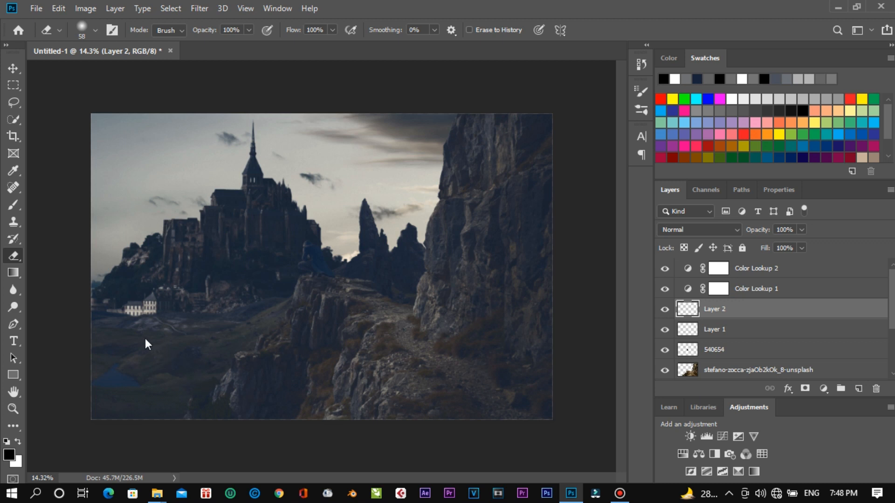
scroll(145, 344, down, 1)
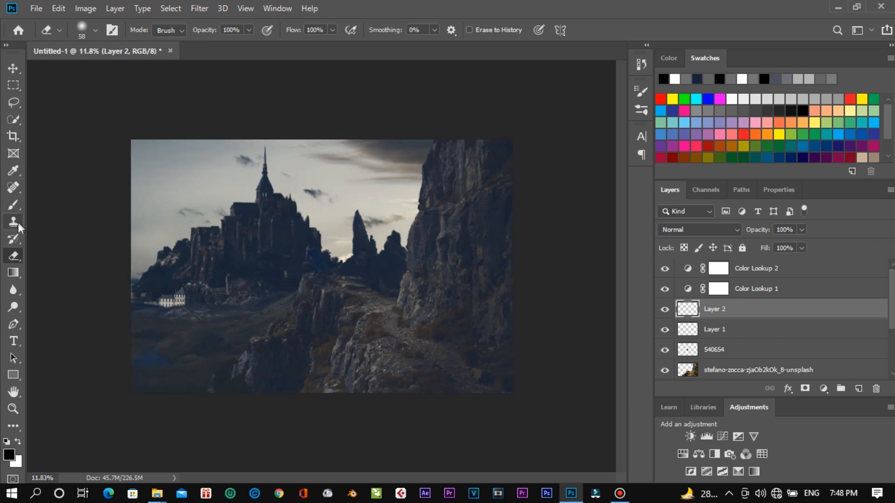
click(15, 205)
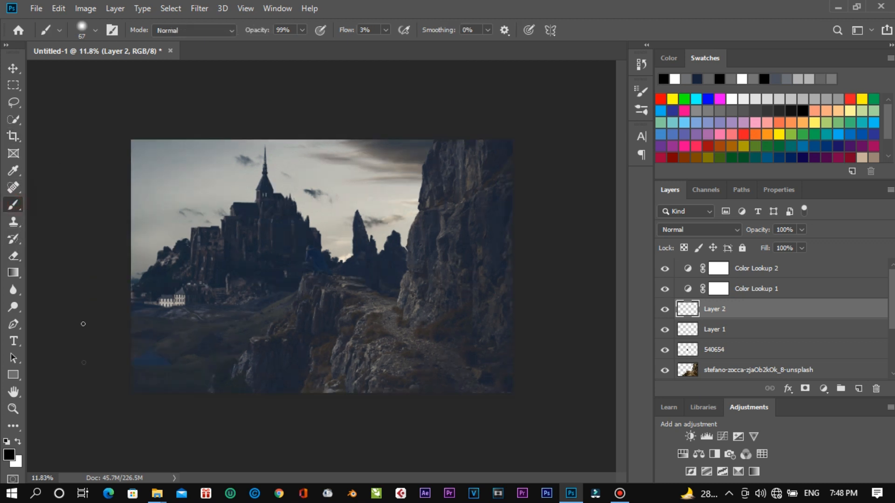
click(93, 31)
click(91, 129)
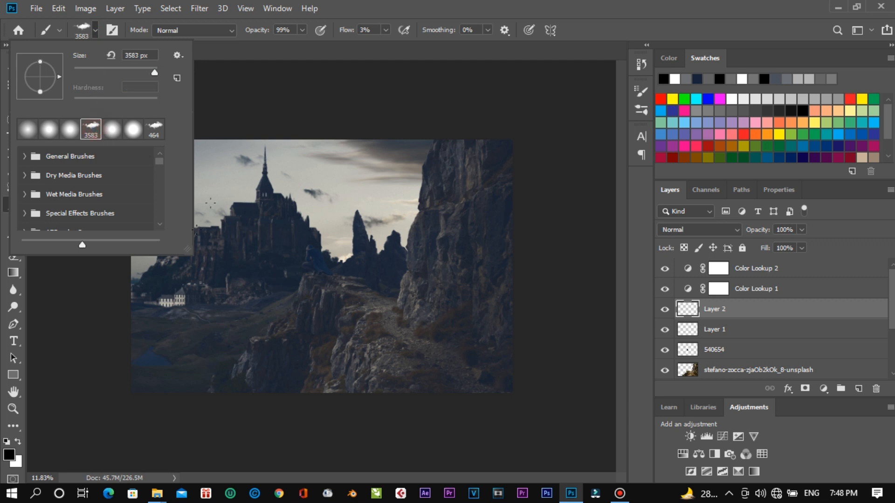
Step: Set the foreground colour to a medium grey for painting fog
click(9, 454)
click(307, 230)
drag(284, 202, 275, 179)
click(576, 89)
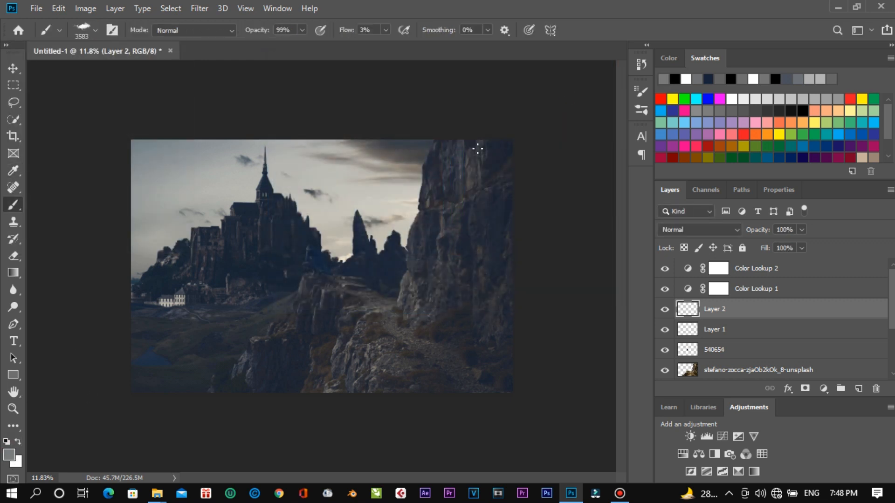
Step: Paint soft grey fog over the castle, its base and the adjoining sky on the castle island layer
scroll(701, 366, down, 3)
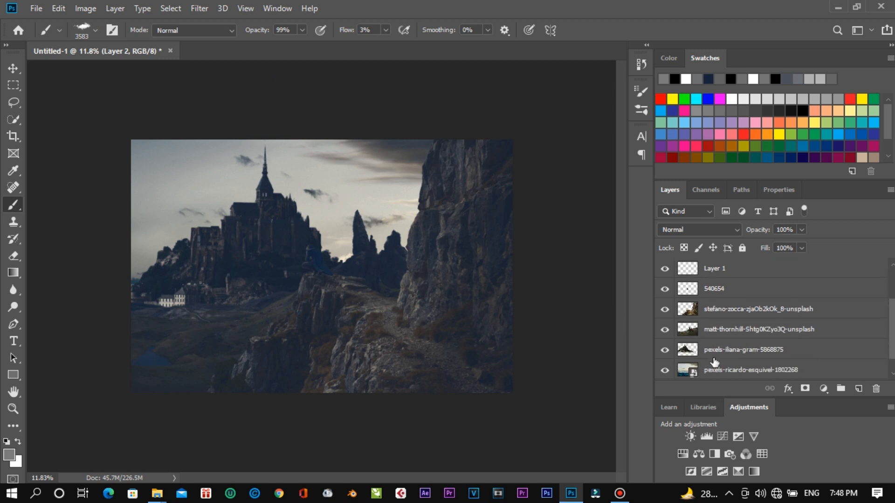
click(723, 351)
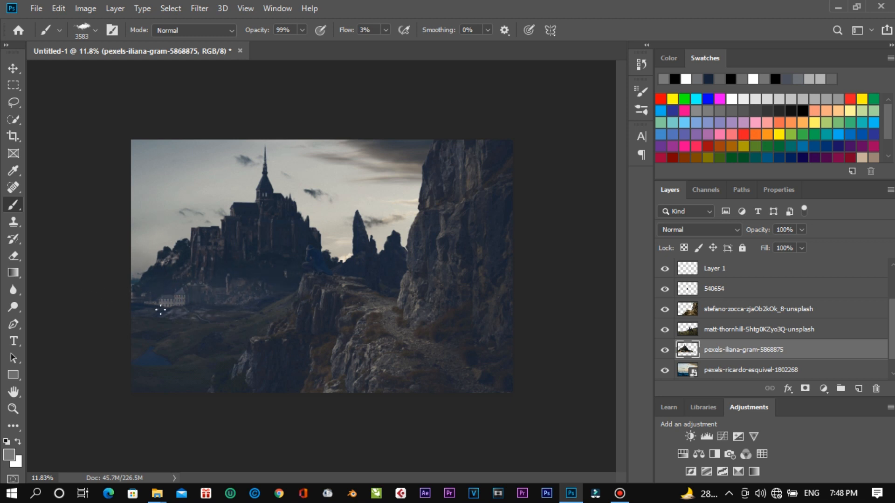
mouse_move(233, 202)
mouse_down()
mouse_move(260, 284)
mouse_move(226, 311)
mouse_move(198, 289)
mouse_move(202, 280)
mouse_up()
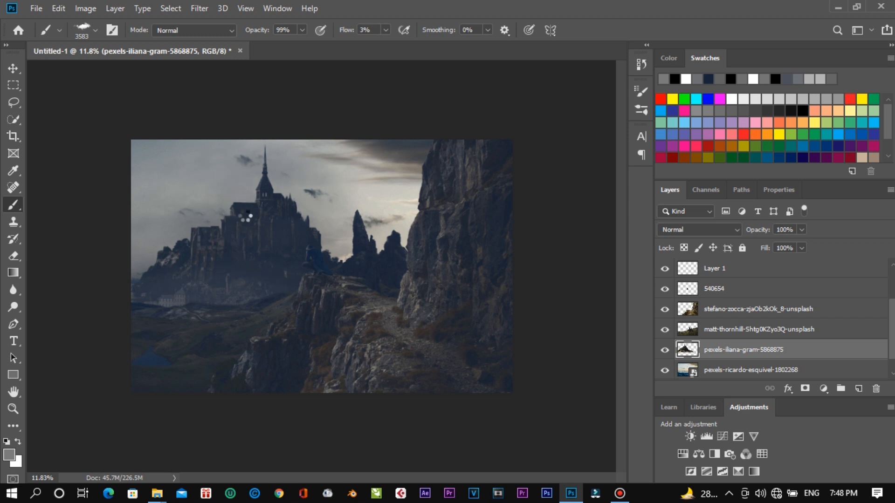
drag(245, 217, 246, 213)
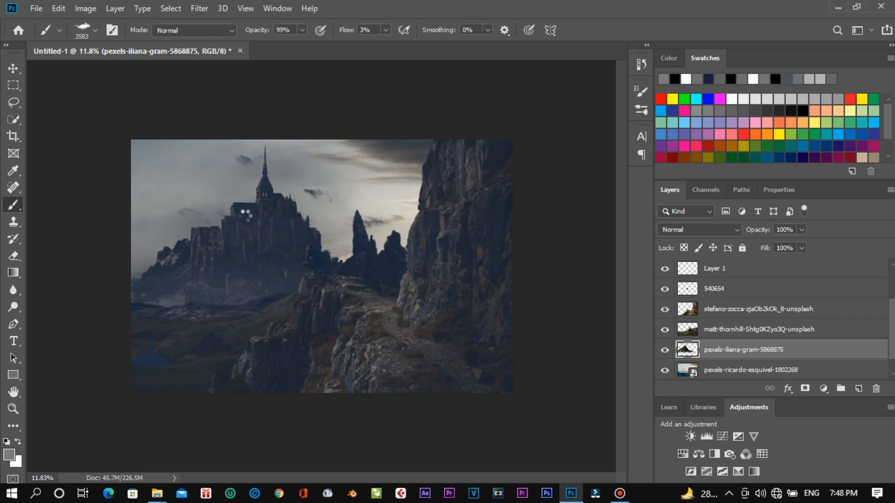
Step: Paint grey fog across the dark valley and the foot of the cliff on the hillside layer
click(767, 330)
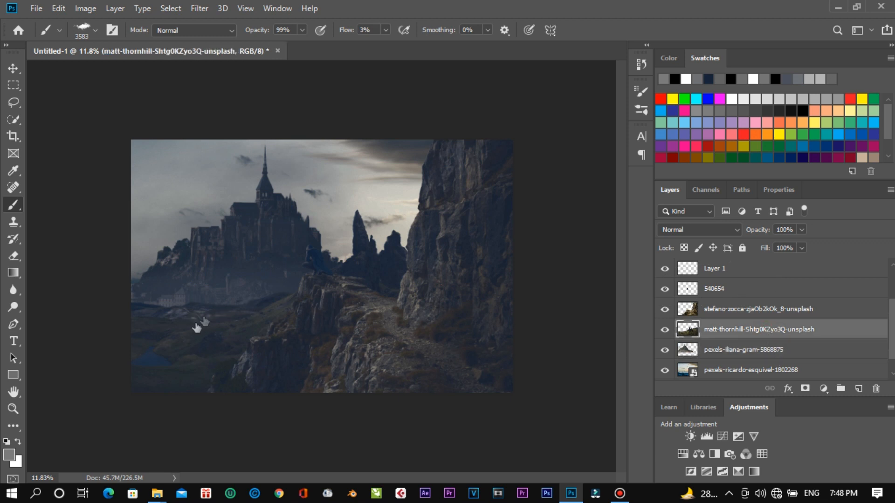
click(365, 245)
mouse_move(239, 302)
mouse_down()
mouse_move(99, 317)
mouse_move(169, 321)
mouse_move(153, 376)
mouse_move(177, 312)
mouse_move(179, 351)
mouse_move(168, 355)
mouse_move(164, 384)
mouse_move(131, 312)
mouse_move(289, 362)
mouse_up()
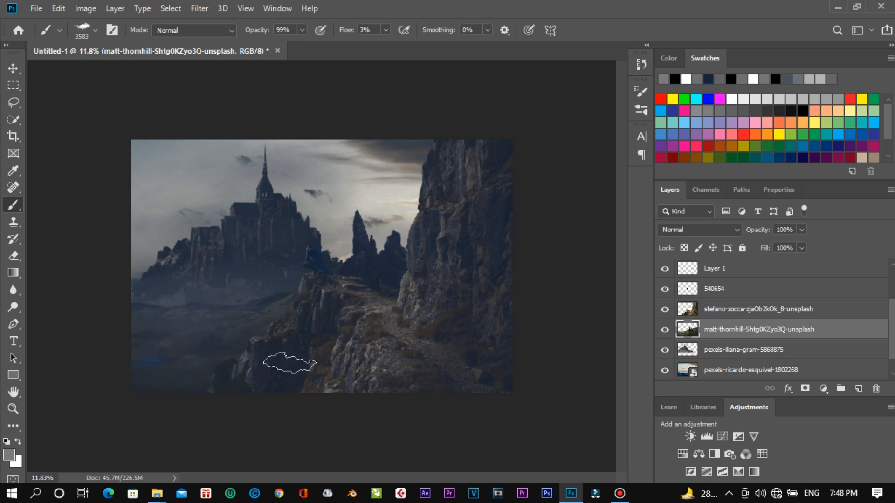
Step: Paint light grey fog over the rocks and the stony path on the cliff path layer
click(723, 312)
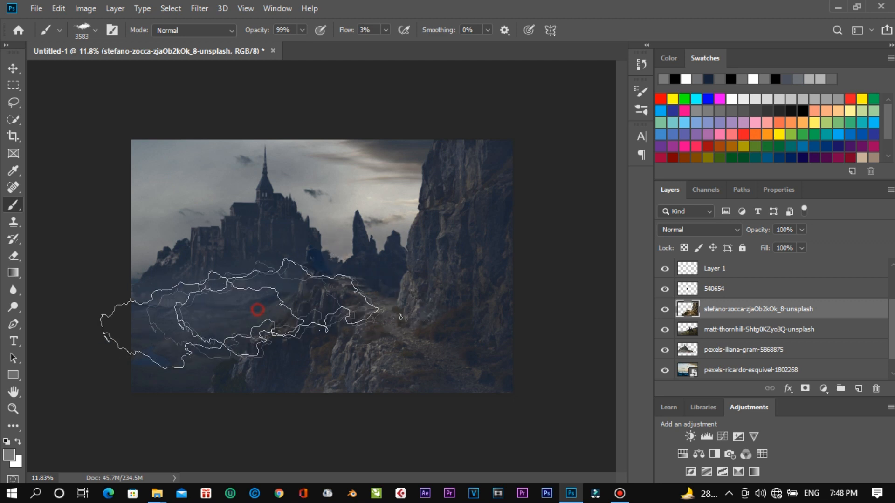
click(359, 310)
click(441, 284)
click(356, 336)
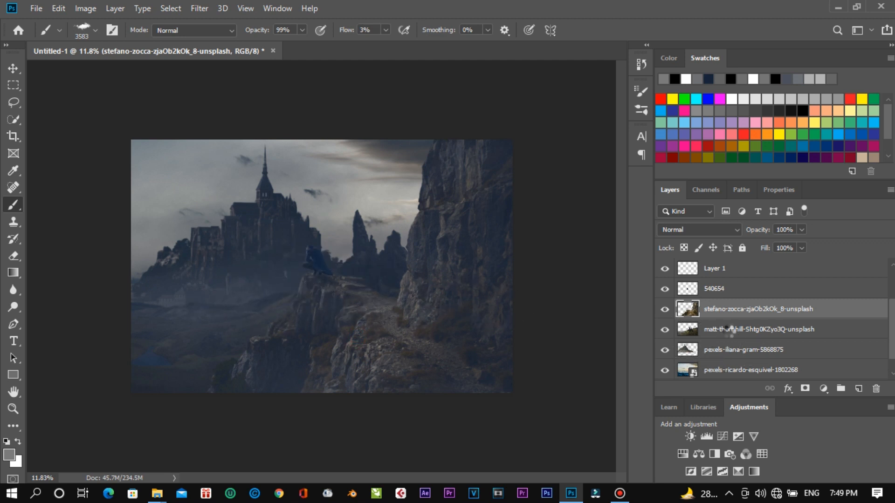
Step: Paint faint grey fog around the crouching figure, the valley and the cliff wall on the 540654 layer
click(716, 295)
click(321, 262)
drag(317, 254, 321, 195)
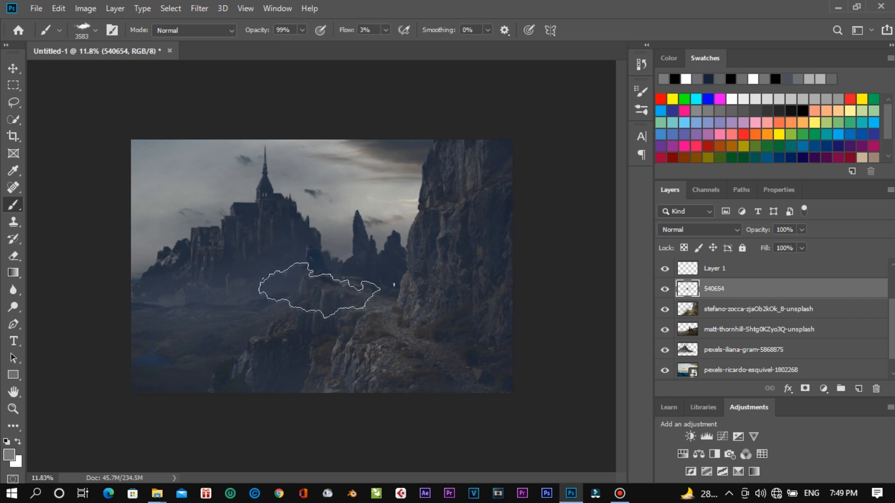
click(145, 385)
click(451, 183)
click(498, 378)
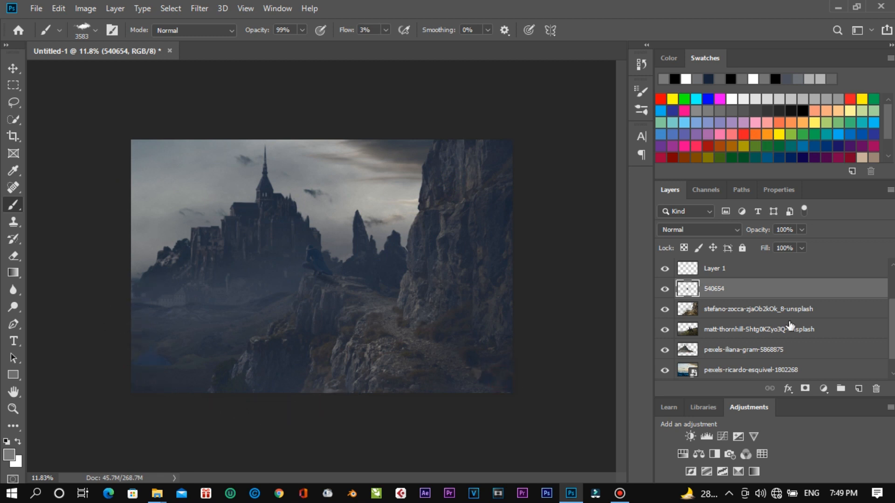
Step: Paint more grey fog over the castle base and the bright sky on Layer 1
click(713, 269)
click(216, 278)
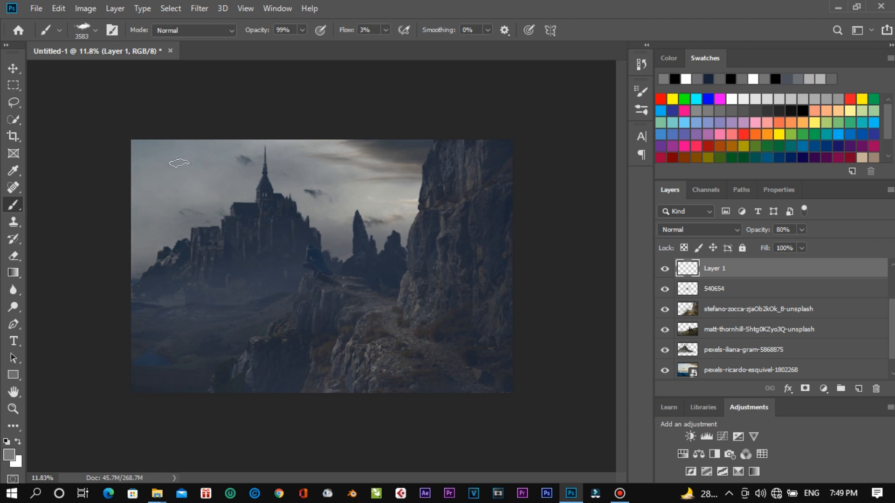
mouse_move(391, 159)
mouse_down()
mouse_move(350, 180)
mouse_move(355, 174)
mouse_up()
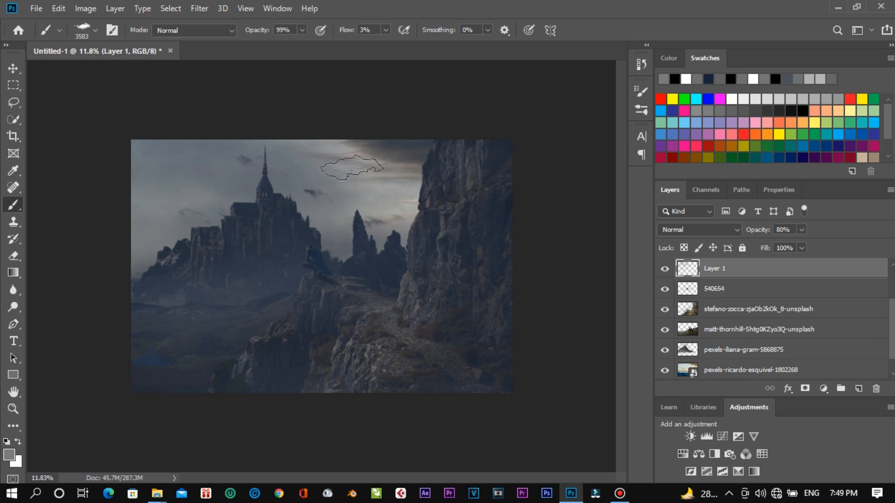
mouse_move(345, 166)
mouse_down()
mouse_move(82, 135)
mouse_move(64, 116)
mouse_move(341, 201)
mouse_up()
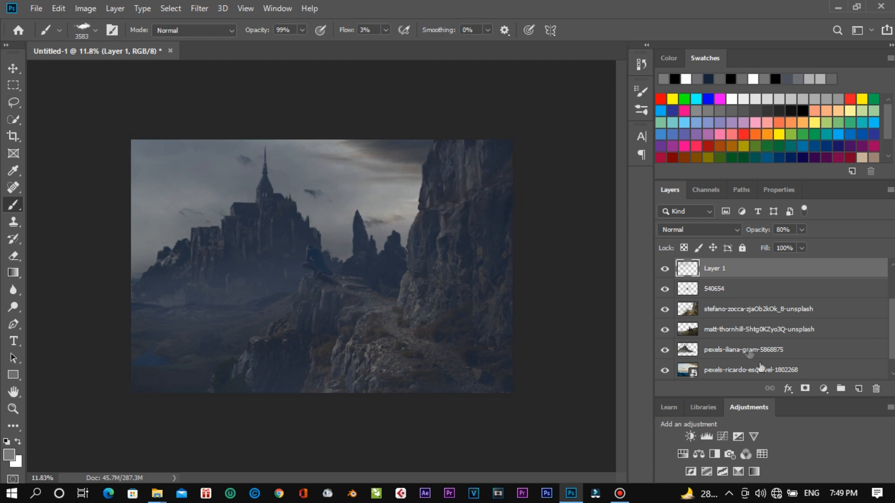
Step: Erase a small patch of fog beside the far rock peak on the hillside layer with the Eraser tool
click(725, 293)
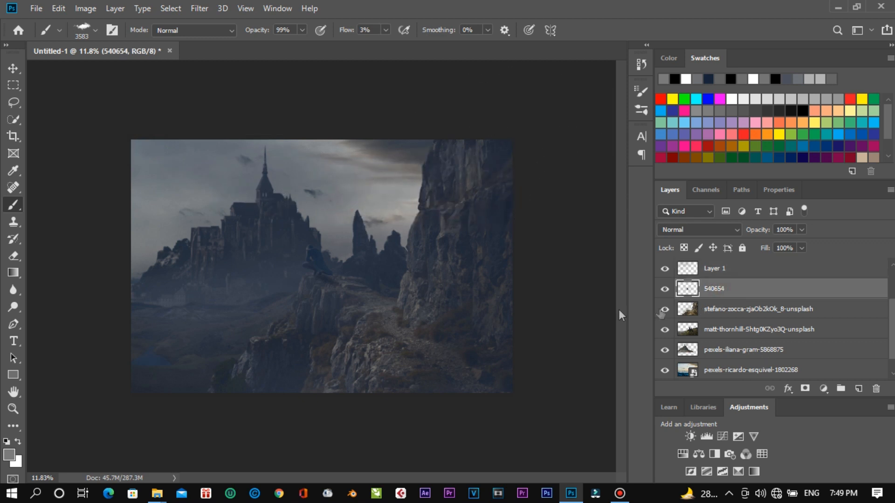
scroll(317, 321, up, 11)
scroll(317, 317, down, 11)
scroll(349, 275, down, 1)
scroll(349, 275, up, 13)
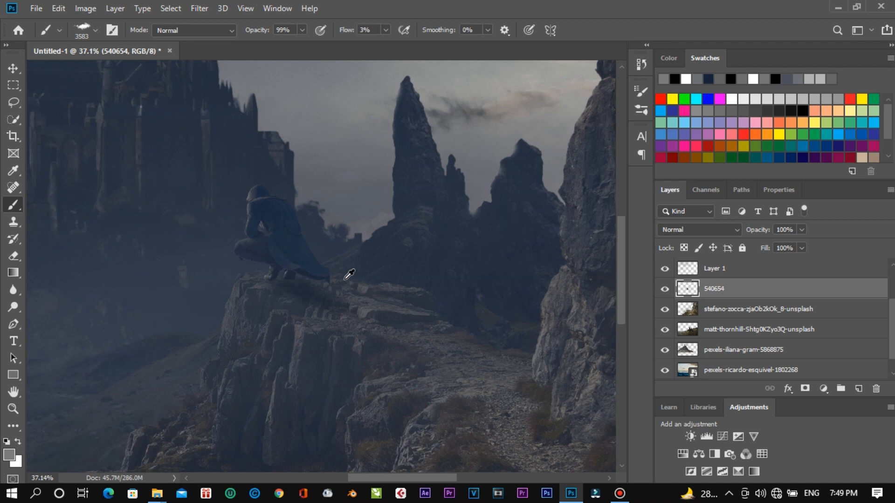
click(713, 330)
scroll(410, 189, up, 6)
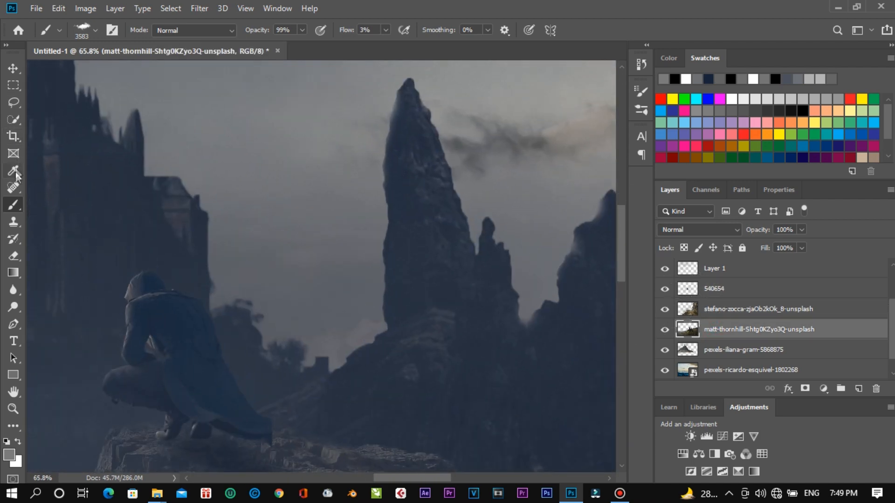
click(14, 255)
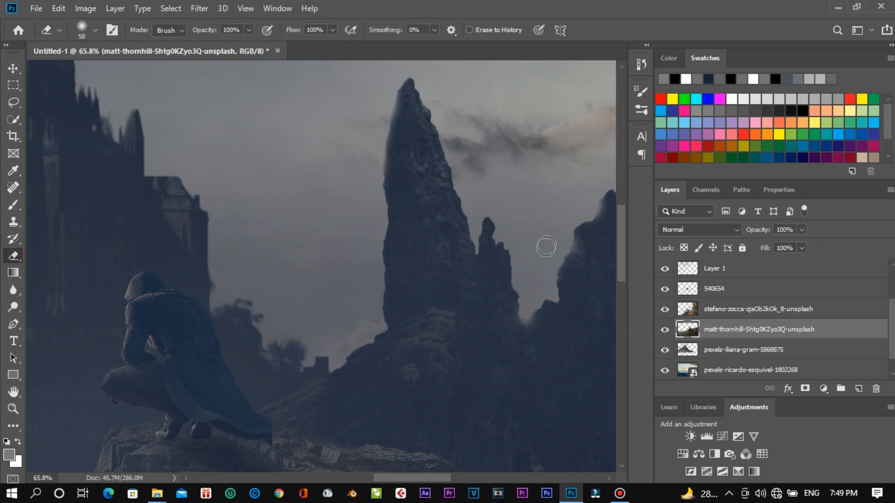
drag(587, 204, 590, 191)
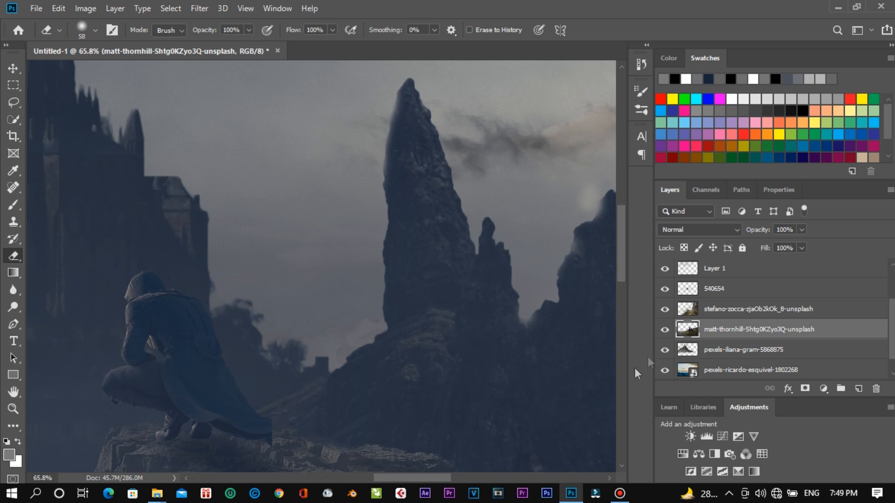
Step: Erase a small patch of fog beside the castle wall behind the figure on the castle island layer
click(703, 353)
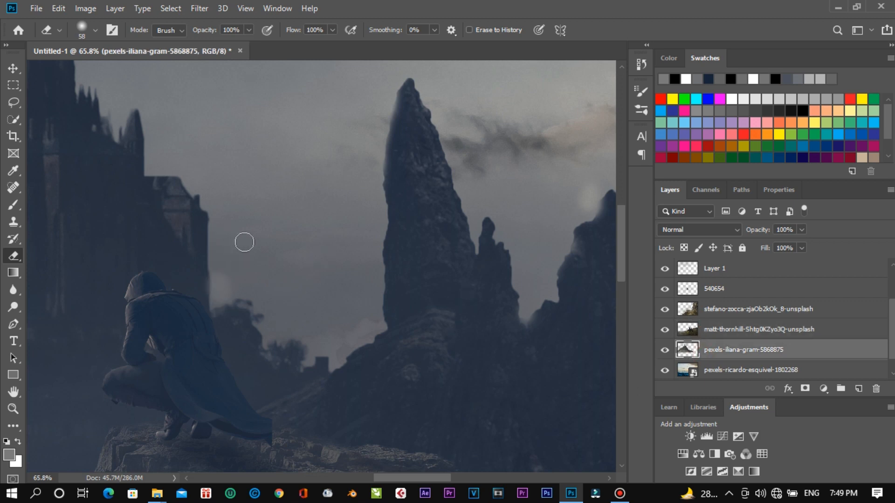
scroll(244, 242, down, 4)
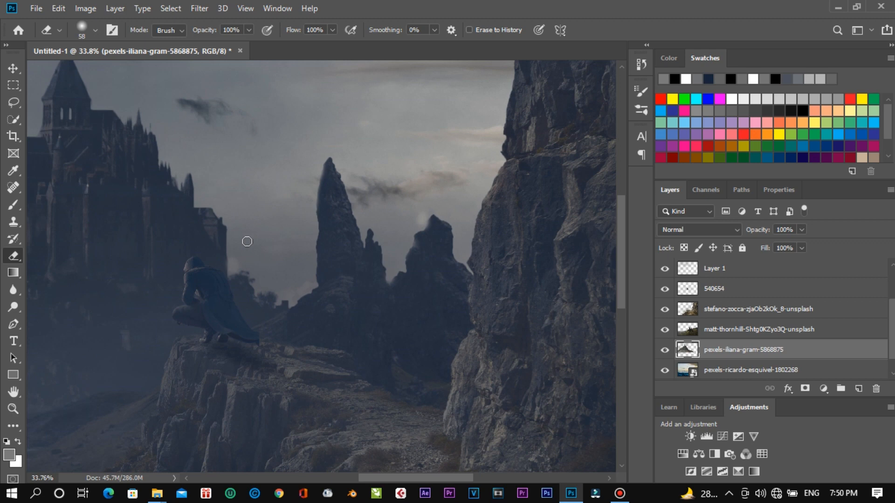
scroll(251, 250, down, 2)
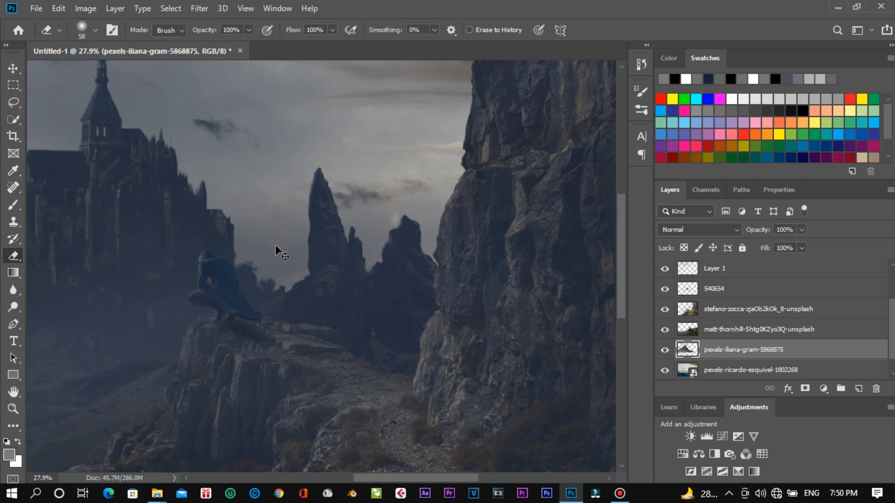
scroll(260, 277, down, 4)
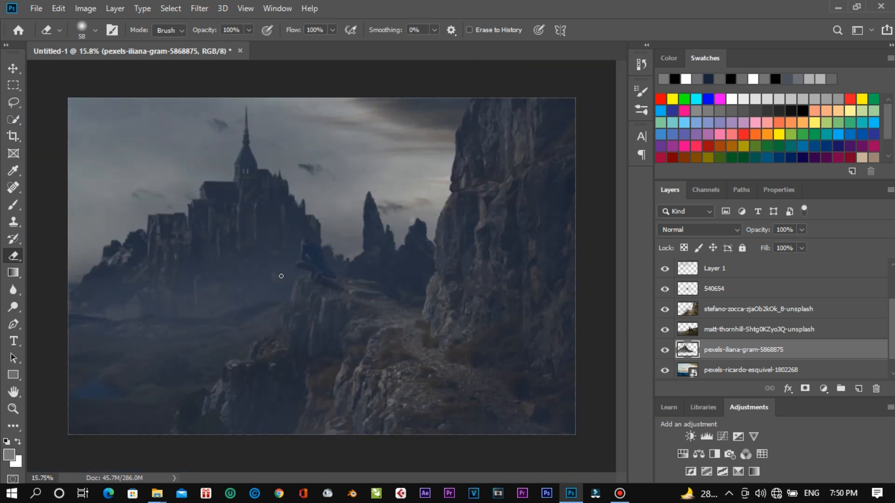
scroll(281, 276, down, 2)
scroll(281, 276, up, 2)
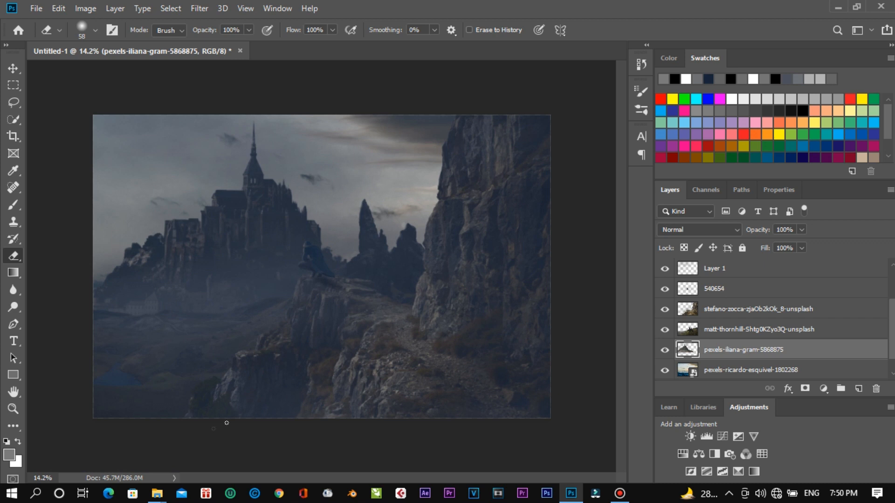
Step: Place the moon photo from the Project CS6 folder into the composite above the castle island layer
mouse_move(156, 493)
click(119, 433)
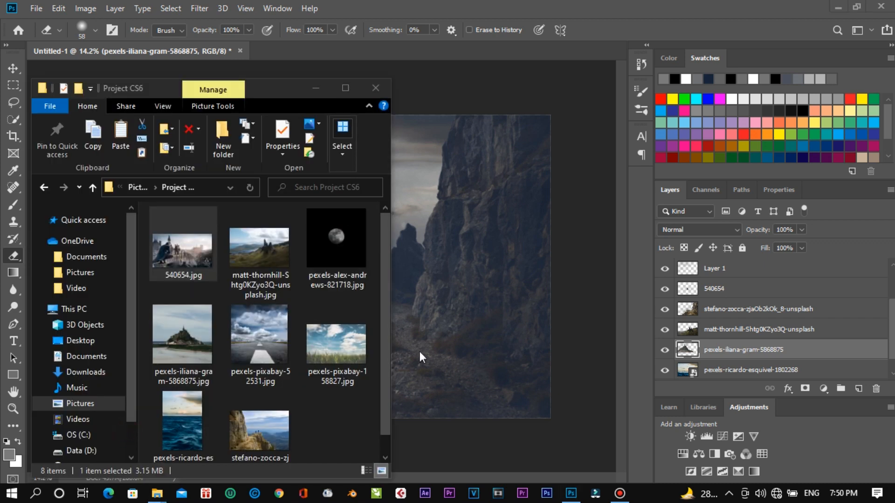
drag(338, 254, 463, 289)
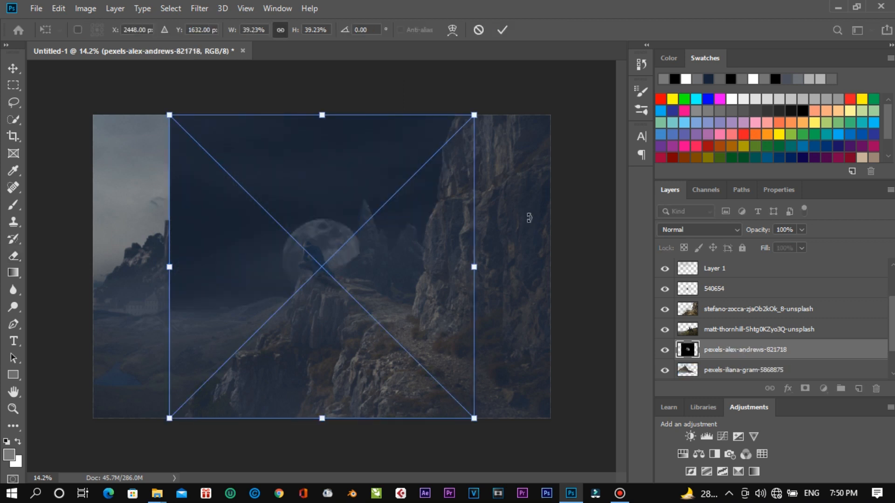
Step: Set the moon layer's blend mode to Screen and move the moon into the sky between the castle and the cliff
click(736, 229)
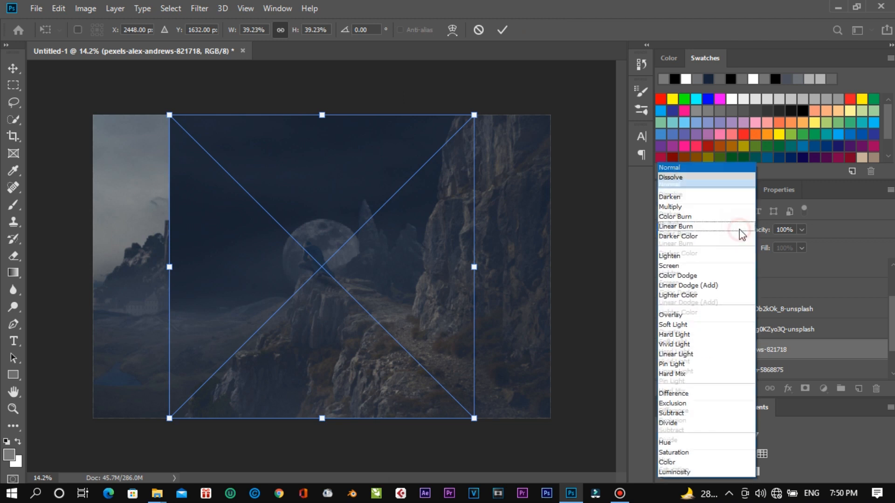
click(713, 269)
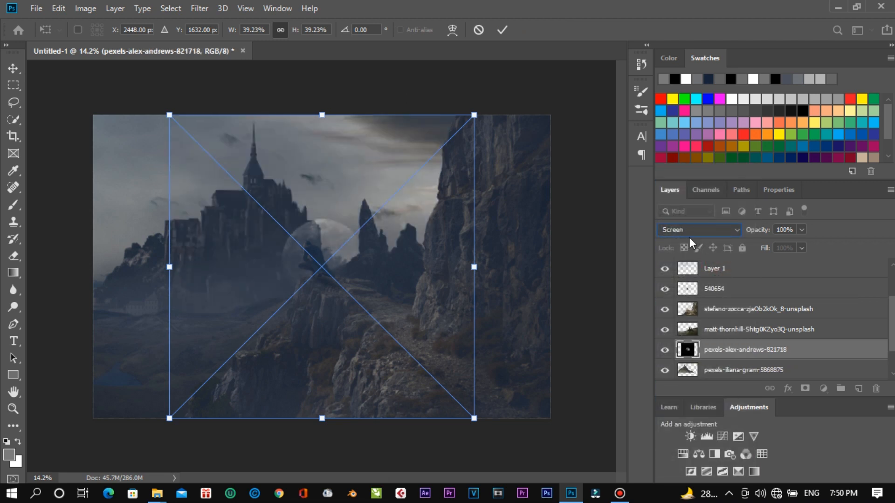
drag(434, 321, 471, 233)
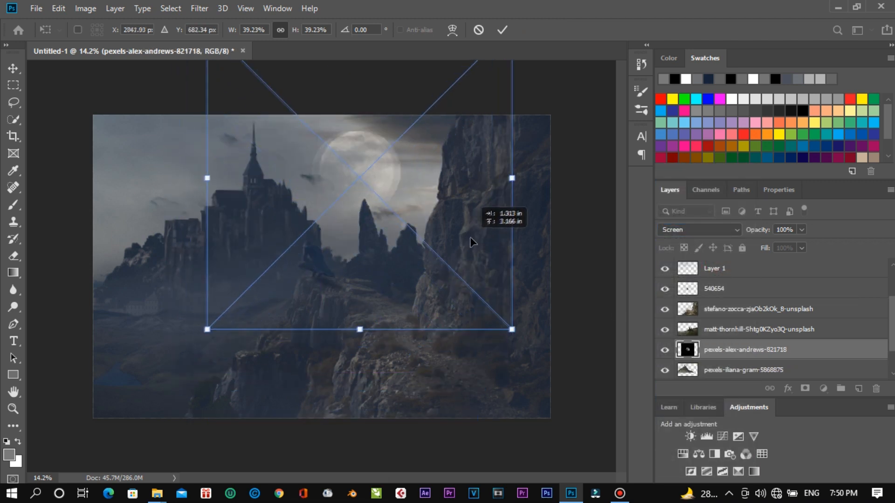
key(e)
Step: Scale the moon layer down to about 30% and shift it into the sky above the rock peaks beside the cliff
mouse_move(717, 354)
mouse_down()
mouse_move(723, 378)
mouse_move(732, 361)
mouse_up()
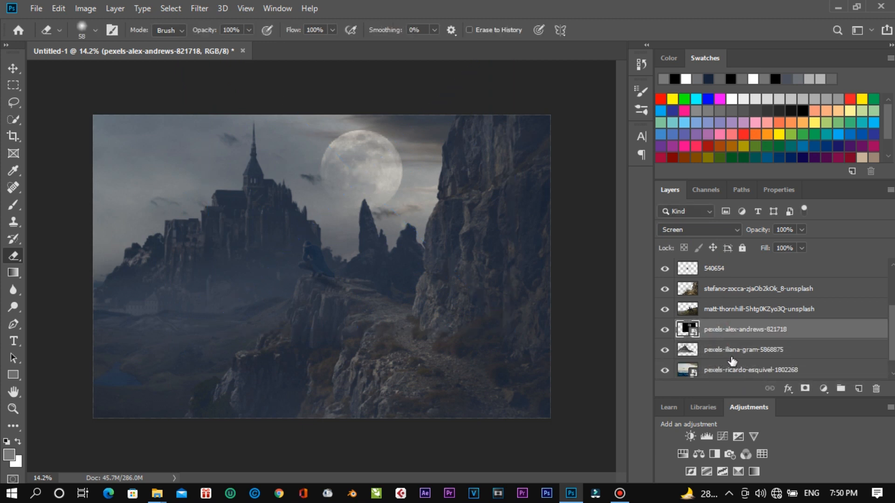
mouse_move(742, 331)
mouse_down()
mouse_move(737, 365)
mouse_move(741, 330)
mouse_up()
key(ctrl+t)
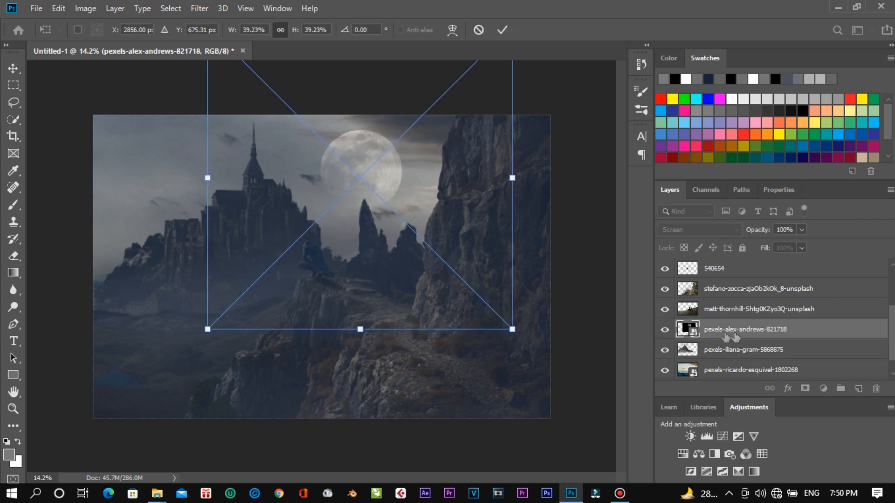
drag(511, 329, 457, 276)
drag(433, 221, 480, 245)
drag(506, 302, 485, 283)
drag(449, 226, 465, 236)
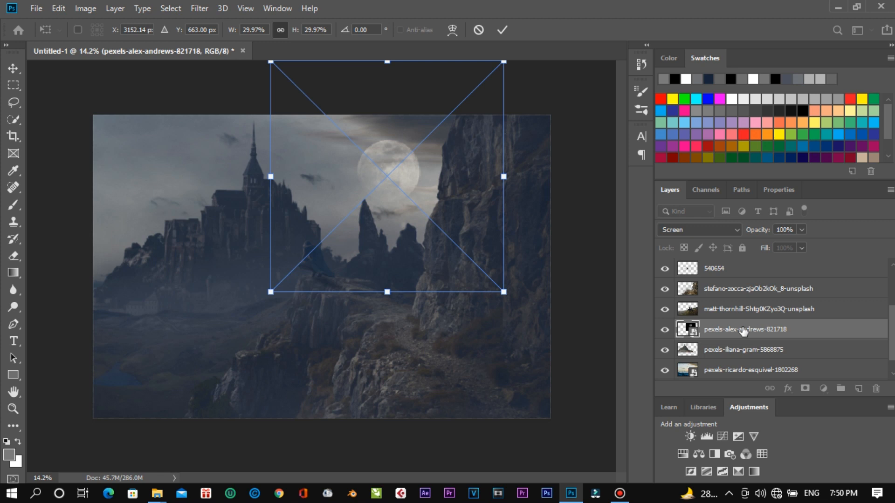
Step: Apply the moon's transform and move the moon layer beneath the castle island layer in the stack
drag(743, 331, 745, 362)
key(e)
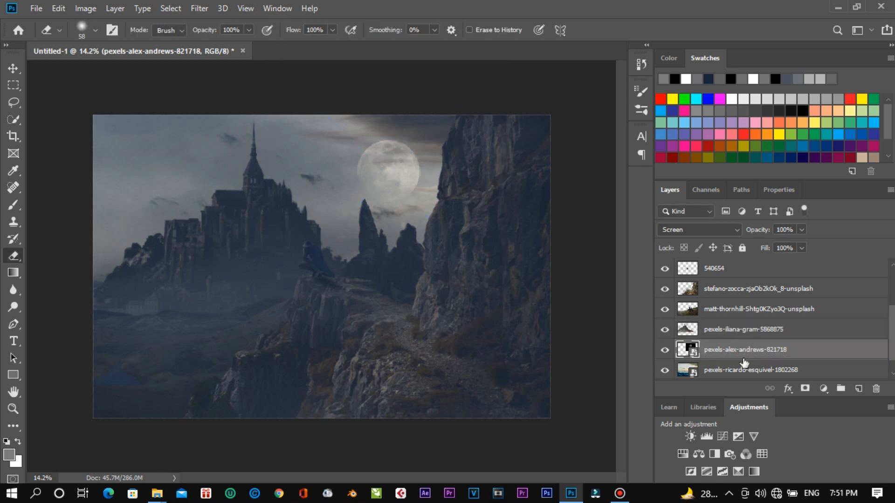
drag(892, 354, 892, 366)
drag(773, 333, 750, 327)
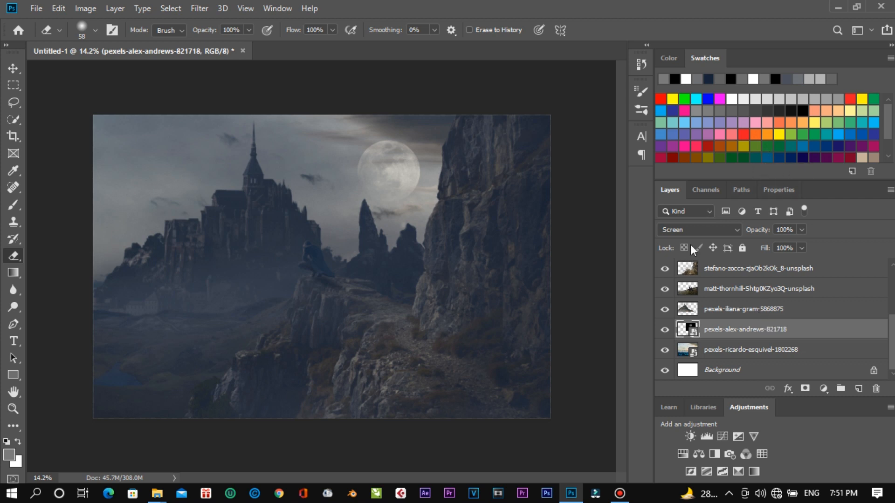
Step: Create a new layer above the moon layer and set up a black, soft round brush at 158 px for it
click(13, 205)
click(859, 389)
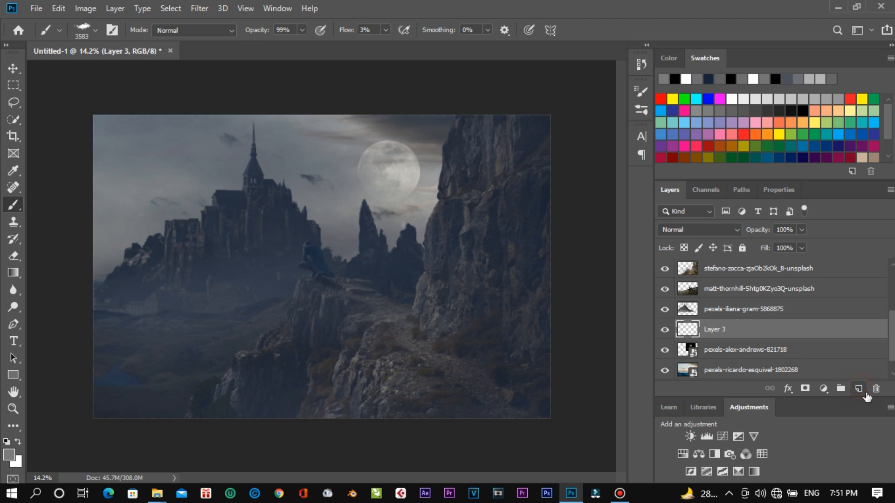
click(7, 441)
click(76, 32)
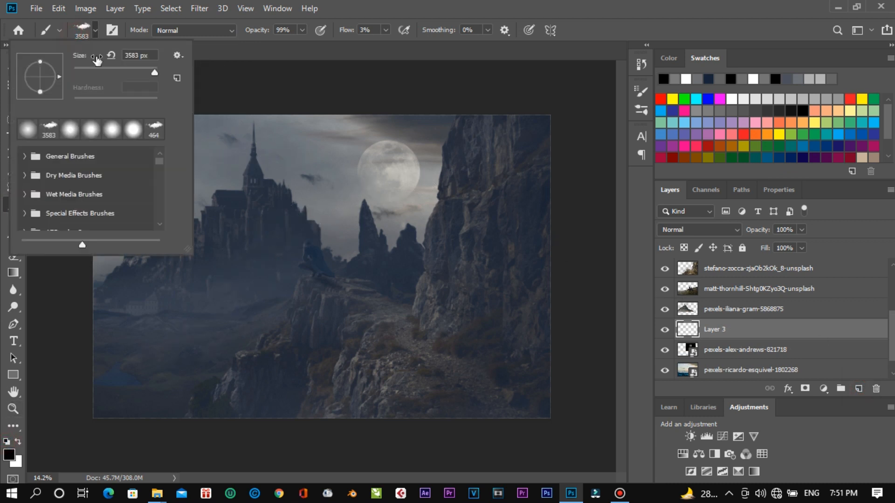
click(70, 129)
key(Return)
Step: Try shading the moon's face with soft black brush strokes on the new layer, undoing the strokes each time
mouse_move(365, 157)
mouse_down()
mouse_move(396, 159)
mouse_move(394, 188)
mouse_move(385, 158)
mouse_move(388, 169)
mouse_move(371, 177)
mouse_move(381, 154)
mouse_move(371, 188)
mouse_move(372, 158)
mouse_move(373, 187)
mouse_move(389, 189)
mouse_move(405, 175)
mouse_move(394, 153)
mouse_move(402, 176)
mouse_move(384, 167)
mouse_move(396, 188)
mouse_move(389, 195)
mouse_move(404, 190)
mouse_move(401, 157)
mouse_up()
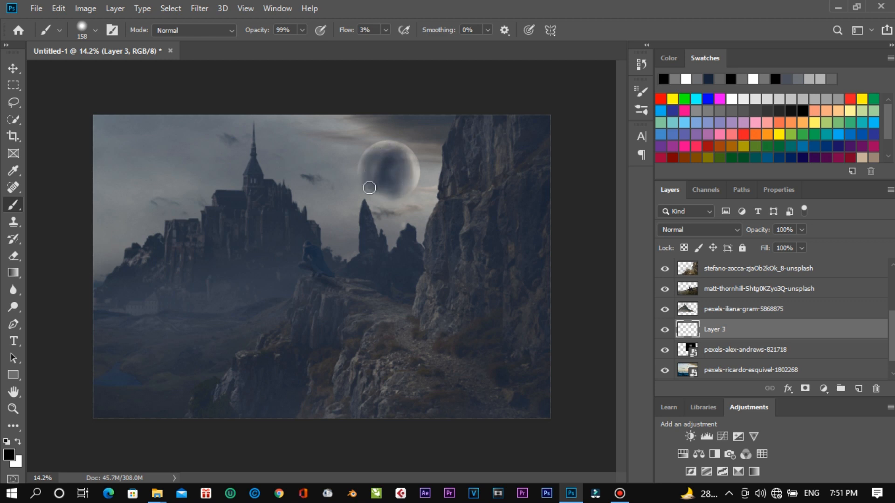
key(ctrl+z)
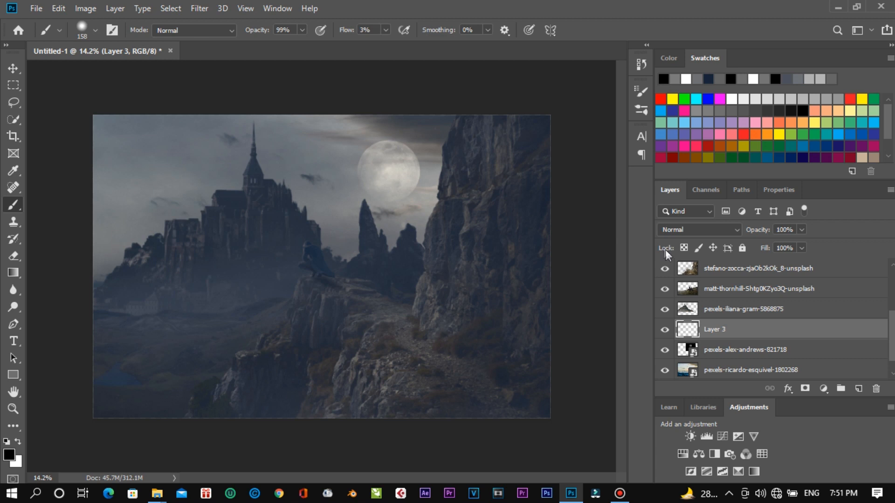
click(398, 157)
drag(402, 184, 399, 182)
drag(398, 180, 399, 186)
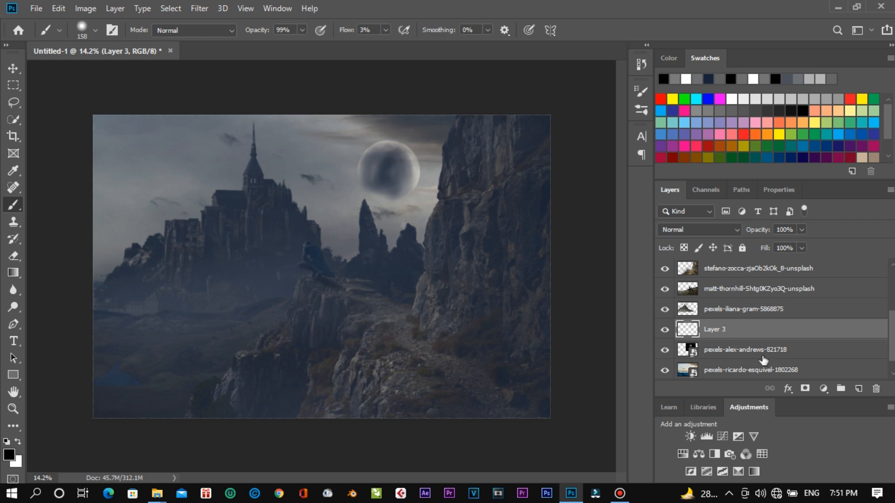
key(ctrl+z)
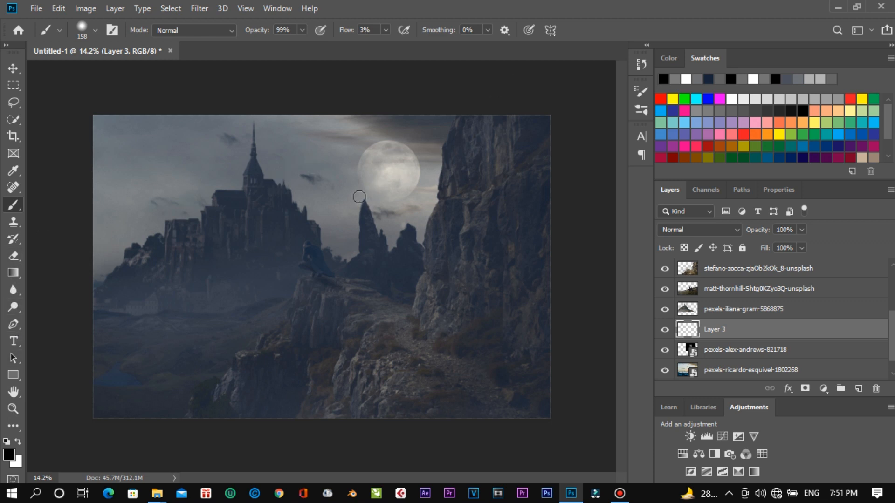
Step: Try brightening the moon's centre with a soft white brush stroke on the new layer, and undo it
click(17, 442)
mouse_move(380, 173)
mouse_down()
mouse_move(378, 194)
mouse_move(382, 166)
mouse_move(395, 171)
mouse_move(393, 182)
mouse_move(373, 210)
mouse_move(387, 170)
mouse_up()
key(ctrl+z)
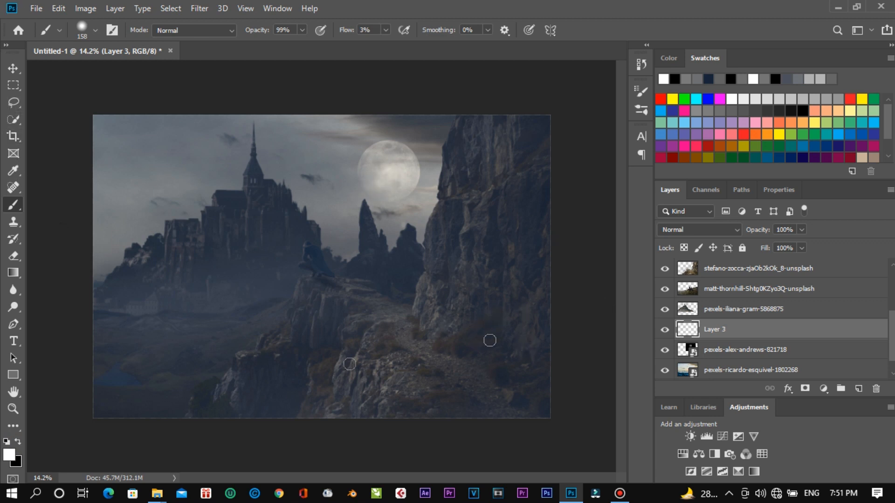
key(ctrl+minus)
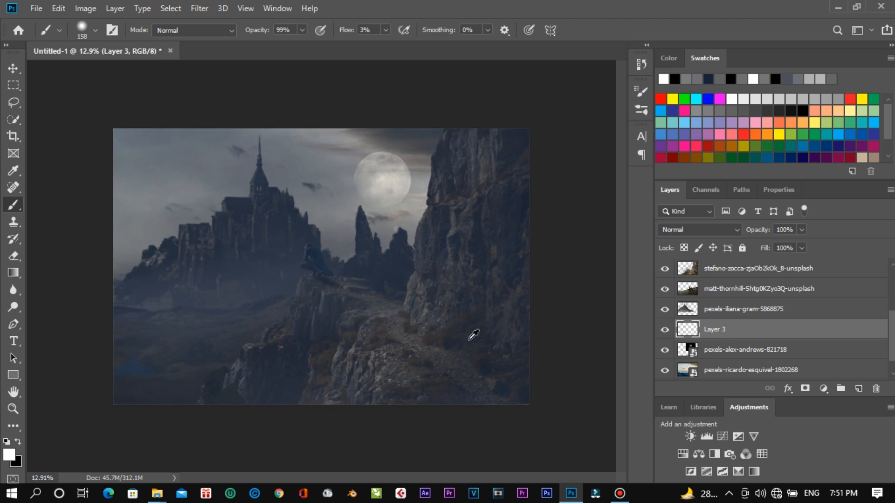
scroll(362, 213, up, 1)
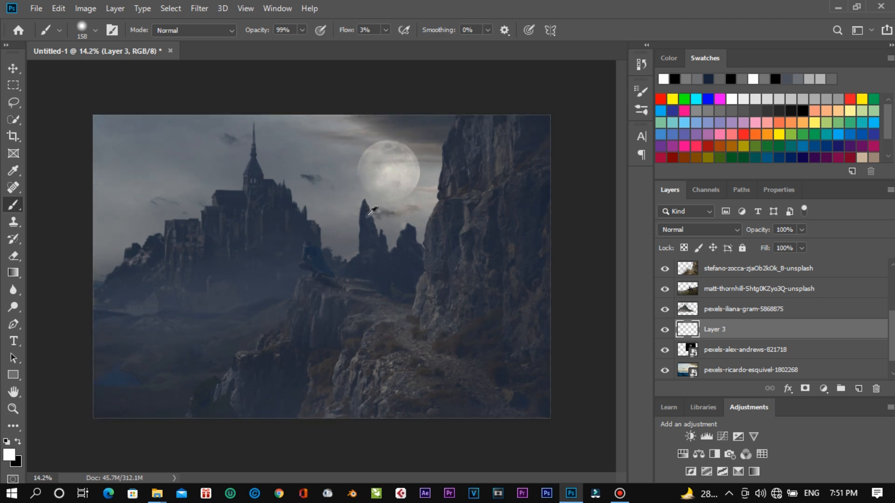
scroll(371, 212, down, 3)
scroll(384, 214, up, 2)
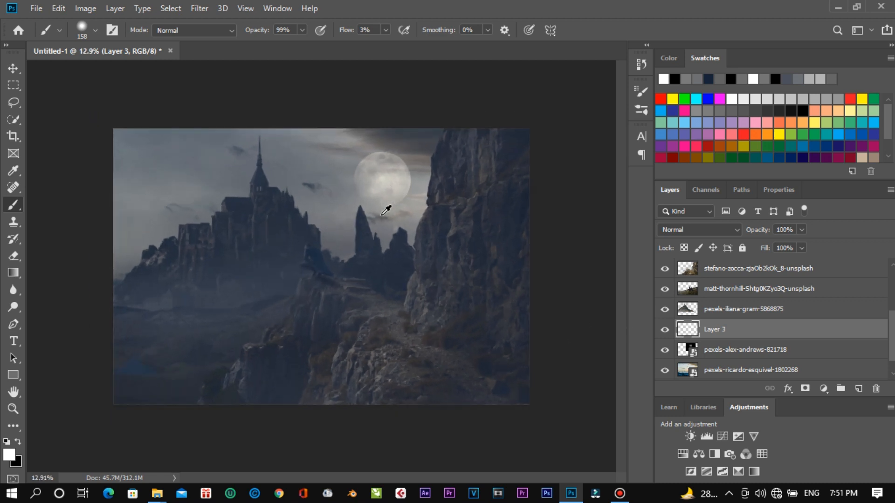
scroll(386, 210, up, 1)
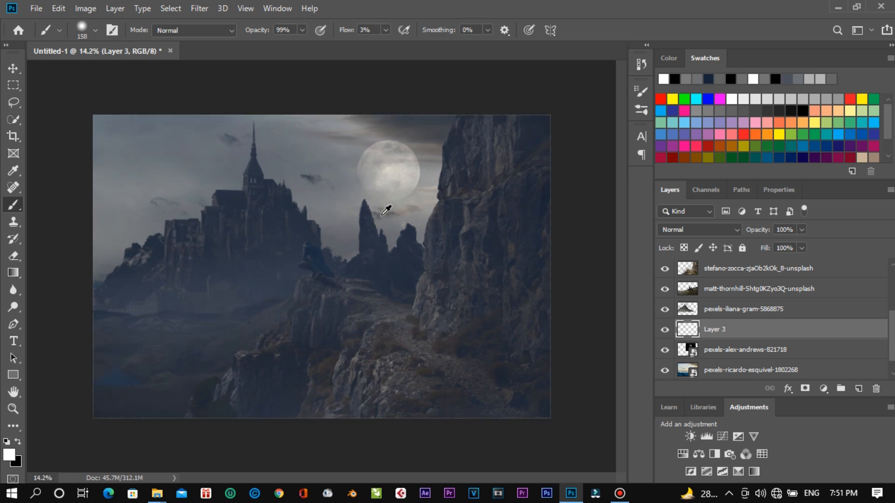
mouse_move(891, 349)
mouse_down()
mouse_move(892, 302)
mouse_move(892, 358)
mouse_up()
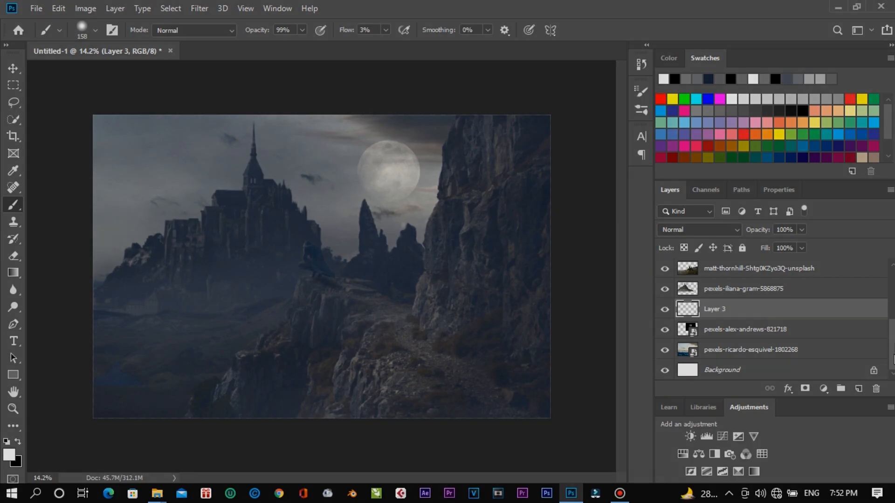